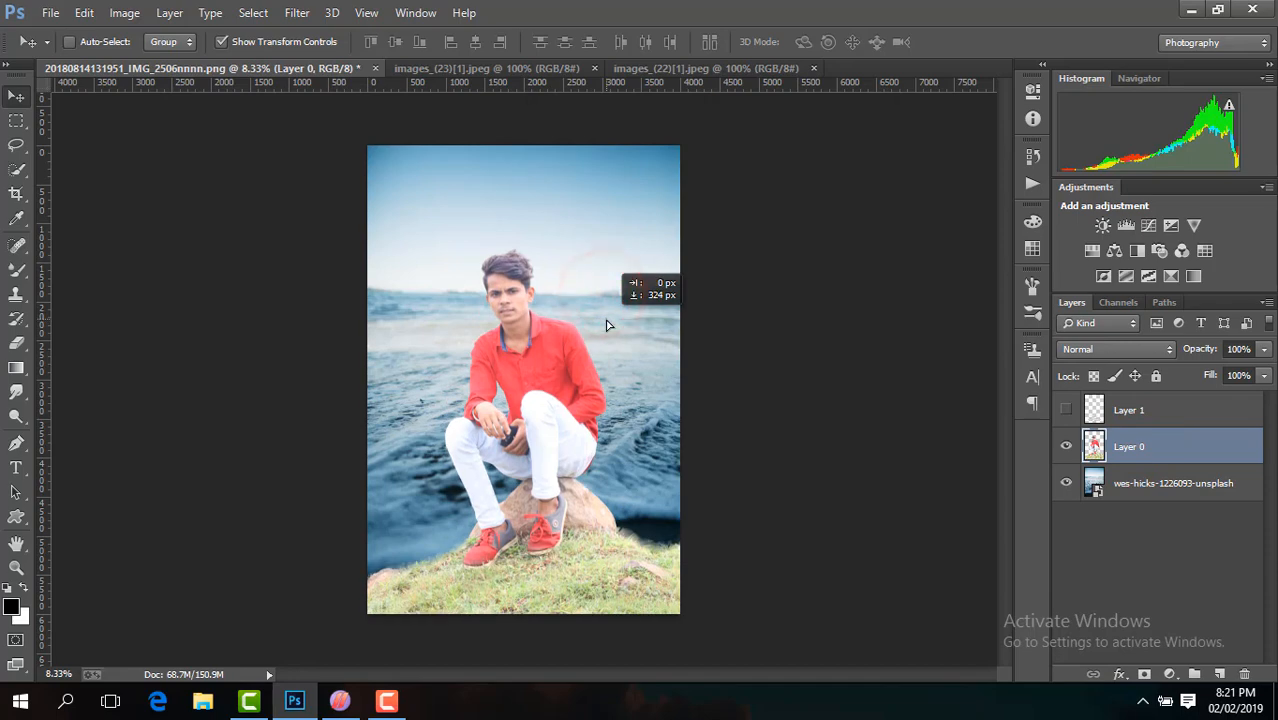
- Scale the sea background layer up to about 98.4% and move it slightly down behind the seated man
left_click(1128, 490)
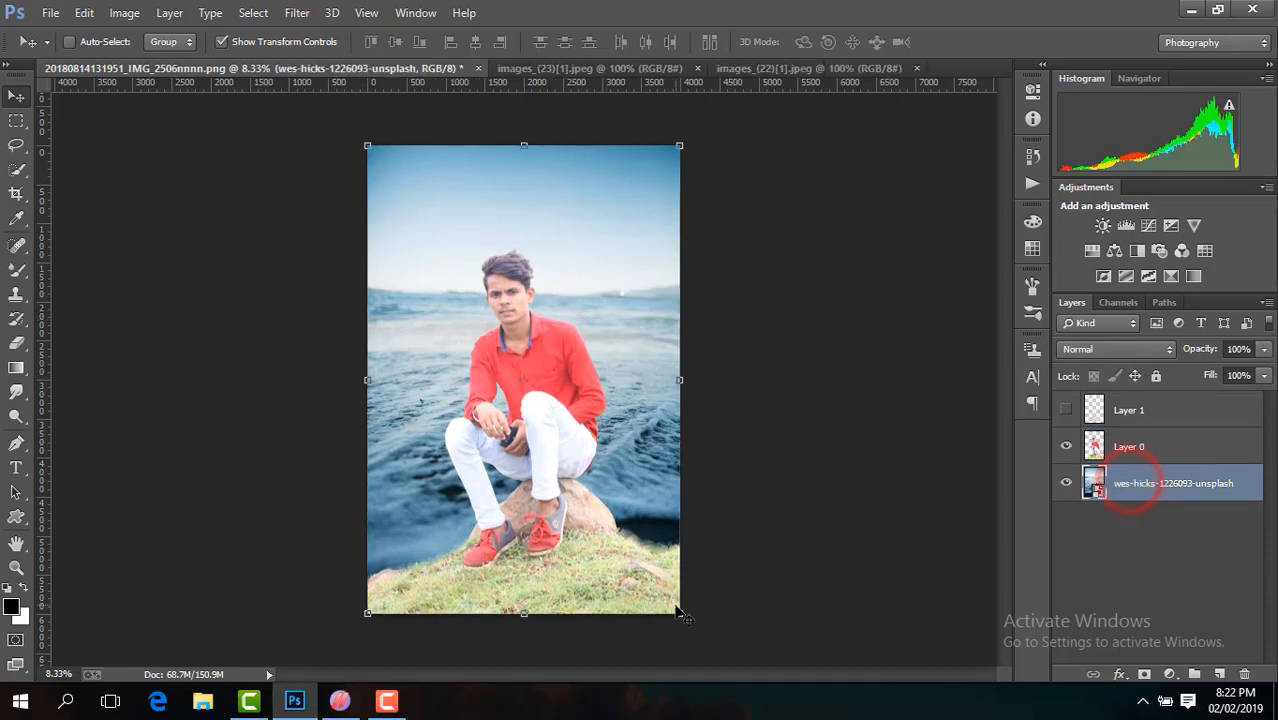
key("ctrl+t")
left_click_drag(678, 612, 695, 637)
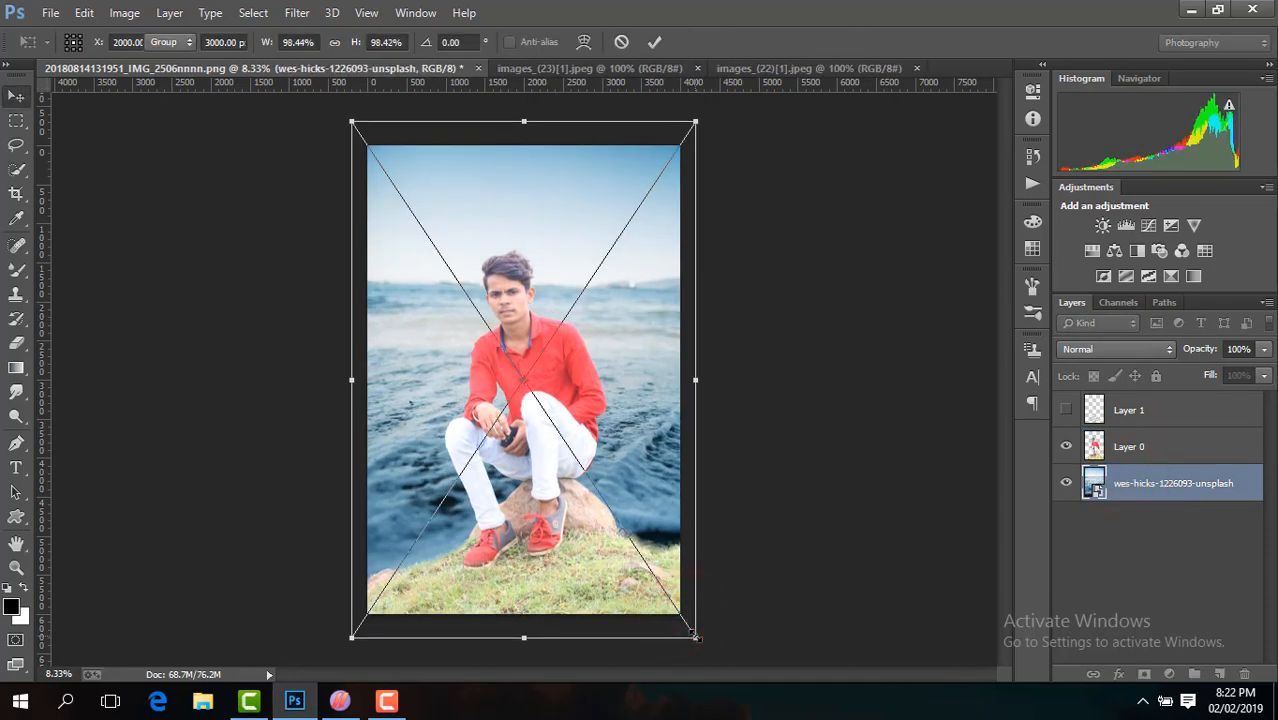
key("Return")
left_click_drag(567, 337, 569, 361)
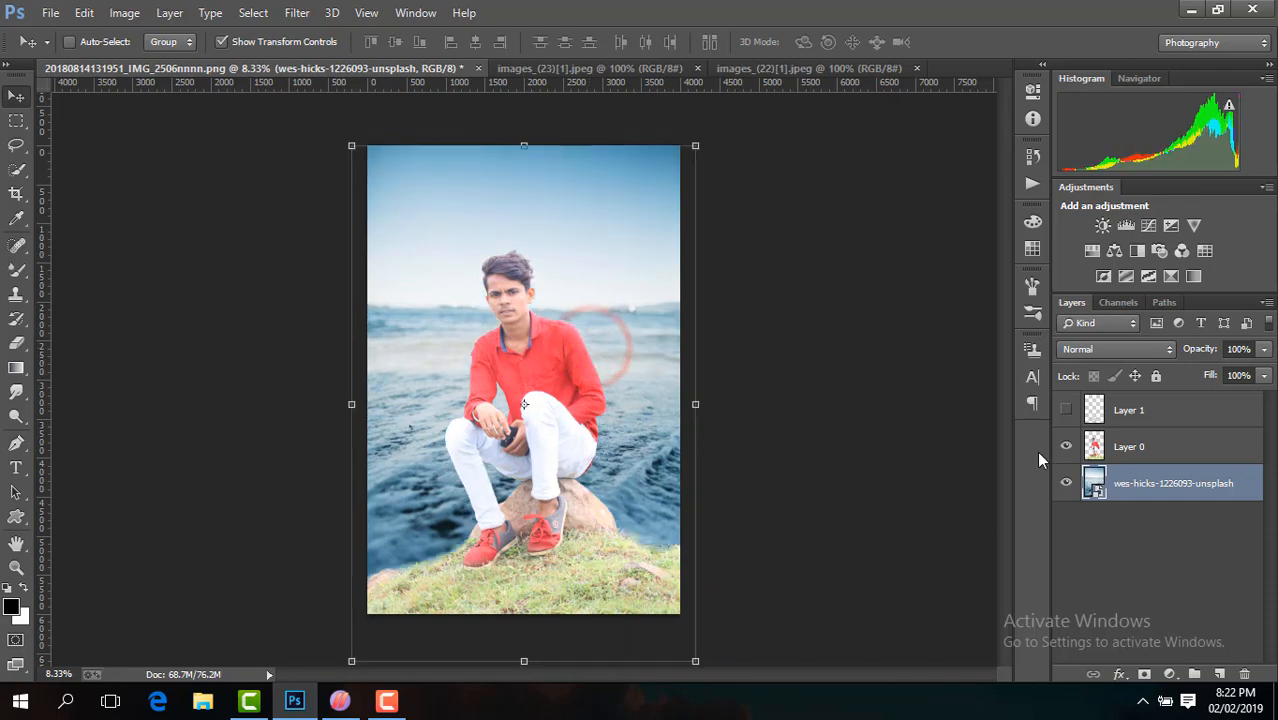
- Open the Camera Raw Filter on Layer 0 and set Contrast to +42
left_click(1168, 447)
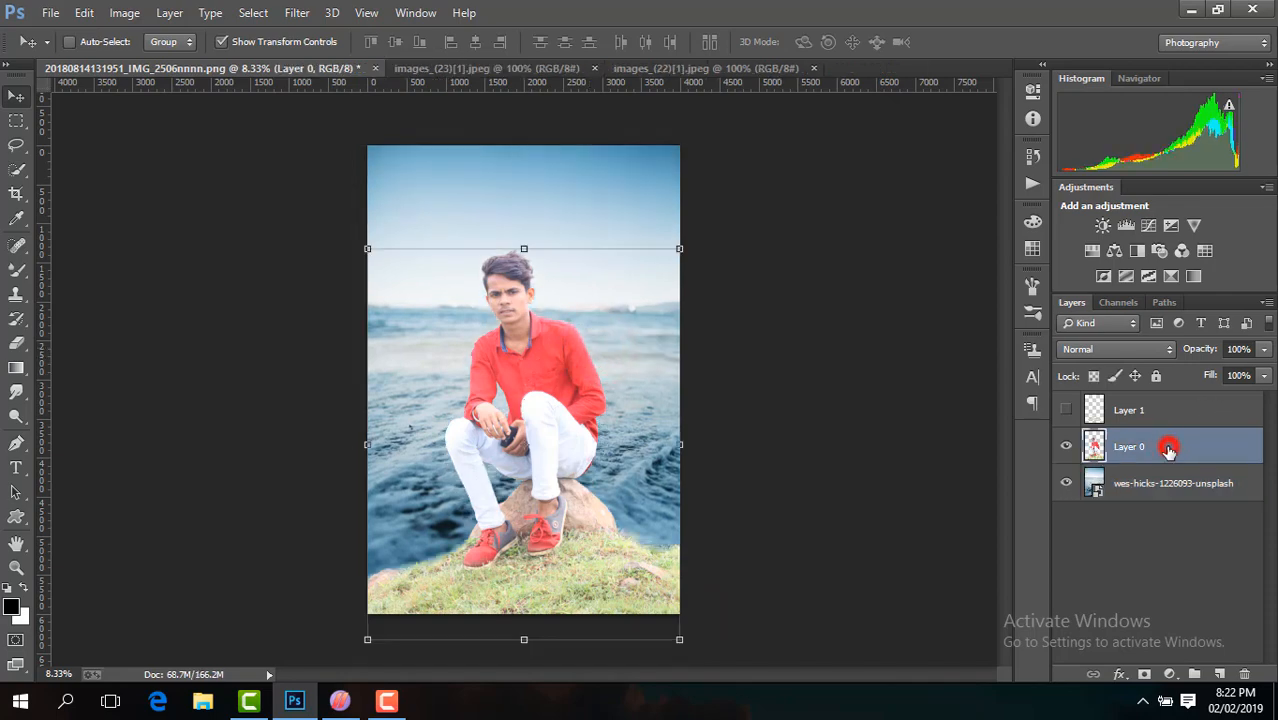
left_click(297, 12)
left_click(401, 106)
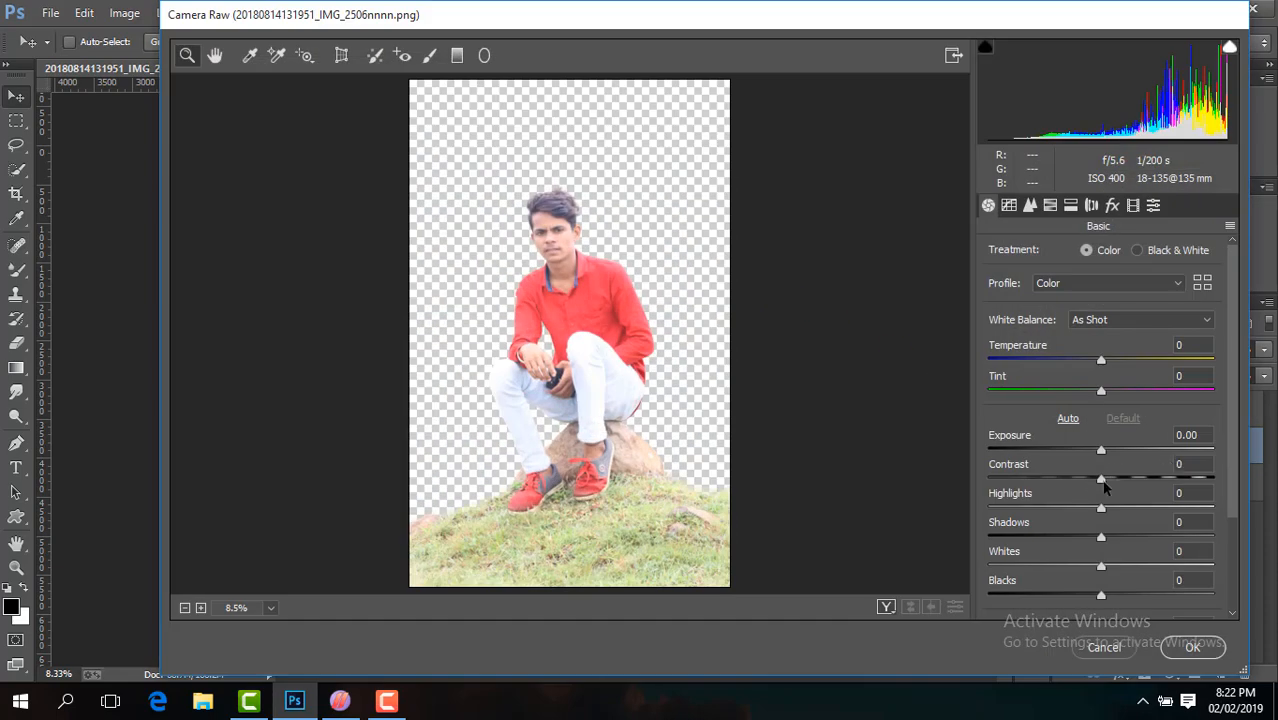
left_click(1101, 480)
- Desaturate the grass by setting the Yellows and Greens saturation to -100
left_click(1050, 205)
left_click(1050, 250)
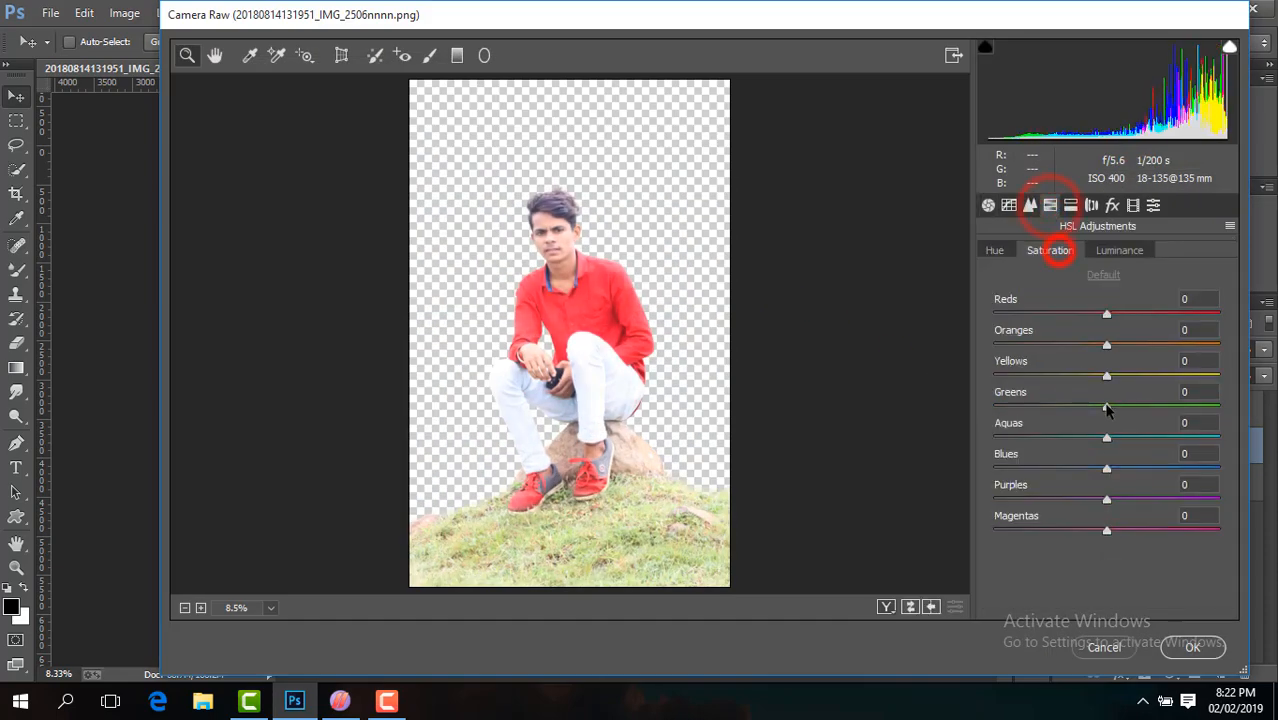
left_click_drag(1066, 384, 928, 394)
left_click_drag(1107, 413, 990, 408)
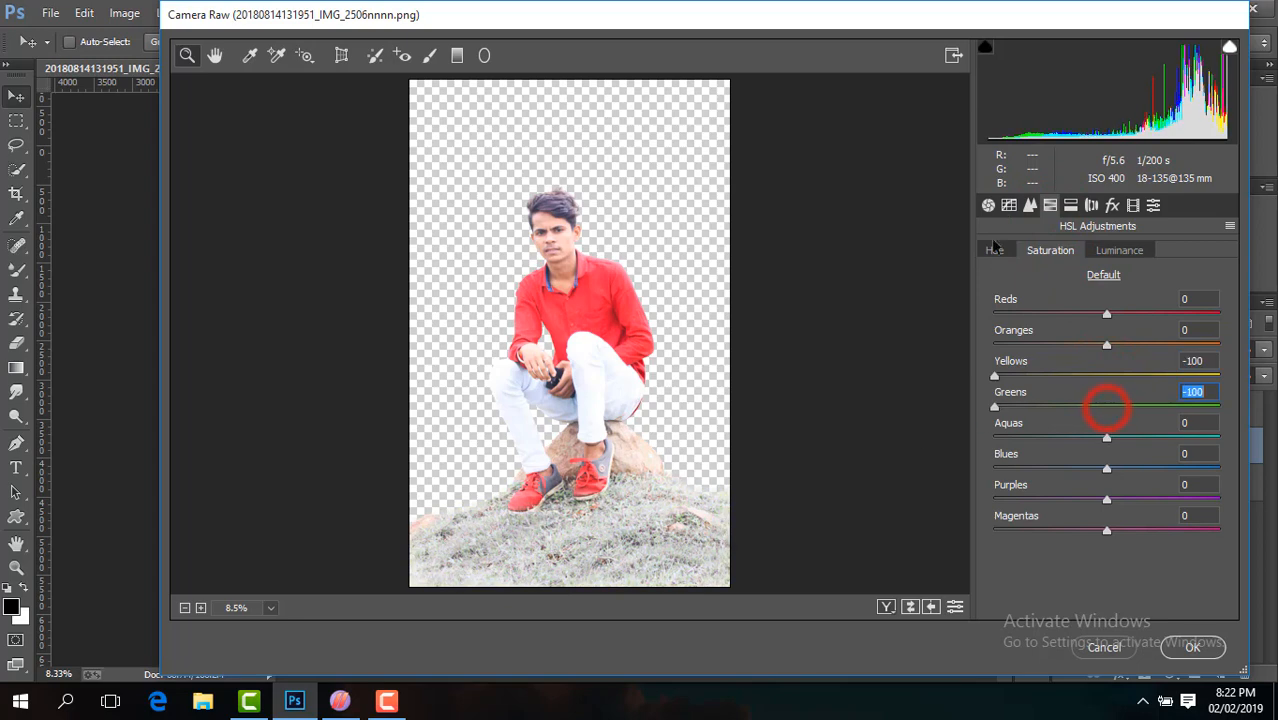
- Set Highlights to -100 and Blacks to -36 in the basic adjustments
left_click(988, 206)
left_click_drag(1100, 508, 962, 508)
left_click_drag(1101, 597, 1060, 598)
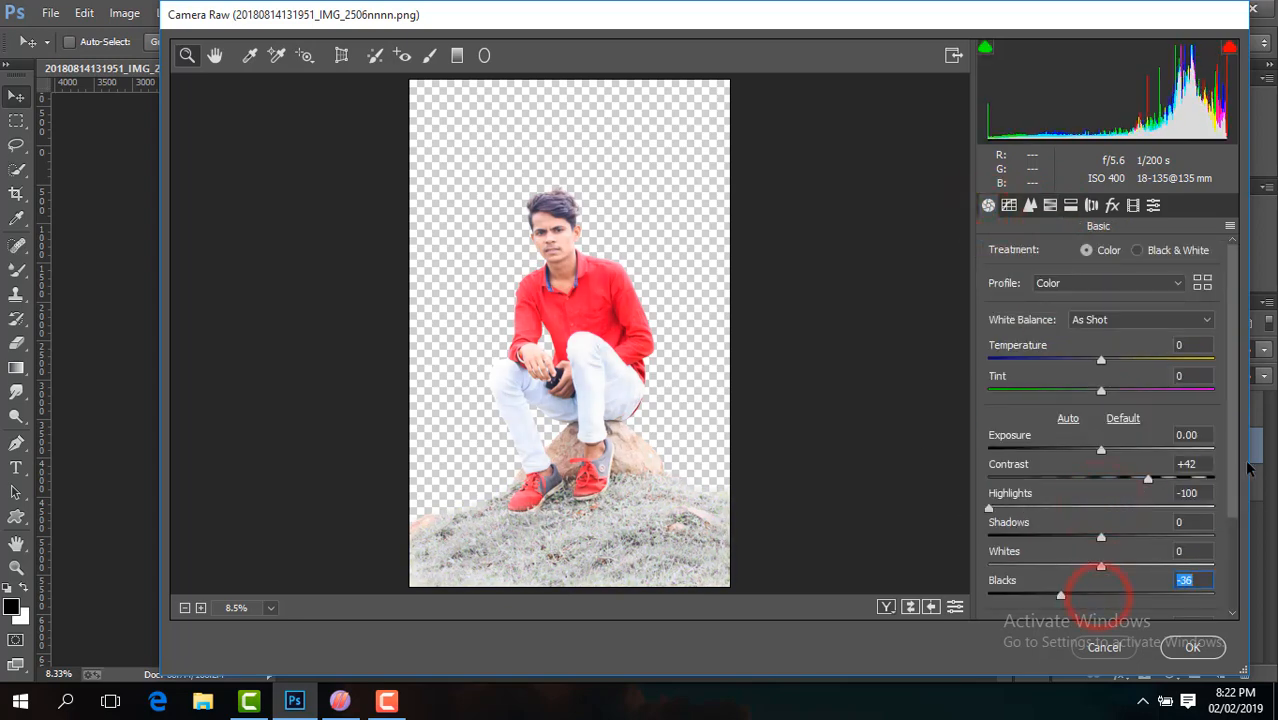
- Set Clarity to +15, Vibrance to +32, Temperature to +5 and Whites to -95
left_click_drag(1233, 458, 1233, 542)
mouse_move(1101, 533)
left_mouse_down()
mouse_move(1141, 539)
mouse_move(1120, 537)
left_mouse_up()
left_click_drag(1101, 594, 1136, 594)
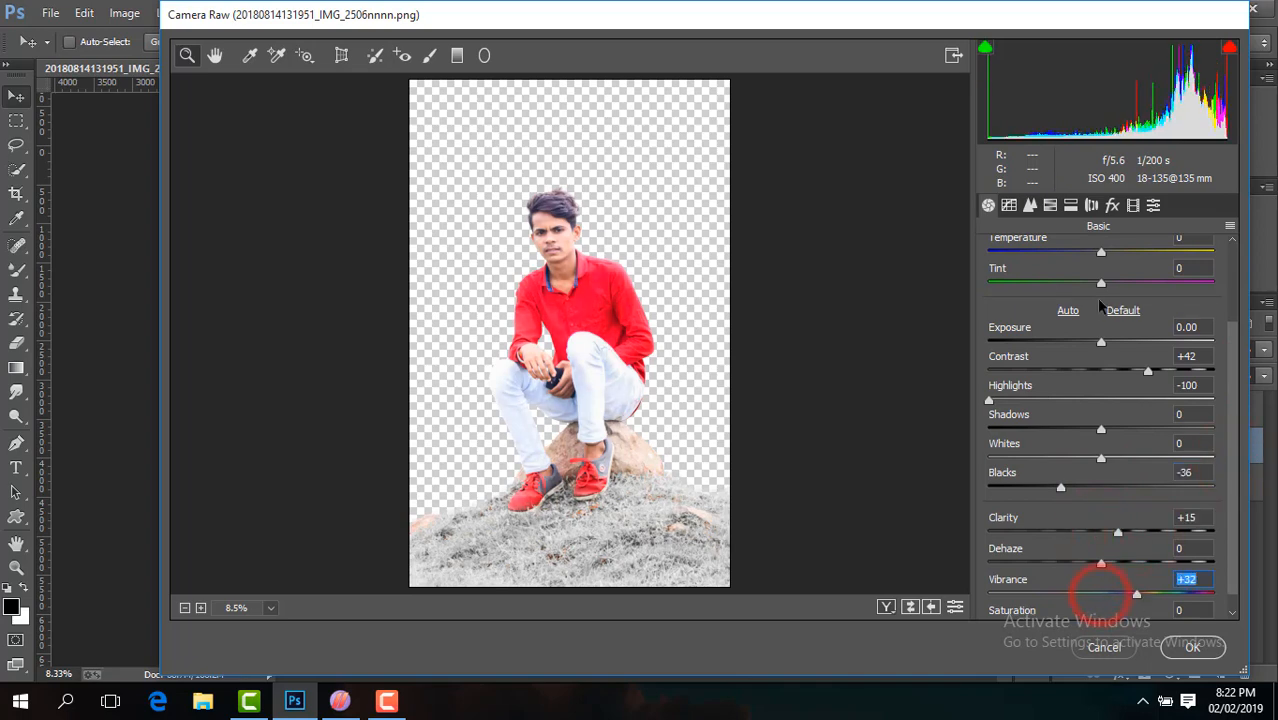
left_click_drag(1101, 256, 1106, 256)
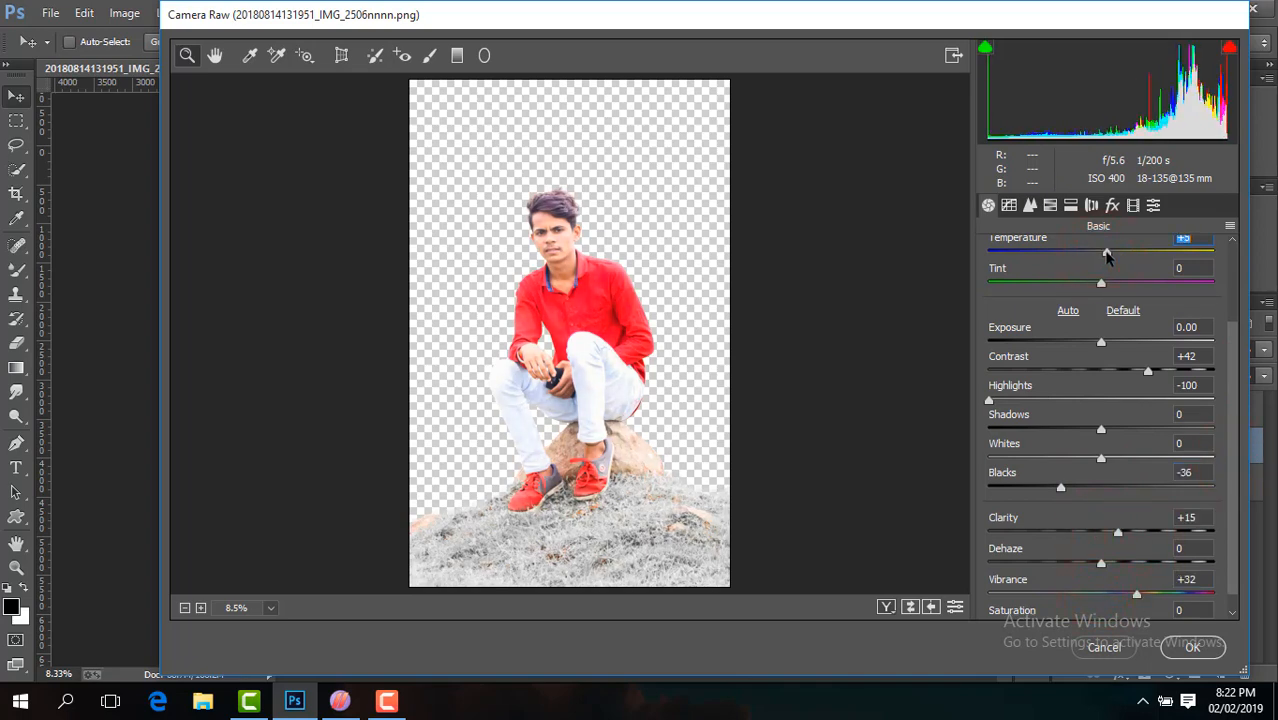
left_click_drag(1100, 457, 995, 460)
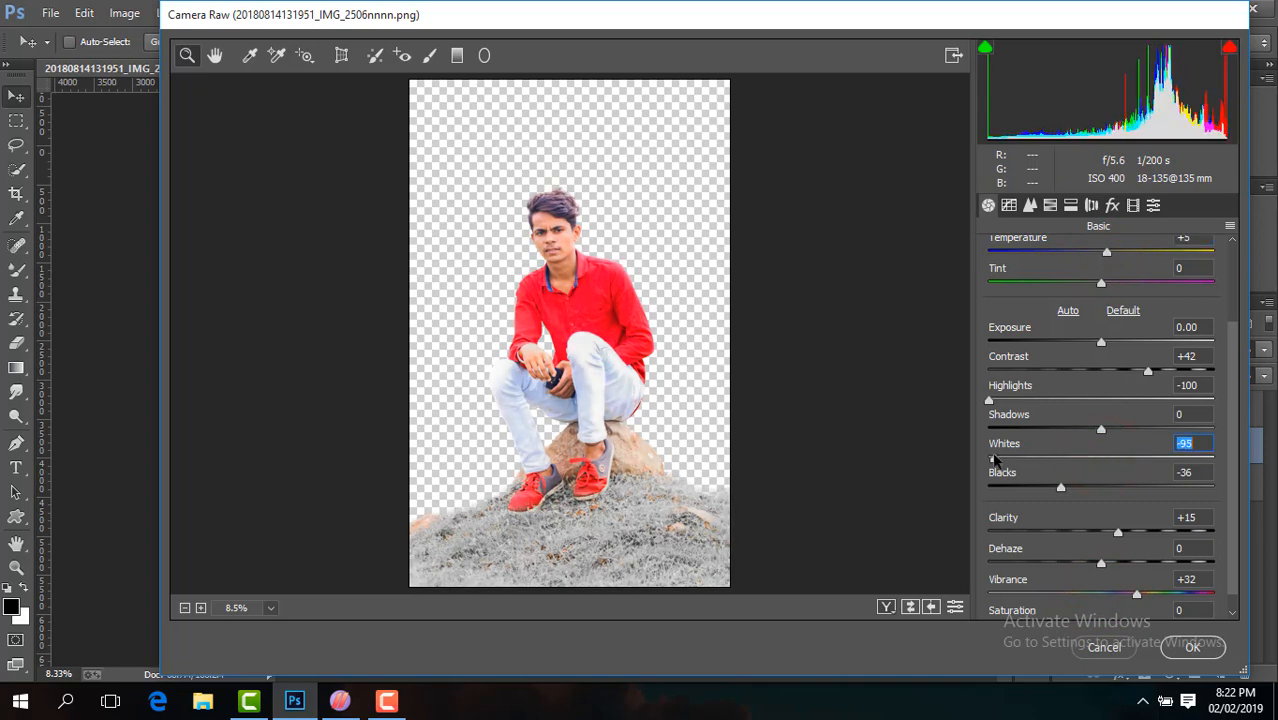
- Set the sharpening amount to 51 and the luminance noise reduction to about 23
left_click(1030, 205)
left_click_drag(990, 437, 1048, 448)
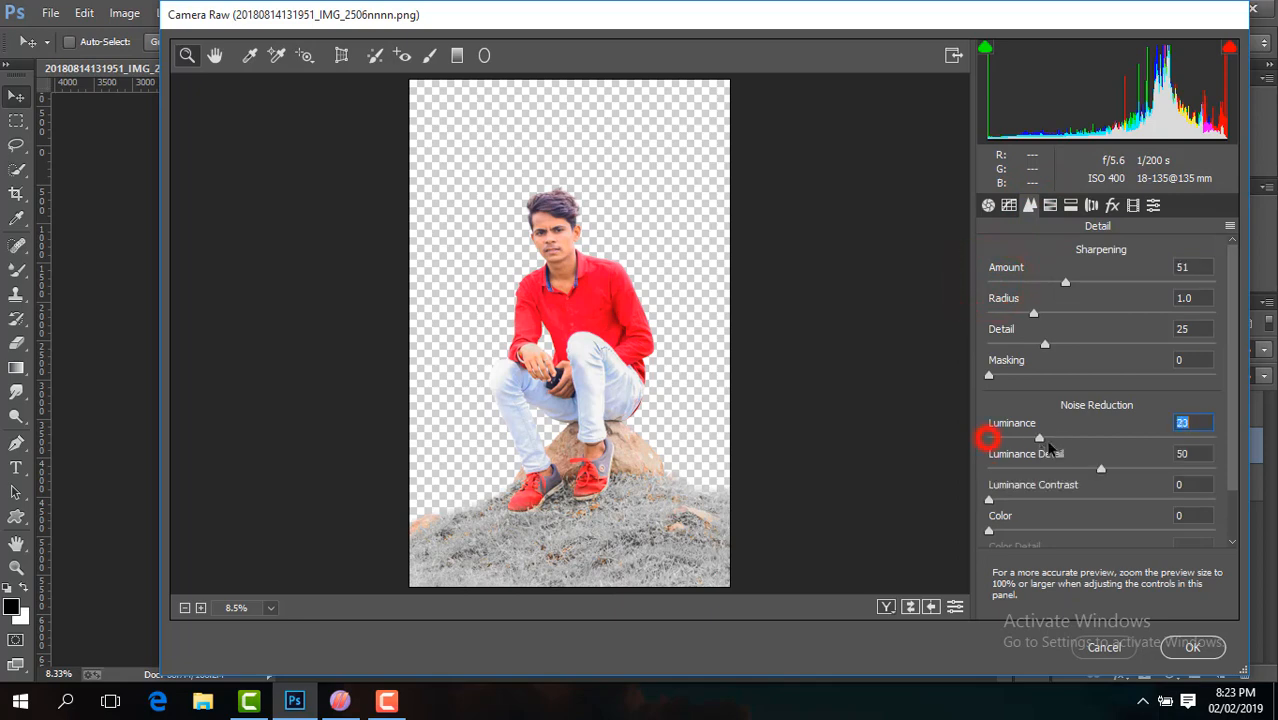
- Slightly lower the Oranges saturation, slightly raise the Oranges luminance, and apply the filter to Layer 0
left_click(1050, 205)
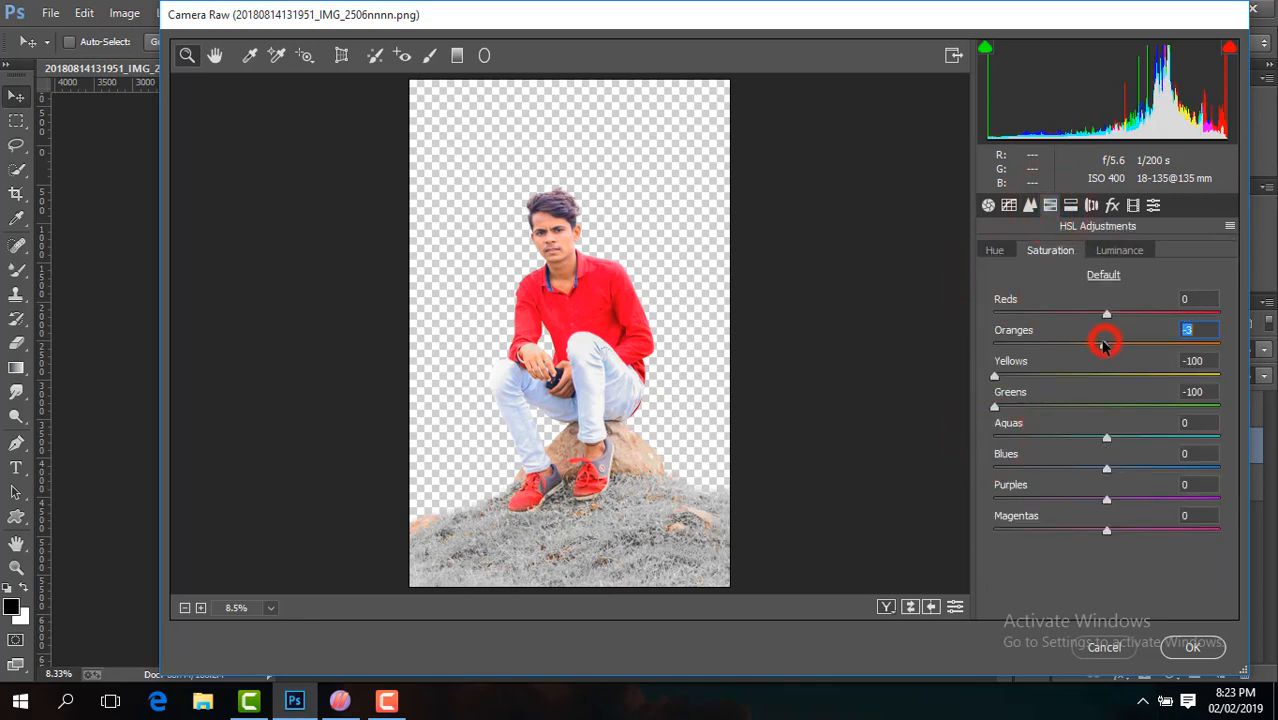
left_click(1120, 251)
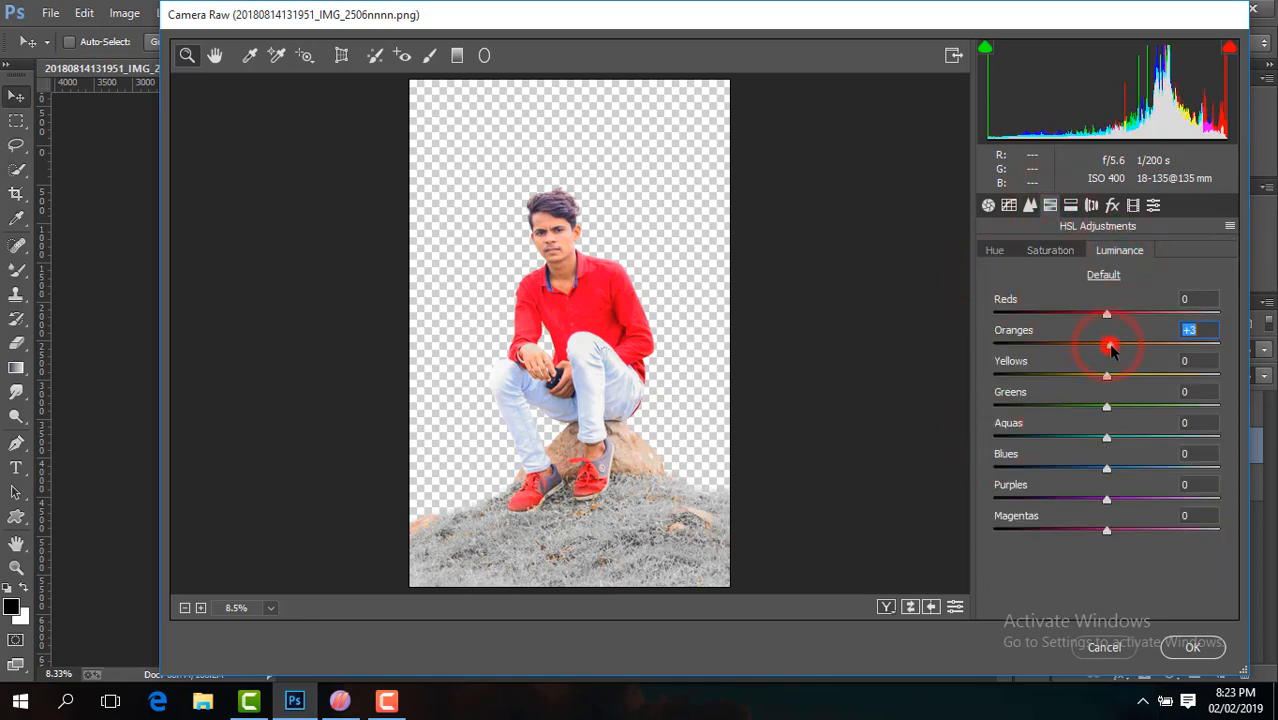
left_click(1190, 648)
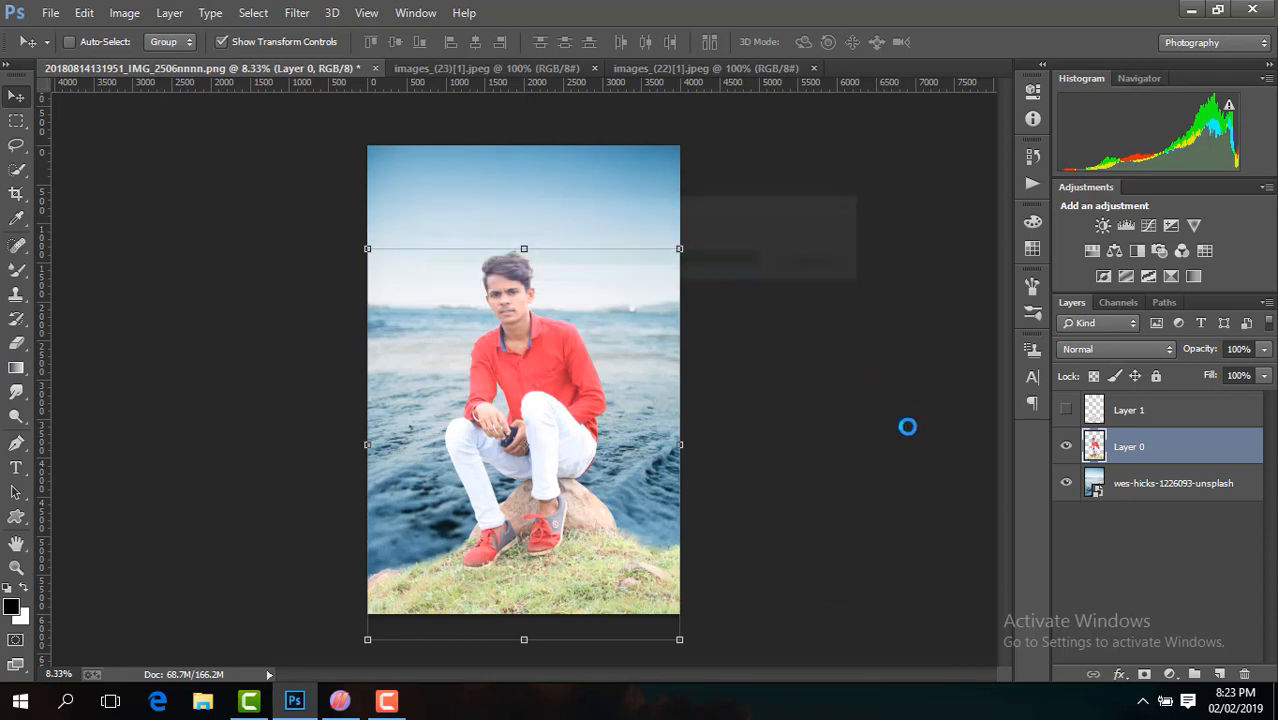
- Show the Layer 1 water splash, enlarge it and position it over the grass along the photo's lower edge
left_click(1066, 409)
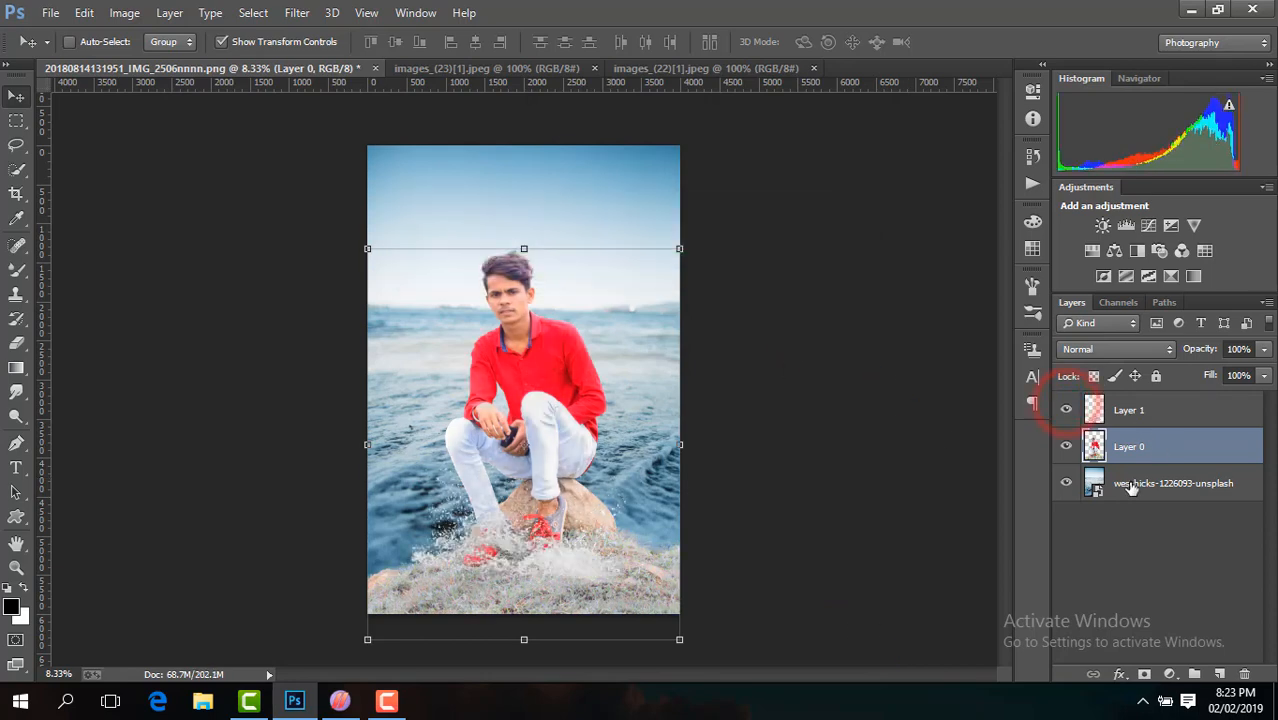
left_click(1115, 410)
left_click_drag(656, 491, 593, 526)
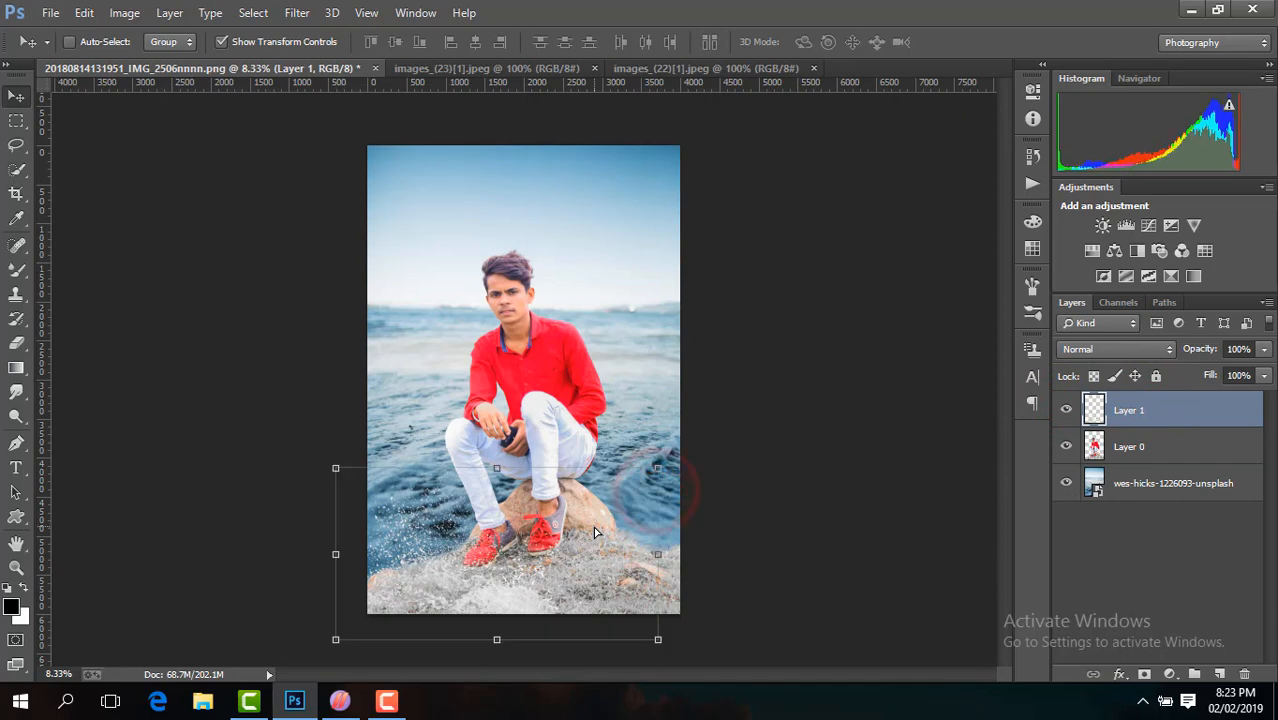
left_click_drag(657, 636, 770, 706)
double_click(687, 587)
left_click_drag(687, 587, 696, 554)
- Copy the splash image from images_(23)[1].jpeg into the portrait document and enlarge it to about 1139%
left_click(482, 68)
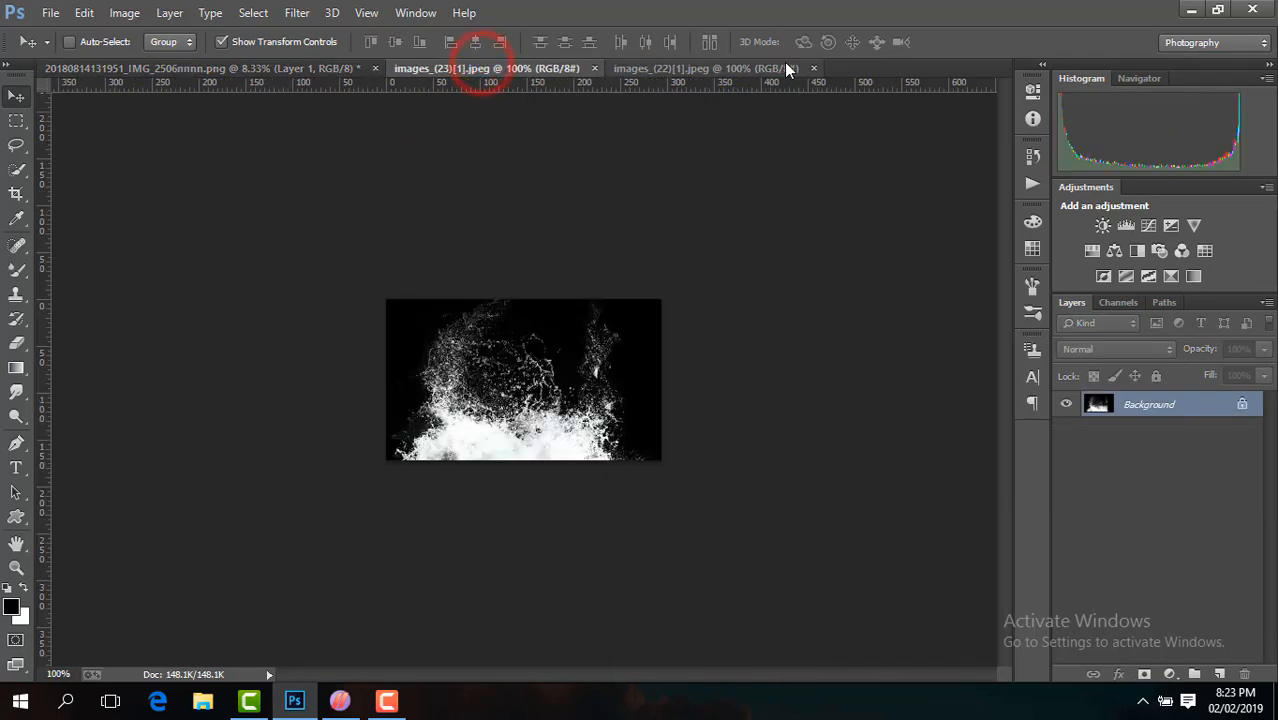
left_click(786, 68)
left_click(515, 72)
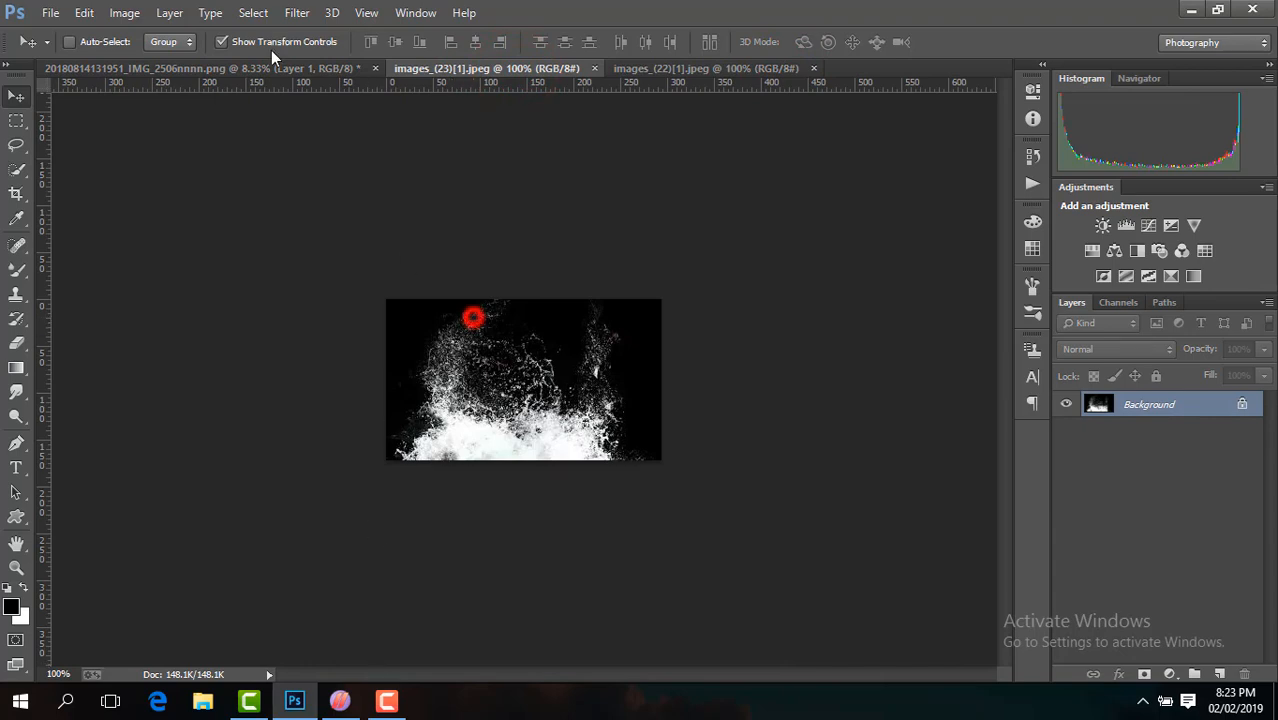
left_click_drag(271, 50, 620, 423)
key("ctrl+t")
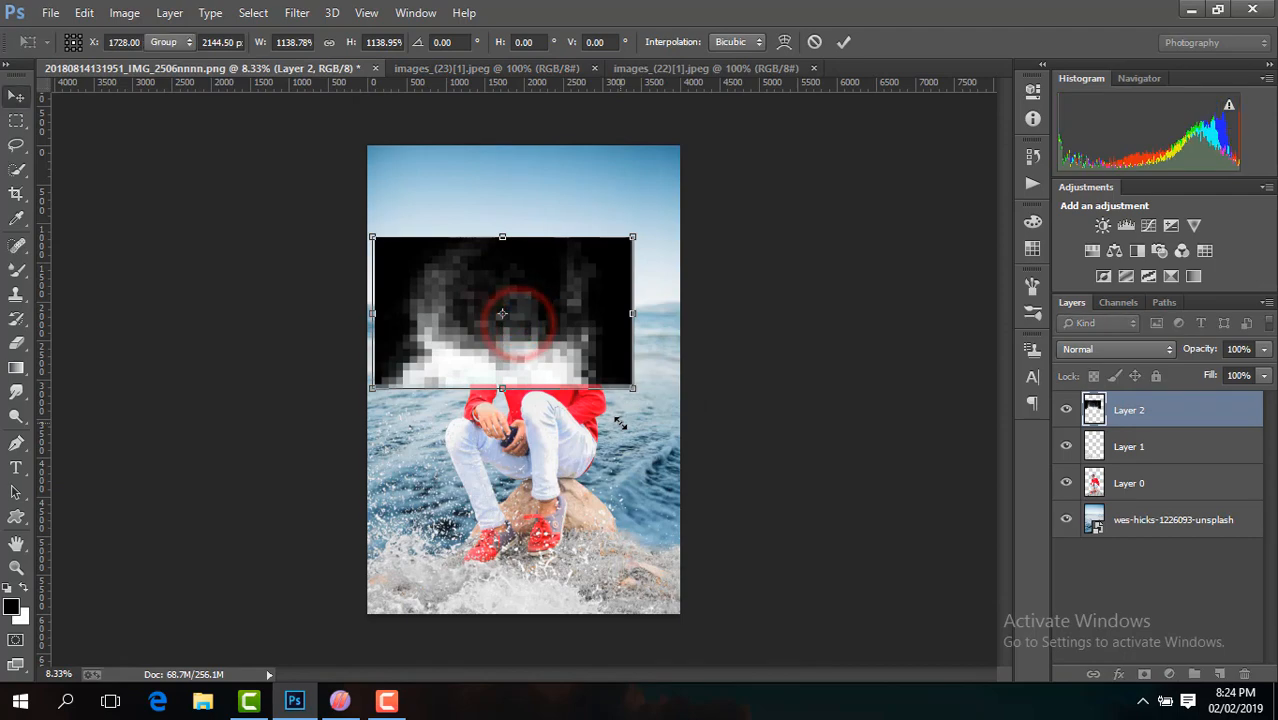
key("Return")
- Set the new splash layer's blend mode to Screen and move it over the photo's lower-right corner
left_click(1120, 349)
left_click(1072, 160)
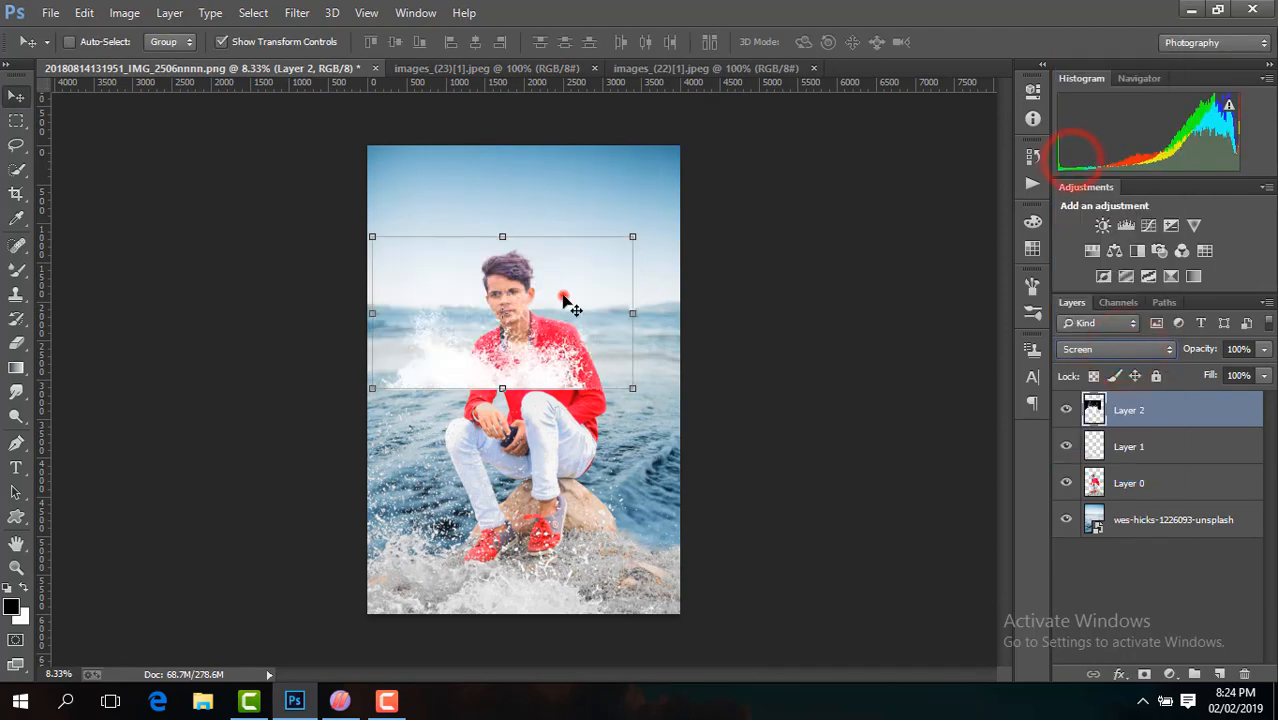
left_click_drag(564, 298, 714, 538)
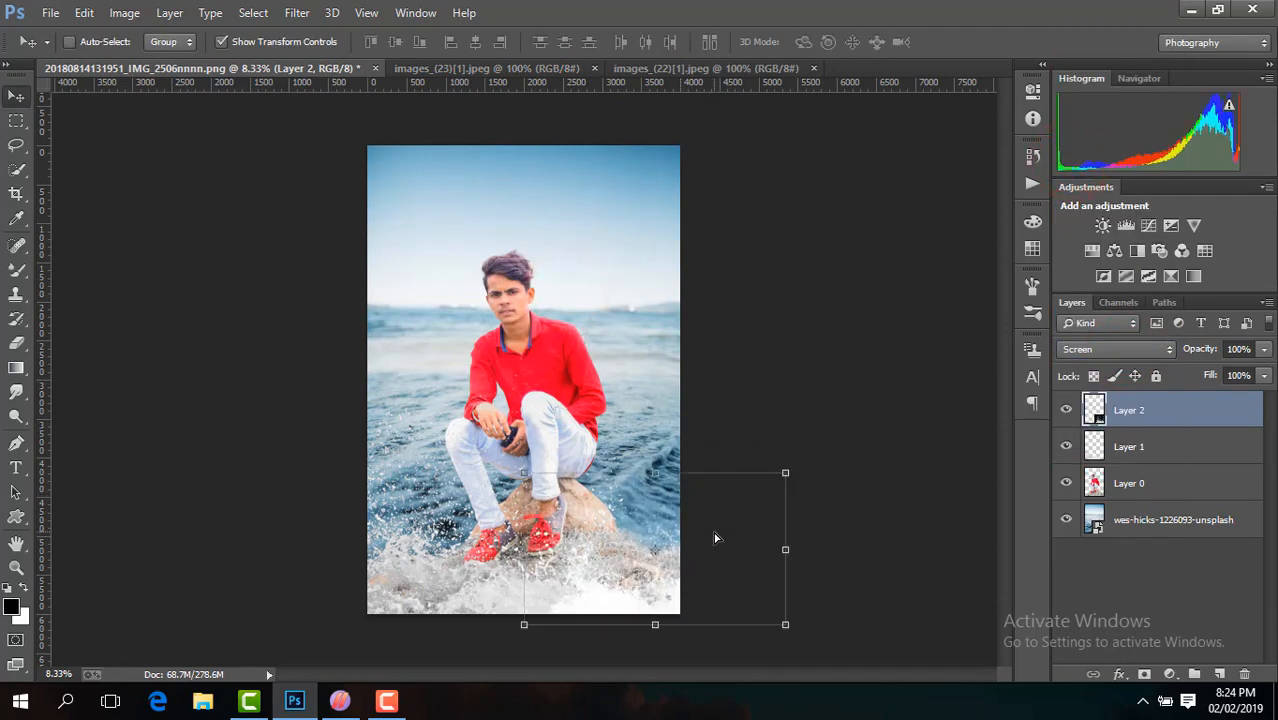
- Shift the Layer 2 splash a little further into the photo's lower-right corner and turn off Show Transform Controls
key("ctrl+plus")
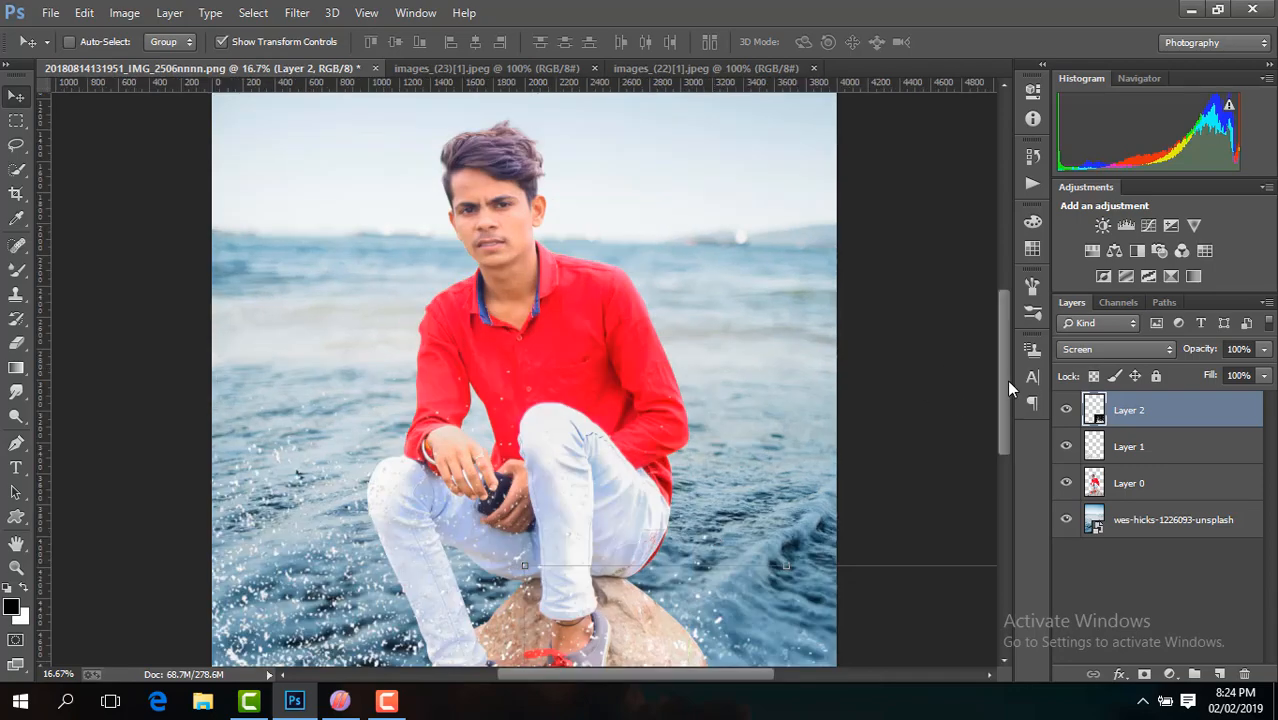
left_click_drag(1005, 375, 1003, 460)
left_click_drag(853, 434, 899, 462)
key("ctrl+minus")
key("ctrl+minus")
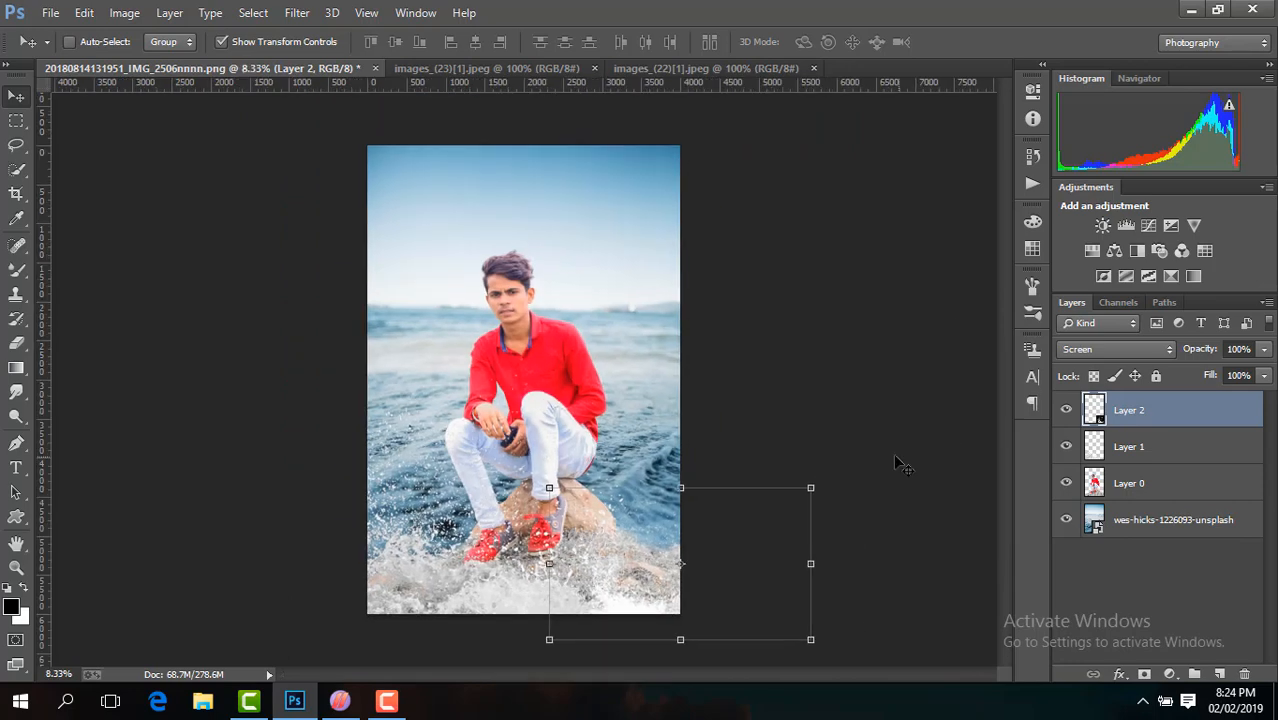
left_click(306, 37)
- Examine the composite at several zoom levels and with the Layer 2 and Layer 1 splashes each hidden and shown again
key("ctrl+minus")
key("ctrl+minus")
key("ctrl+minus")
key("ctrl+minus")
key("ctrl+minus")
key("ctrl+minus")
key("ctrl+minus")
key("ctrl+minus")
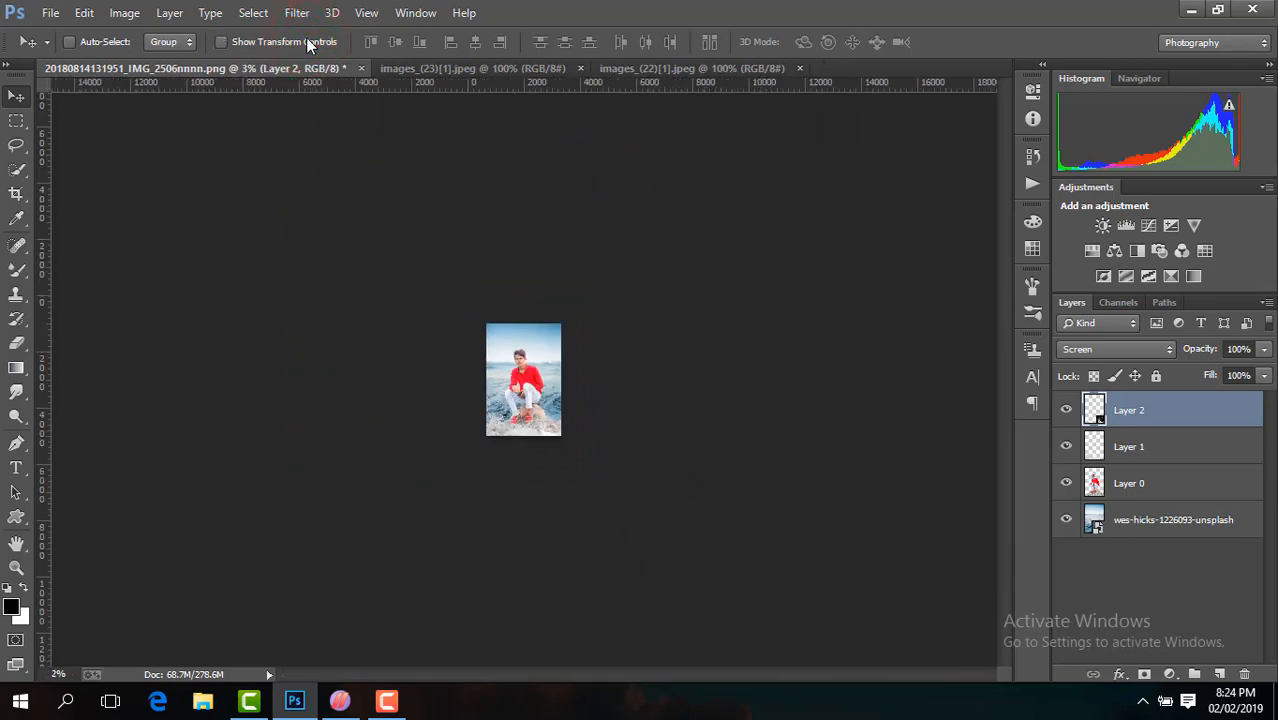
key("ctrl+plus")
key("ctrl+plus")
key("ctrl+plus")
key("ctrl+plus")
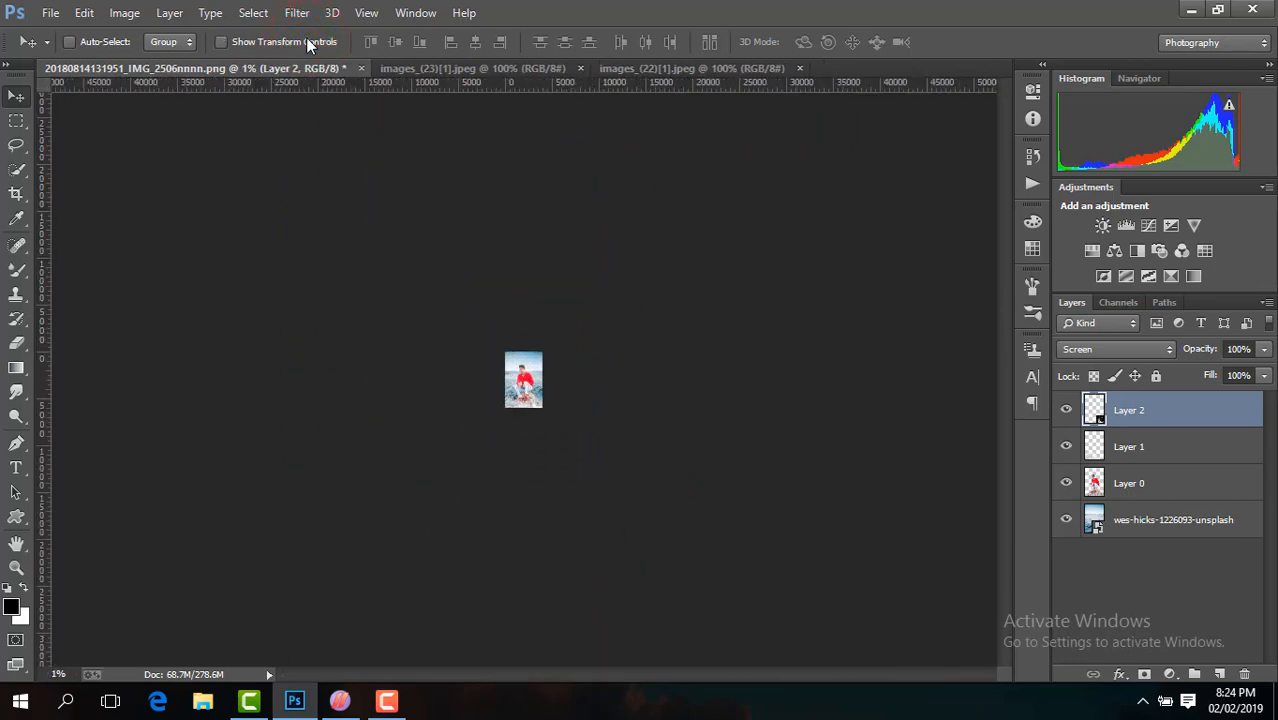
key("ctrl+plus")
key("ctrl+plus")
key("ctrl+plus")
key("ctrl+plus")
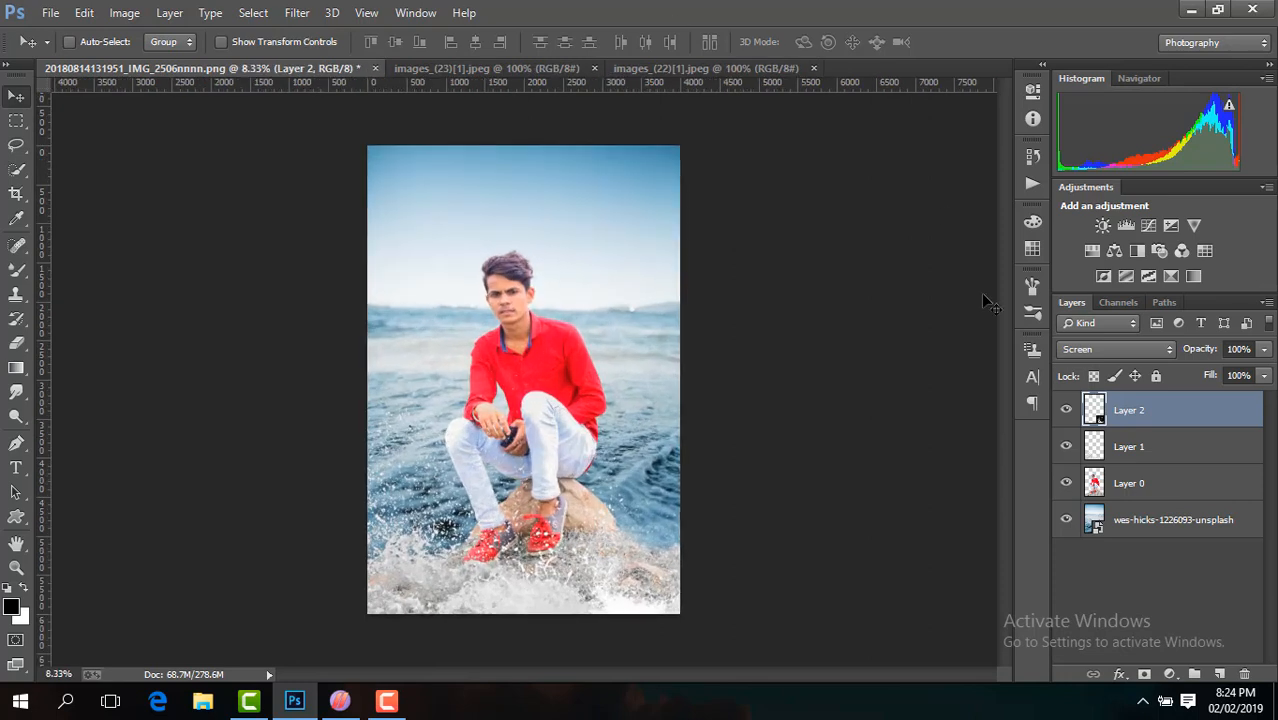
left_click(1066, 410)
left_click(1066, 410)
left_click(1066, 446)
left_click(1066, 446)
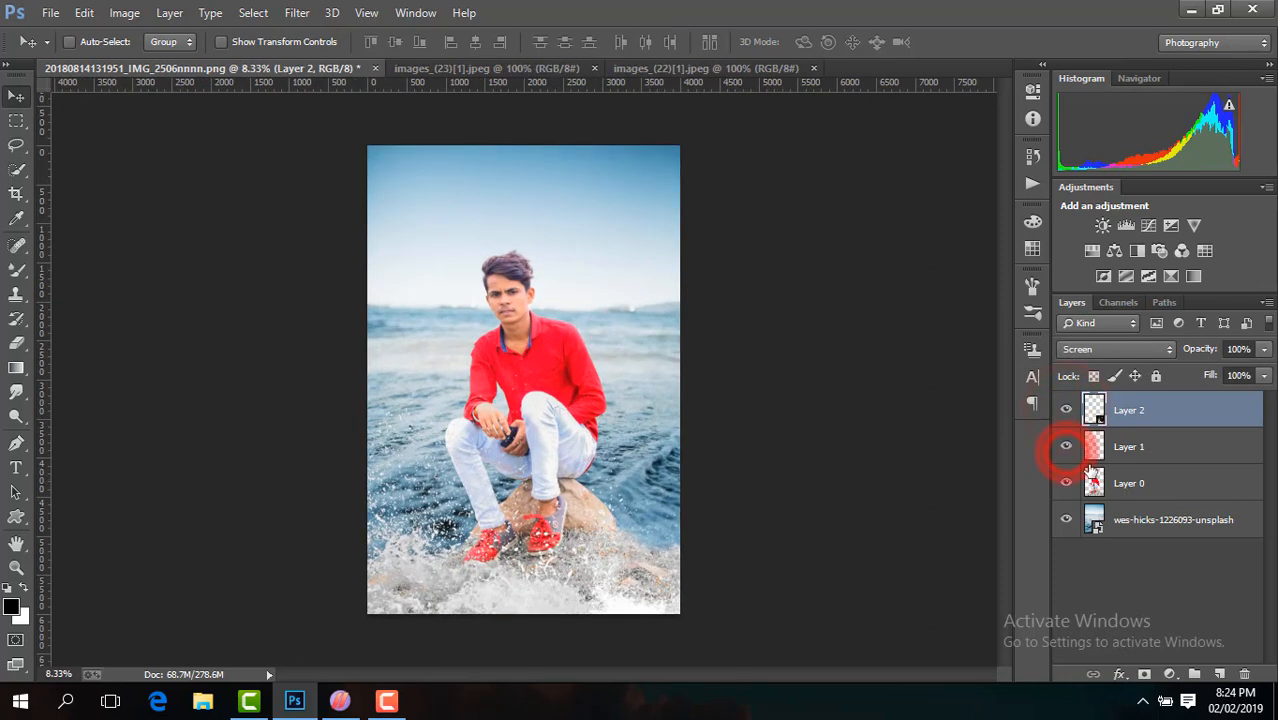
- Open the Camera Raw Filter on Layer 0 again and set Contrast to +33 and Blacks to -29
left_click(1166, 488)
left_click(296, 12)
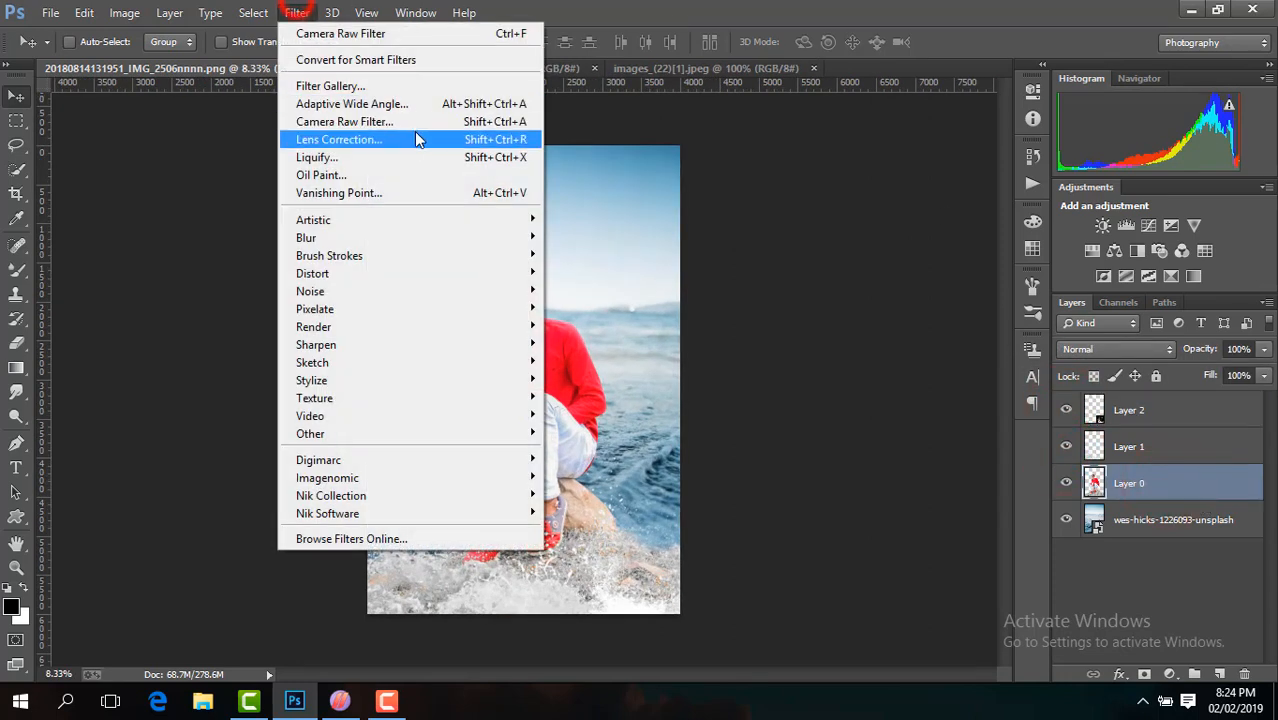
left_click(414, 128)
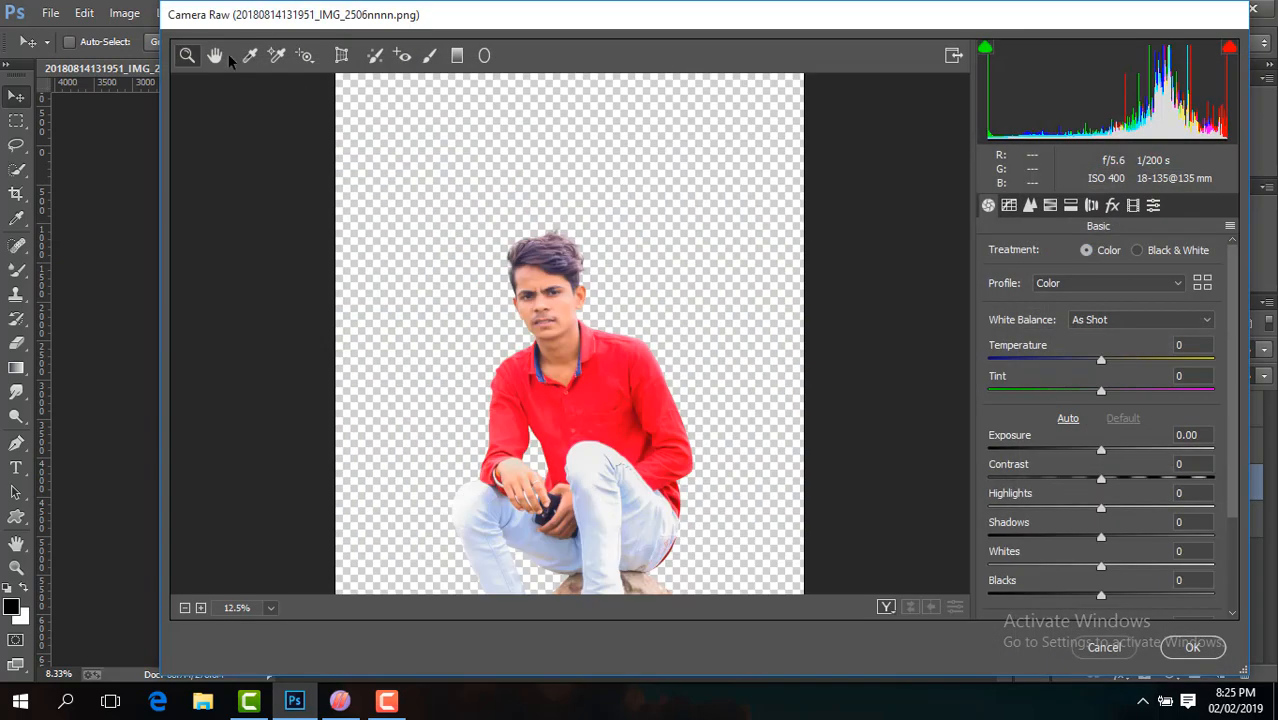
left_click(215, 55)
left_click_drag(605, 365, 685, 272)
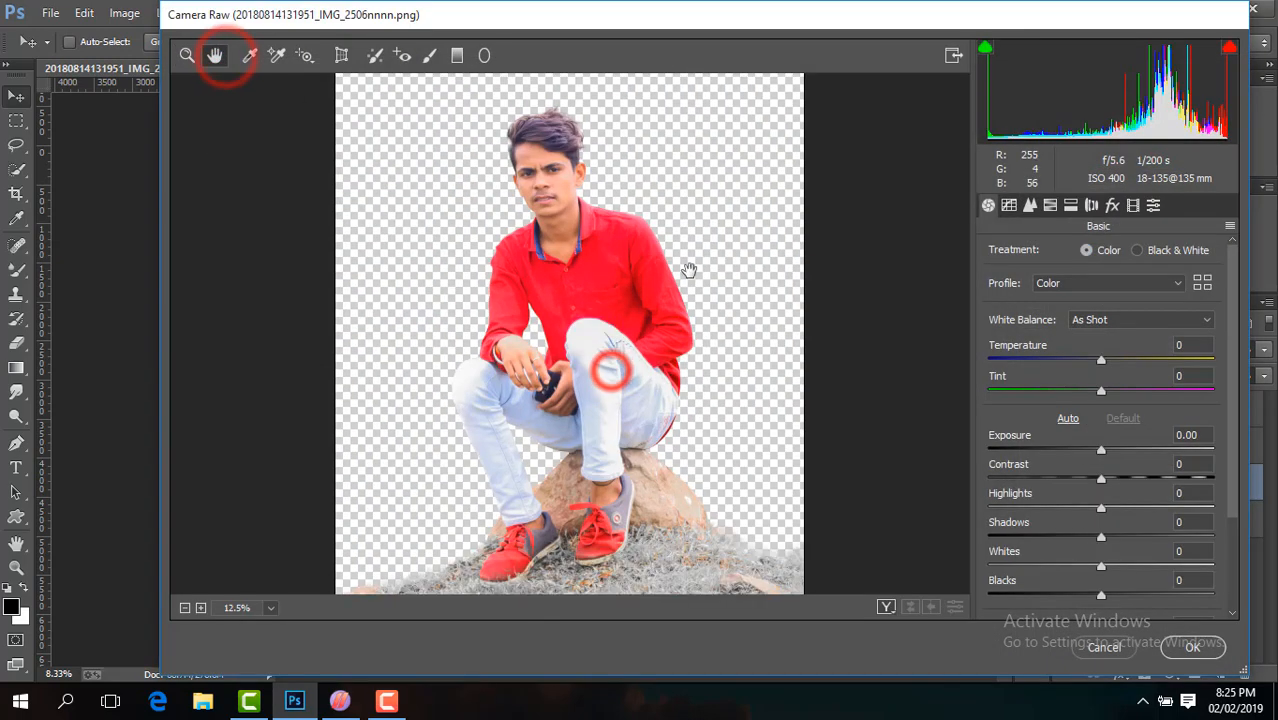
left_click_drag(1101, 479, 1144, 480)
left_click_drag(1101, 595, 1068, 595)
left_click_drag(1144, 480, 1138, 479)
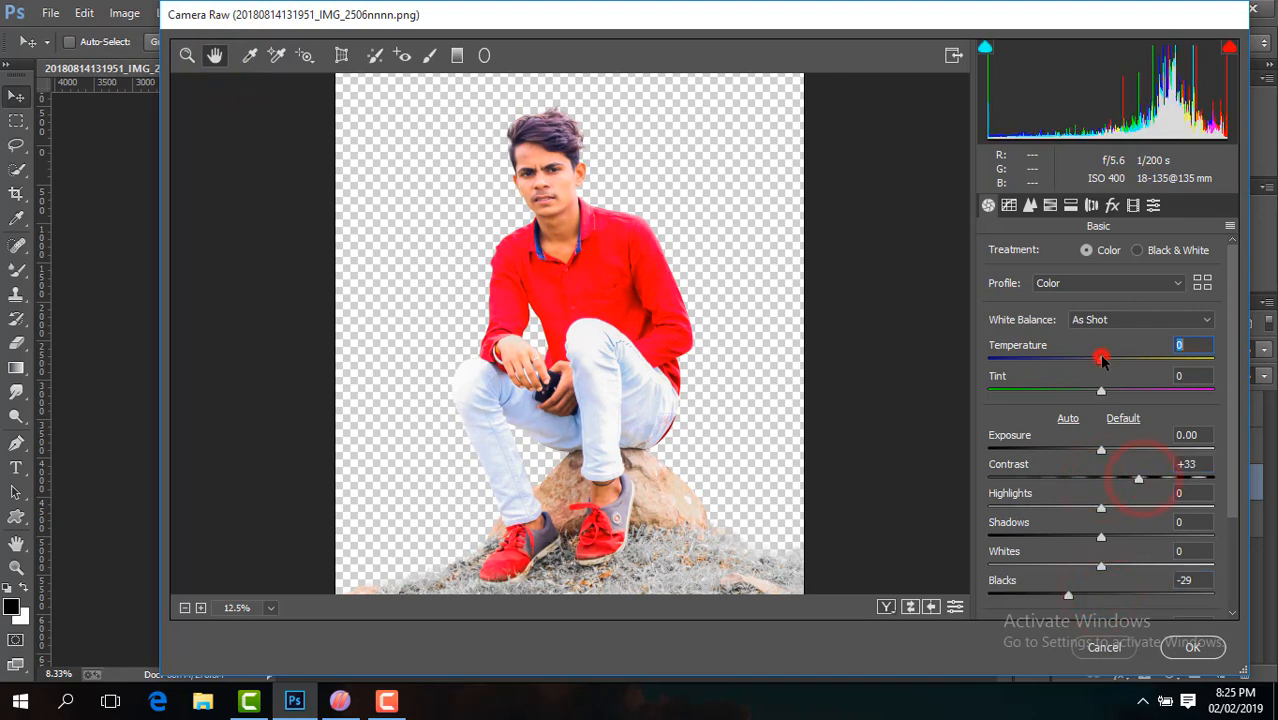
- Set Temperature to +2, Clarity to +10 and Vibrance to +17 for the subject
left_click_drag(1101, 359, 1103, 362)
left_click(1231, 504)
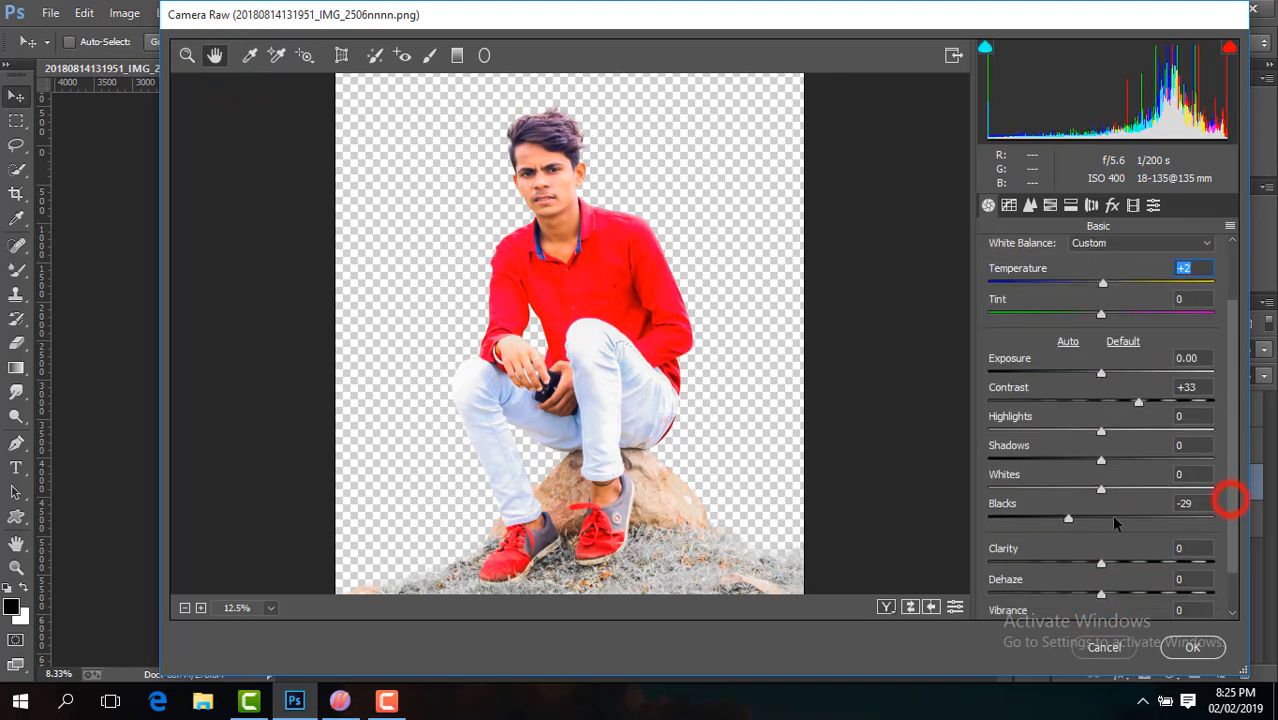
left_click_drag(1102, 565, 1114, 591)
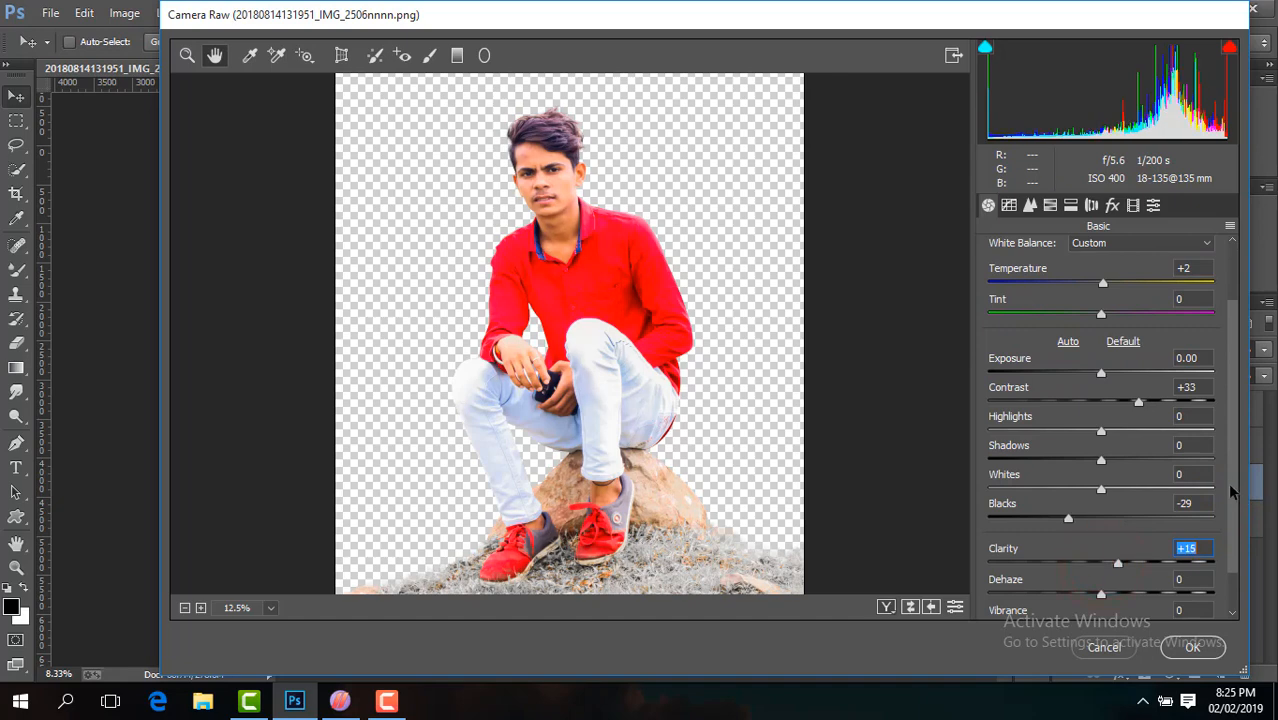
left_click(1231, 487)
left_click_drag(1113, 512, 1113, 508)
left_click(1101, 571)
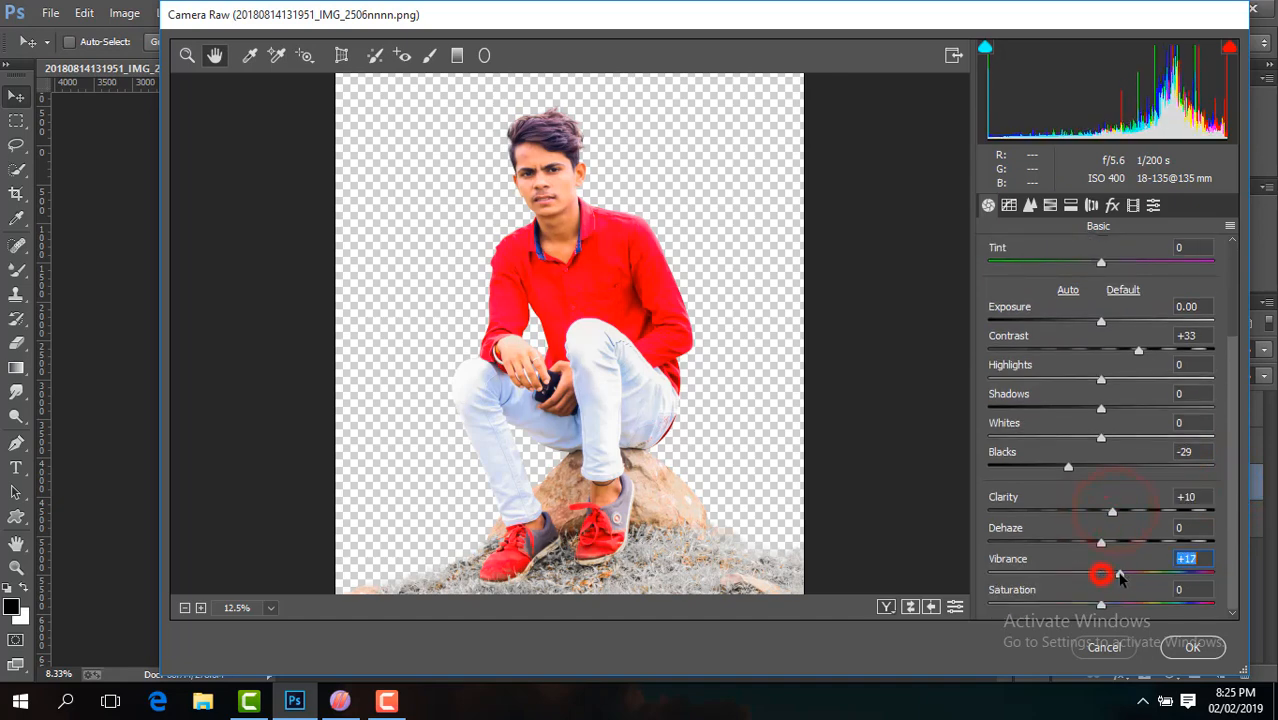
- In the HSL adjustments, set Yellows and Greens saturation to -100, Blues hue to -28 and Magentas hue to -100
left_click(1050, 205)
left_click(1066, 252)
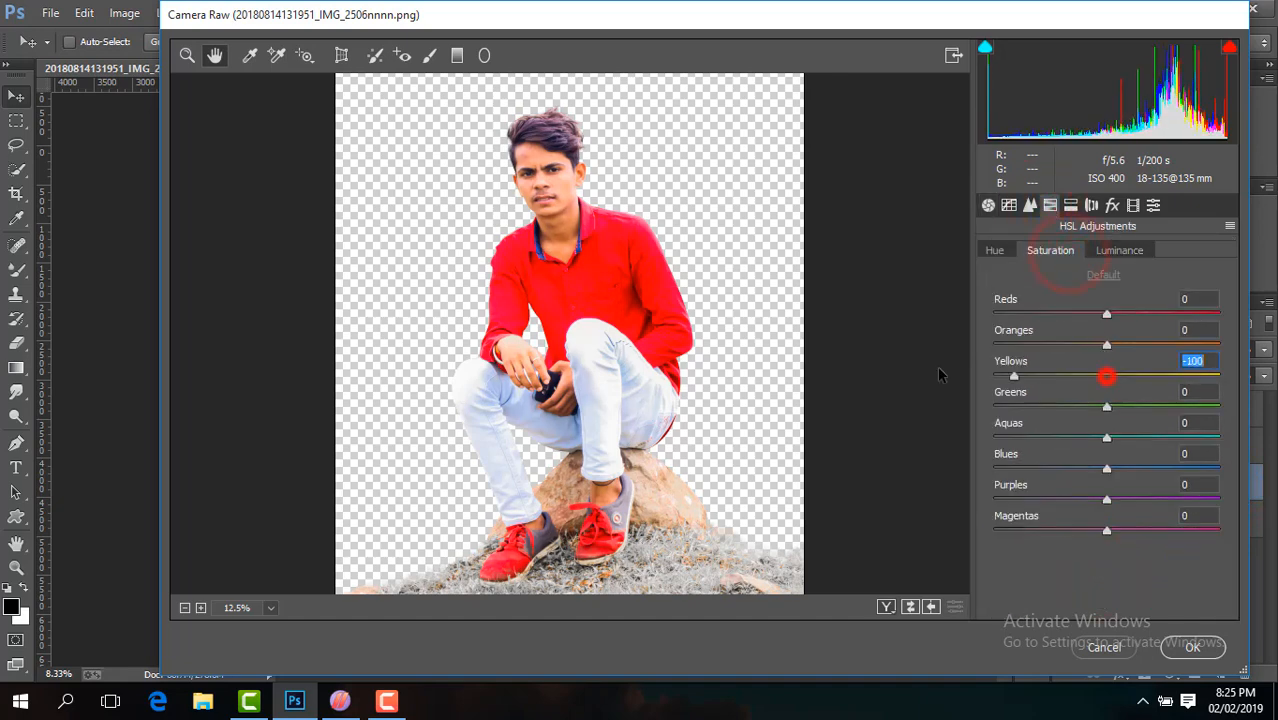
left_click_drag(938, 368, 936, 370)
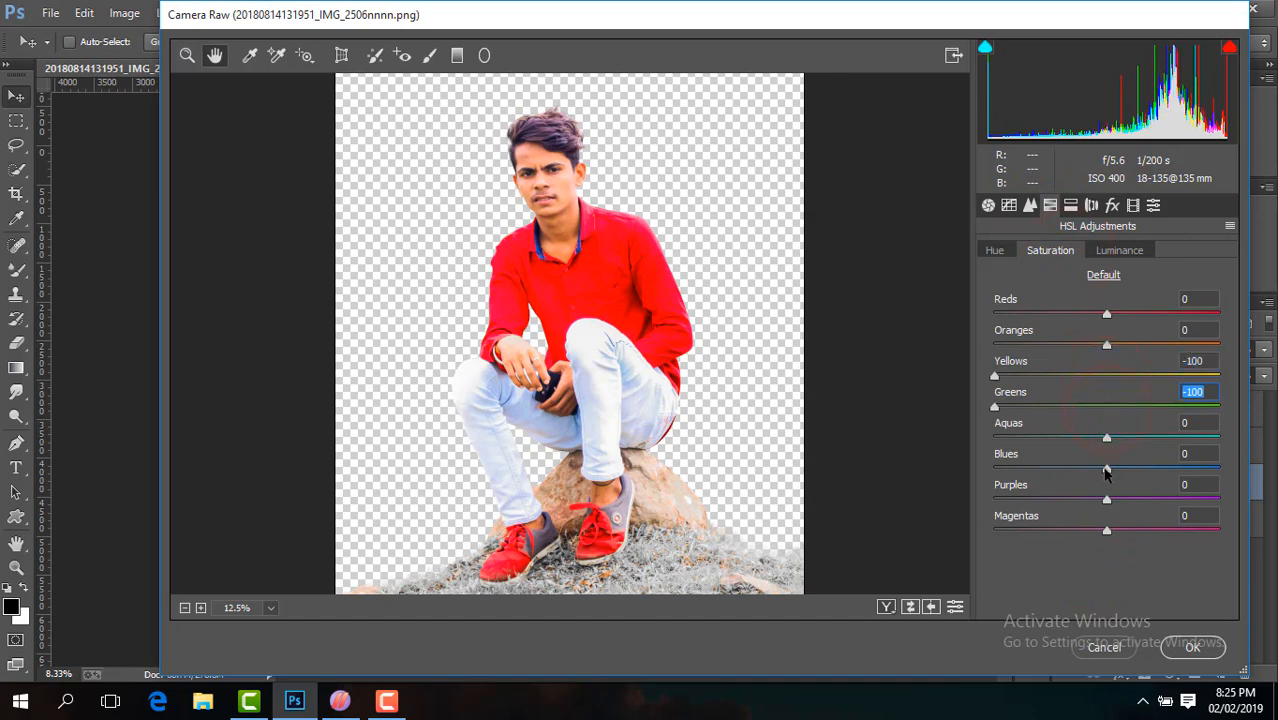
mouse_move(1106, 470)
left_mouse_down()
mouse_move(1139, 471)
mouse_move(1075, 470)
left_mouse_up()
left_click(996, 251)
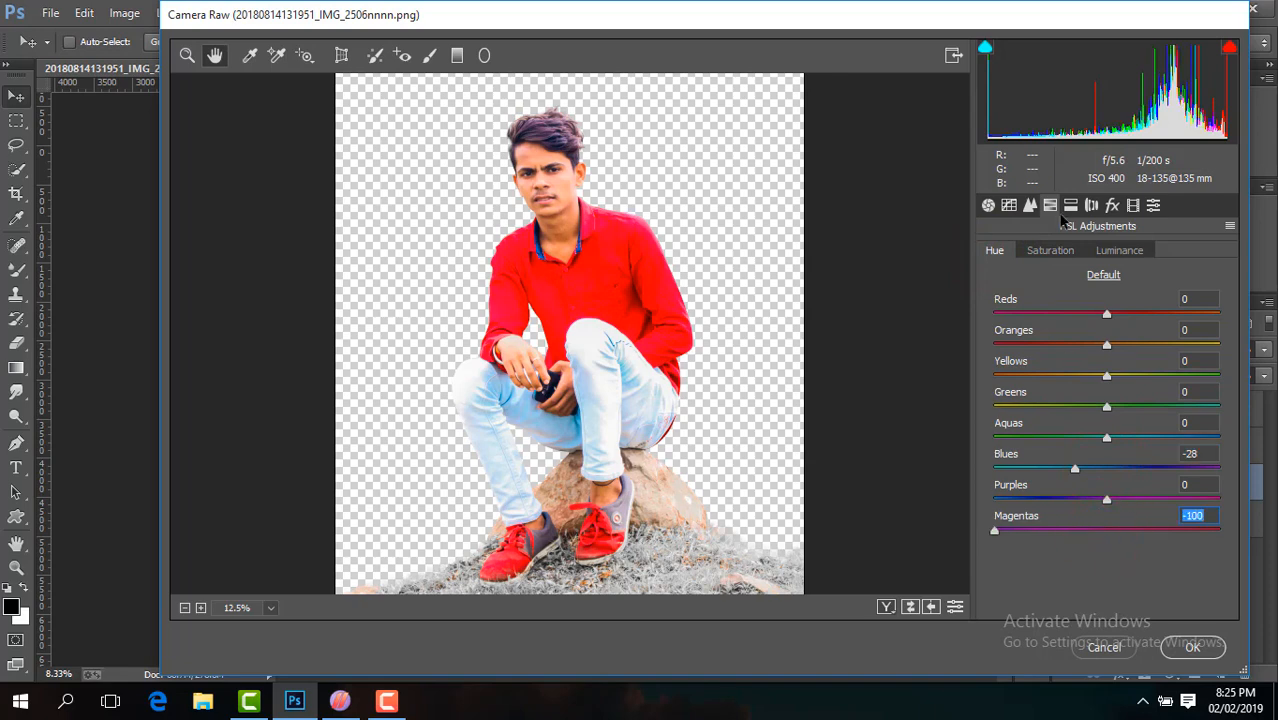
- Set HSL saturation of Reds and Oranges to -14 and Blues to +41, and Oranges luminance to +8
left_click(1060, 251)
mouse_move(1106, 345)
left_mouse_down()
mouse_move(1117, 347)
mouse_move(1089, 316)
mouse_move(1091, 348)
left_mouse_up()
left_click(1119, 250)
left_click(1052, 251)
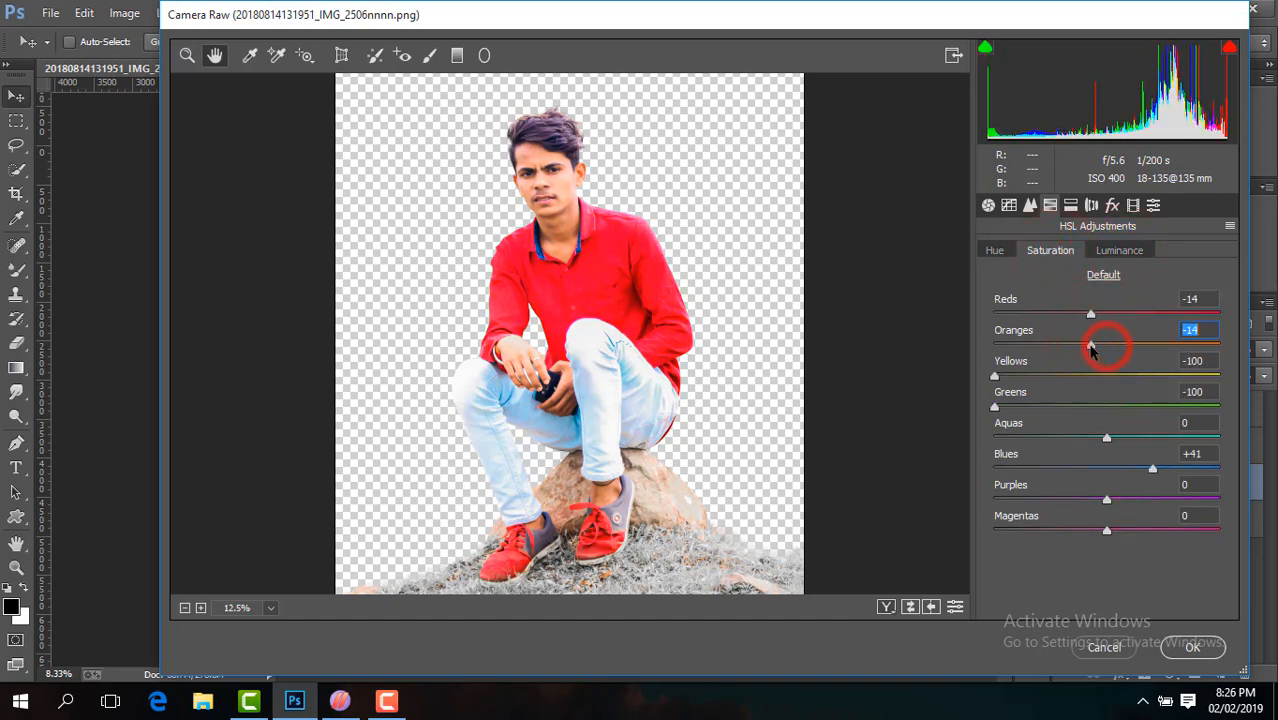
left_click(1116, 251)
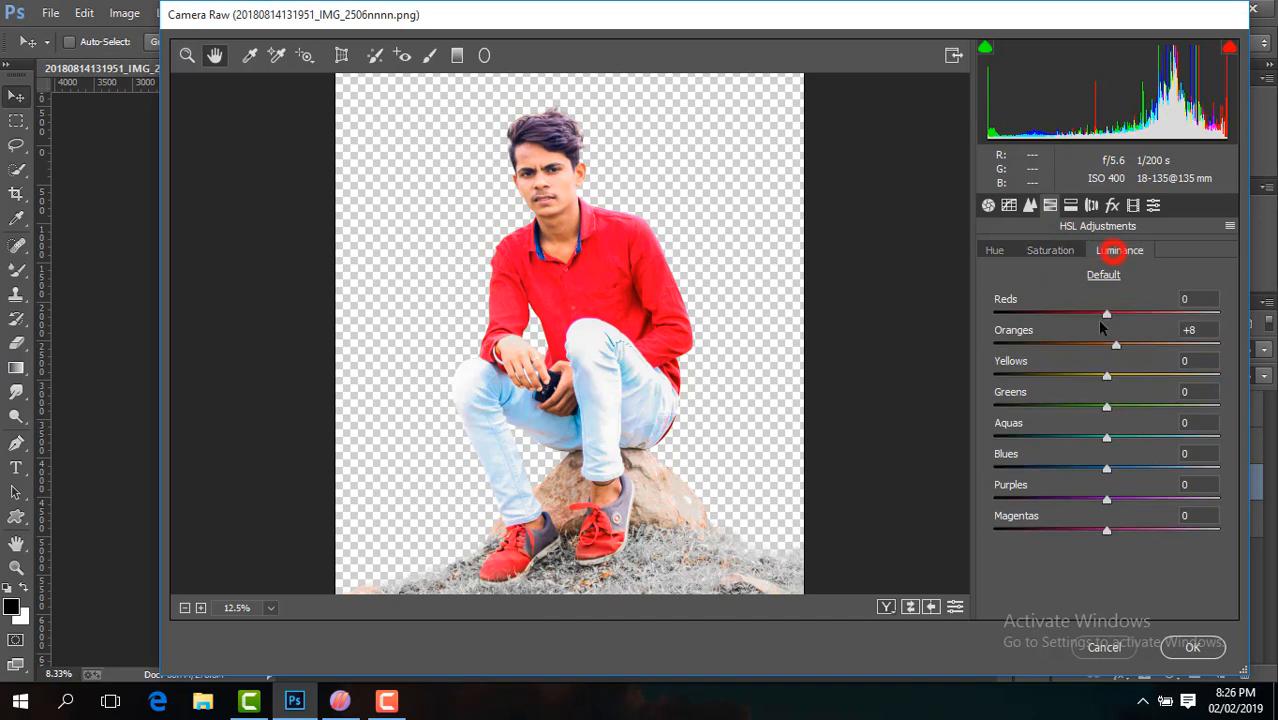
- Set the sharpening Amount to 47, raise the noise reduction Luminance and apply the filter
left_click(1029, 205)
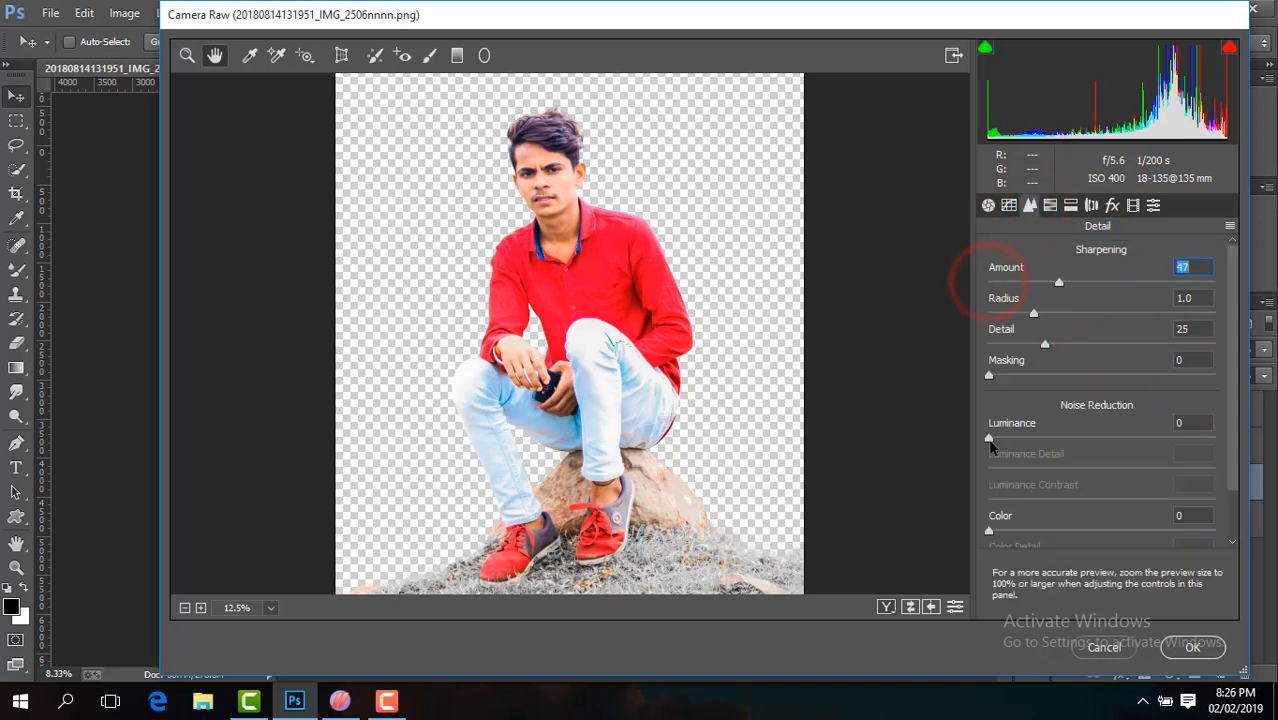
left_click_drag(989, 439, 1035, 439)
left_click(1192, 647)
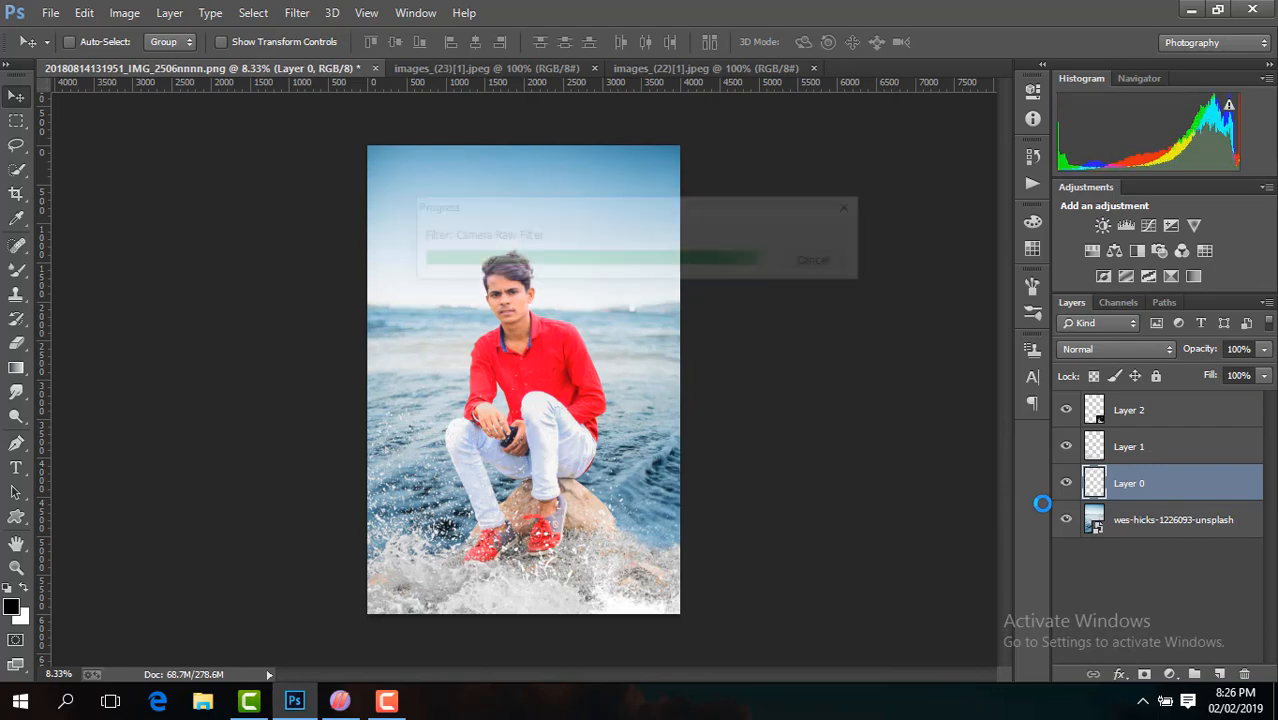
- Examine the graded subject up close, from the face down to the shoes, and the full composite
key("ctrl+plus")
key("ctrl+plus")
key("ctrl+plus")
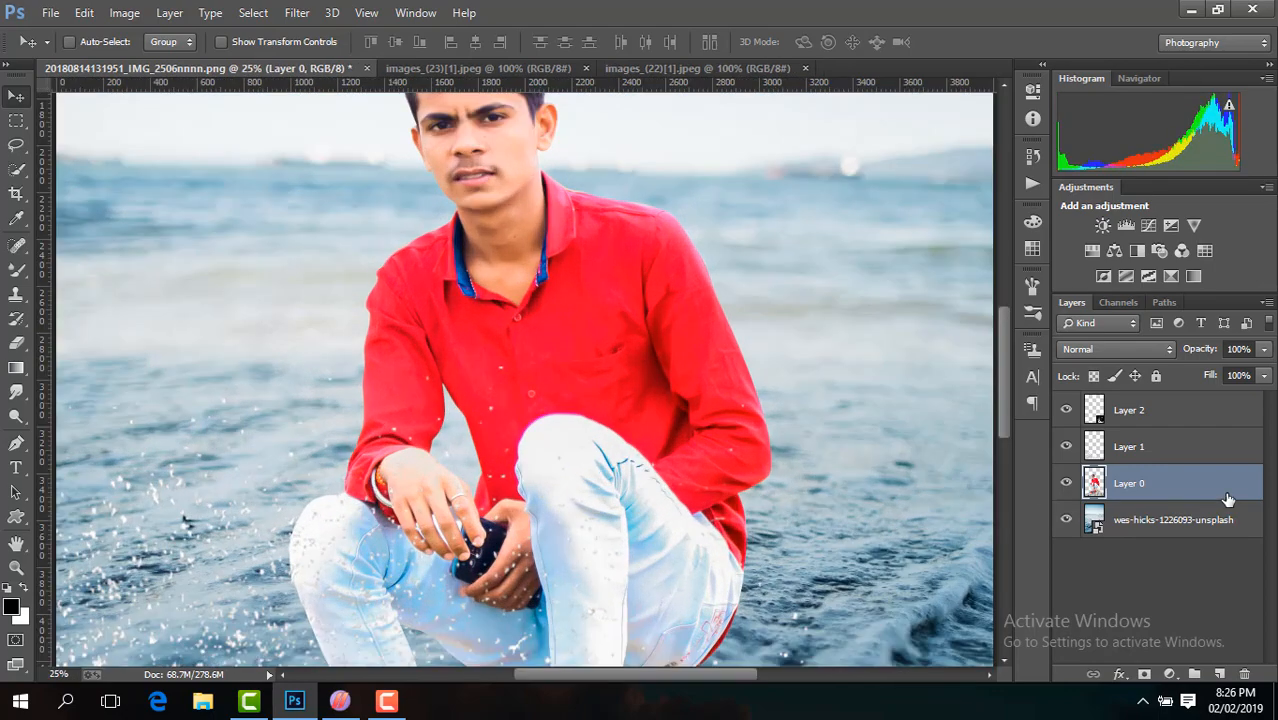
mouse_move(1001, 415)
left_mouse_down()
mouse_move(1011, 503)
mouse_move(1000, 504)
mouse_move(1003, 414)
left_mouse_up()
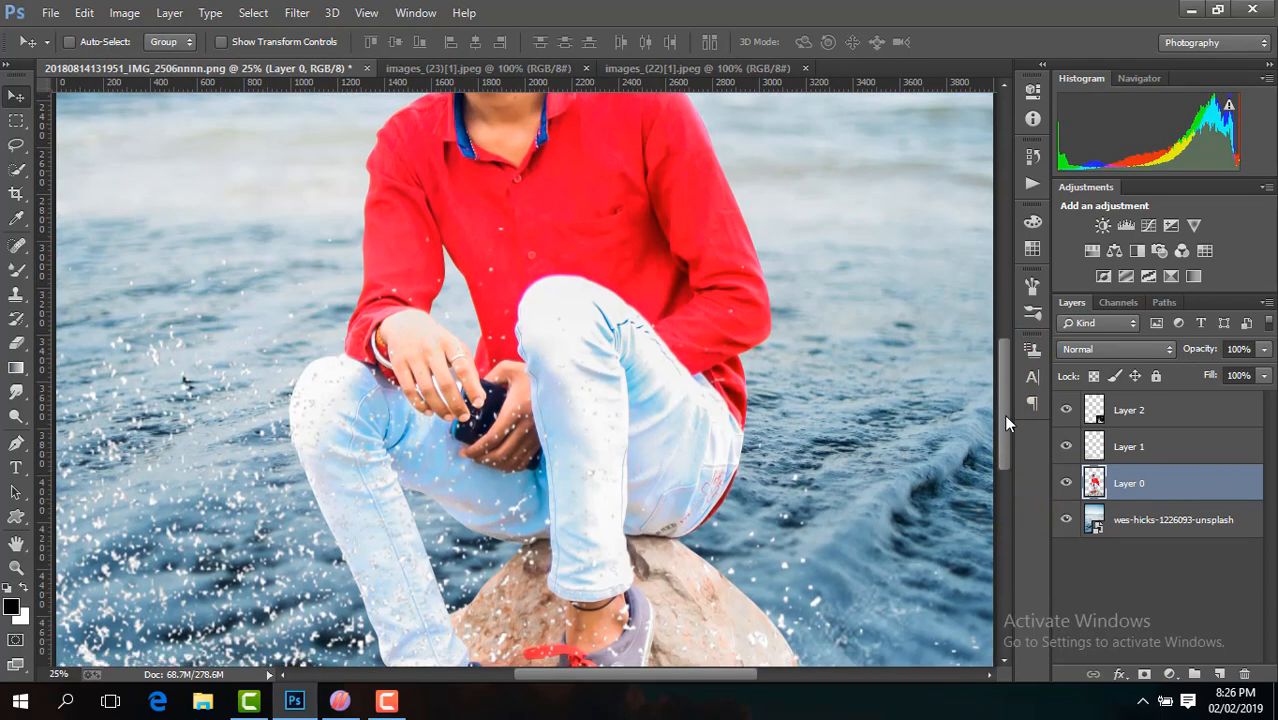
key("ctrl+minus")
key("ctrl+minus")
key("ctrl+minus")
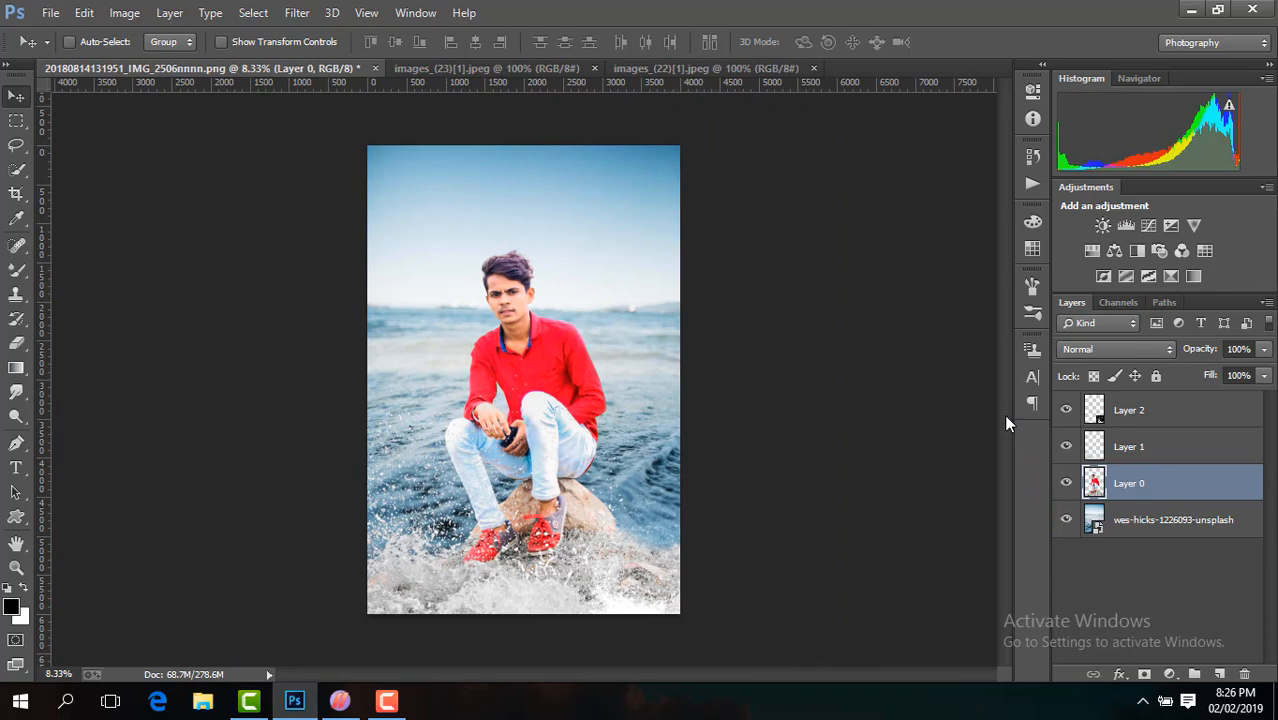
- Apply a Gaussian Blur with a radius of 20.9 pixels to the wes-hicks-1226093-unsplash sea background layer
left_click(1175, 519)
left_click(298, 12)
mouse_move(306, 237)
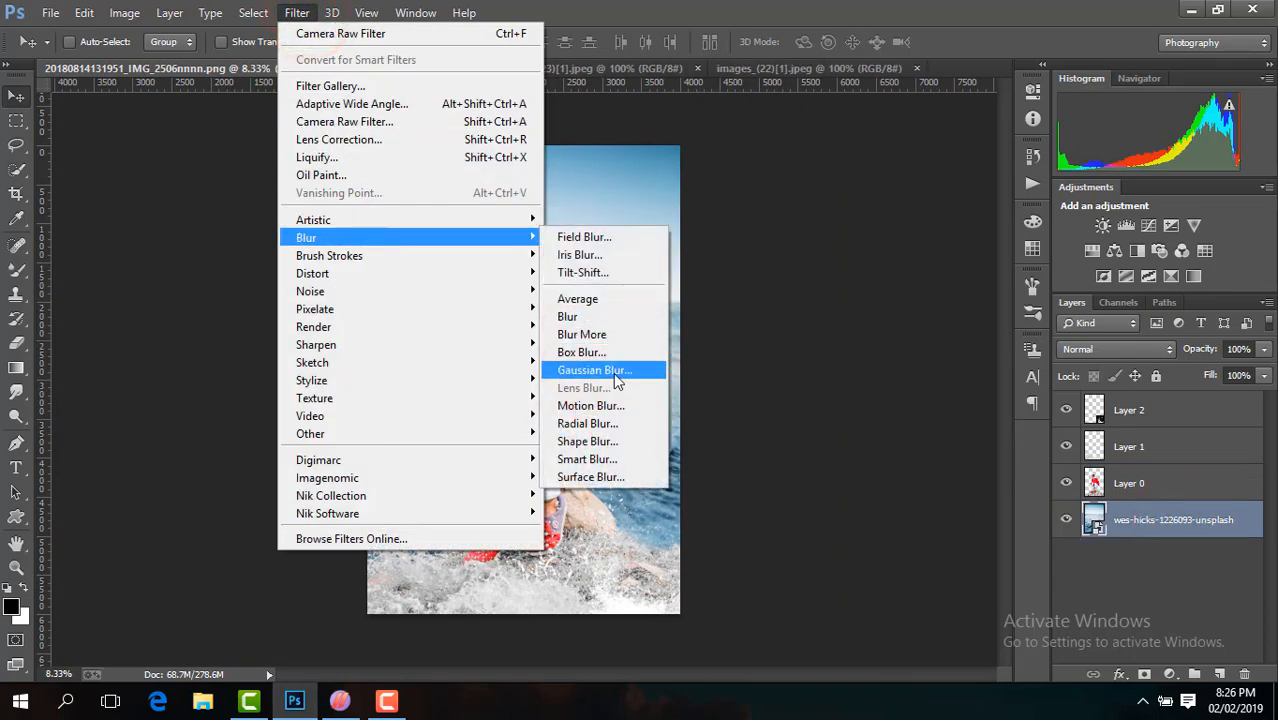
left_click(613, 372)
key("ctrl+plus")
key("ctrl+plus")
left_click_drag(1006, 384, 1005, 444)
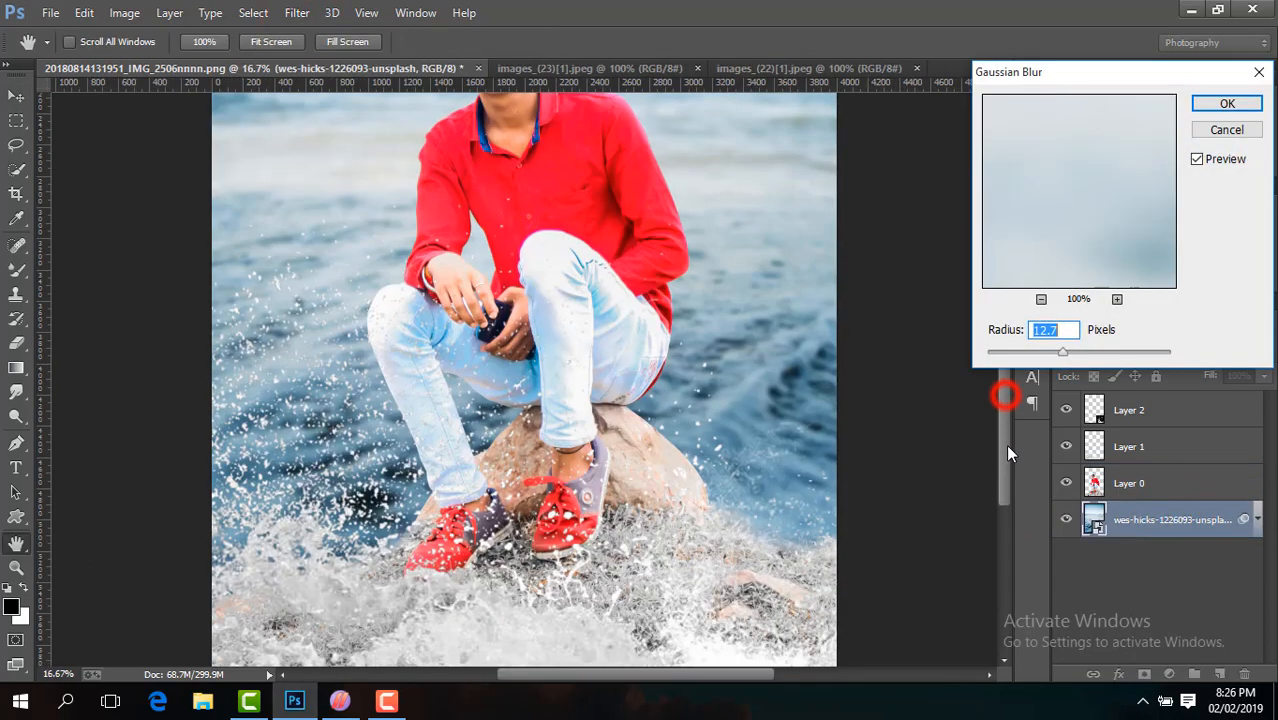
left_click_drag(1062, 352, 1068, 356)
left_click(1215, 104)
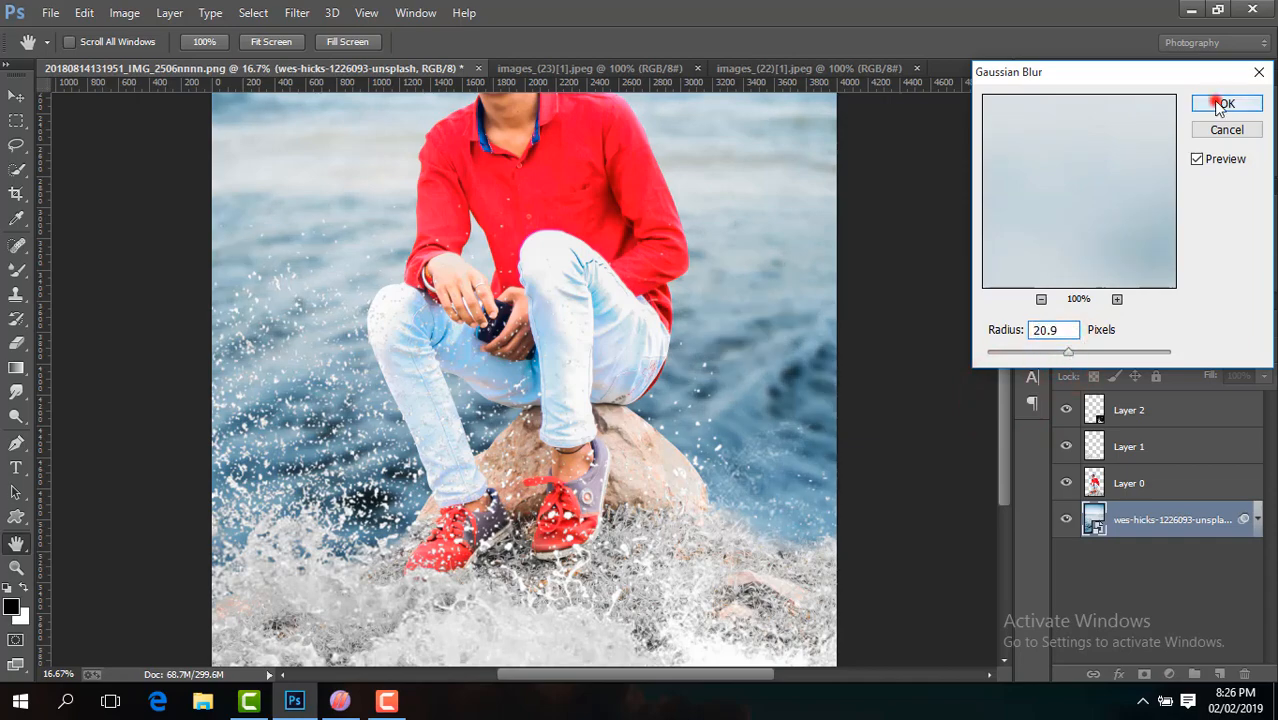
key("ctrl+minus")
key("ctrl+minus")
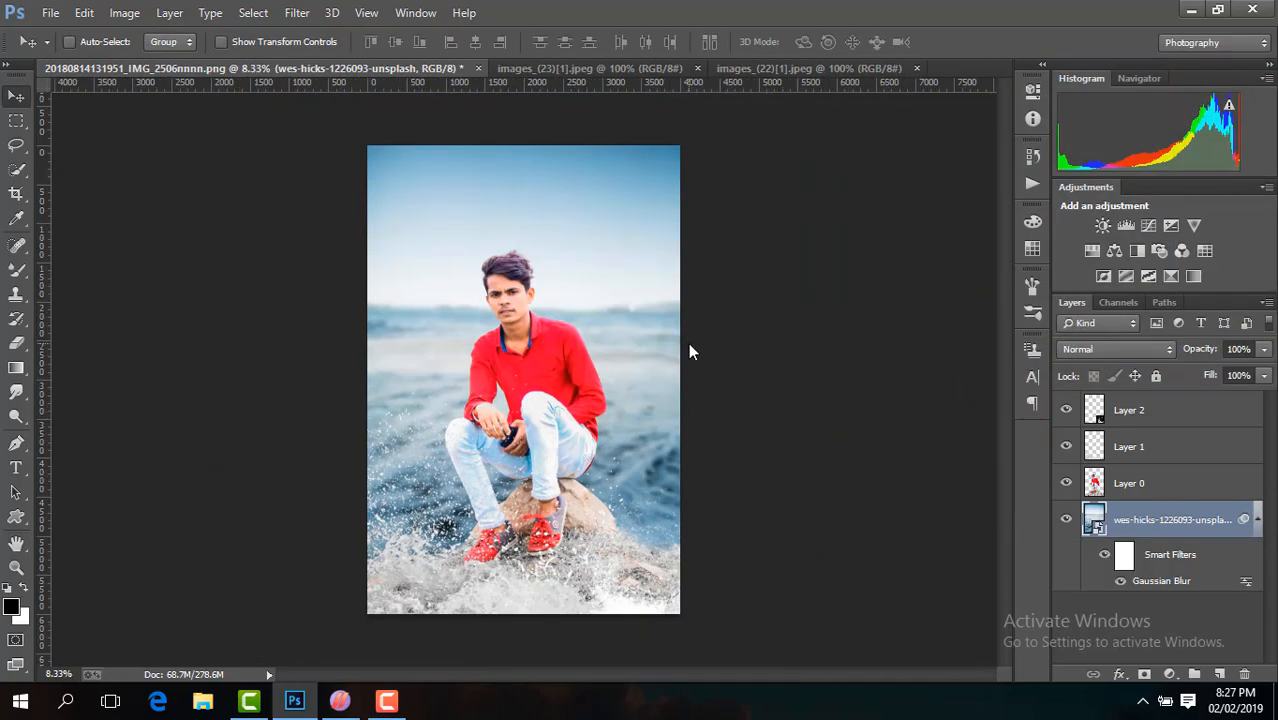
- Check the blurred background and merge all visible layers into one
key("ctrl+plus")
key("ctrl+minus")
right_click(1158, 519)
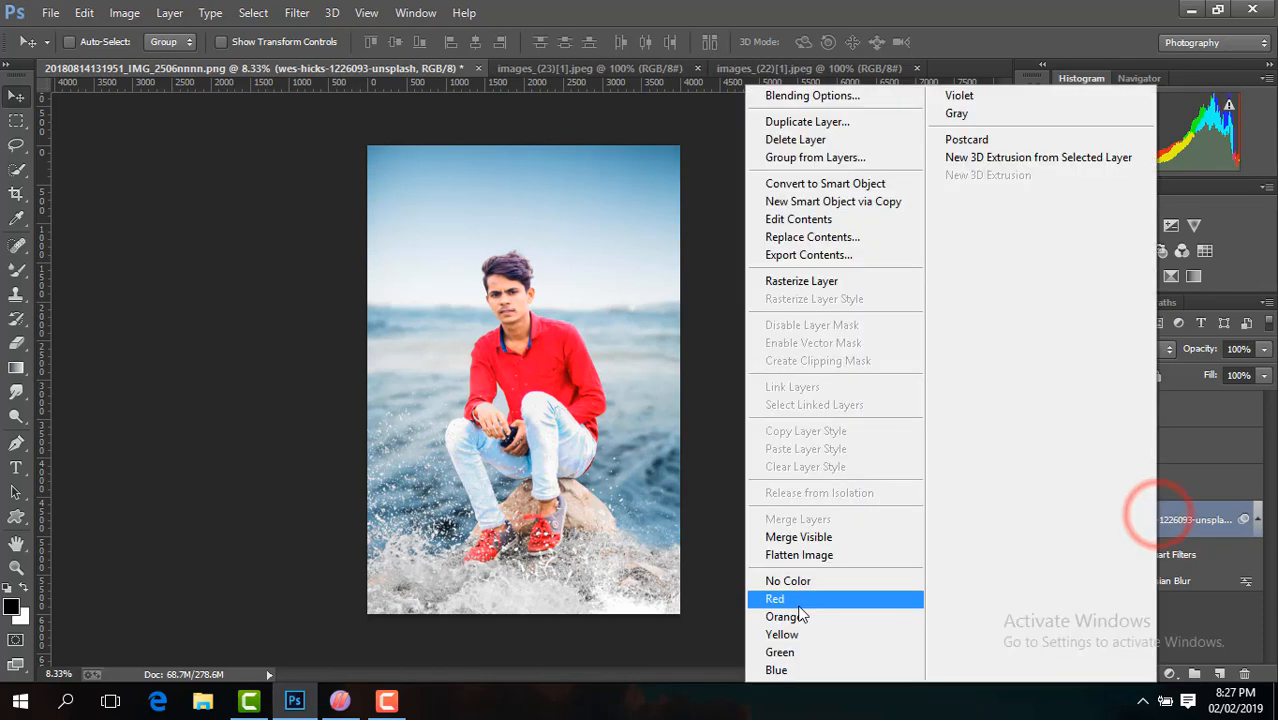
left_click(874, 537)
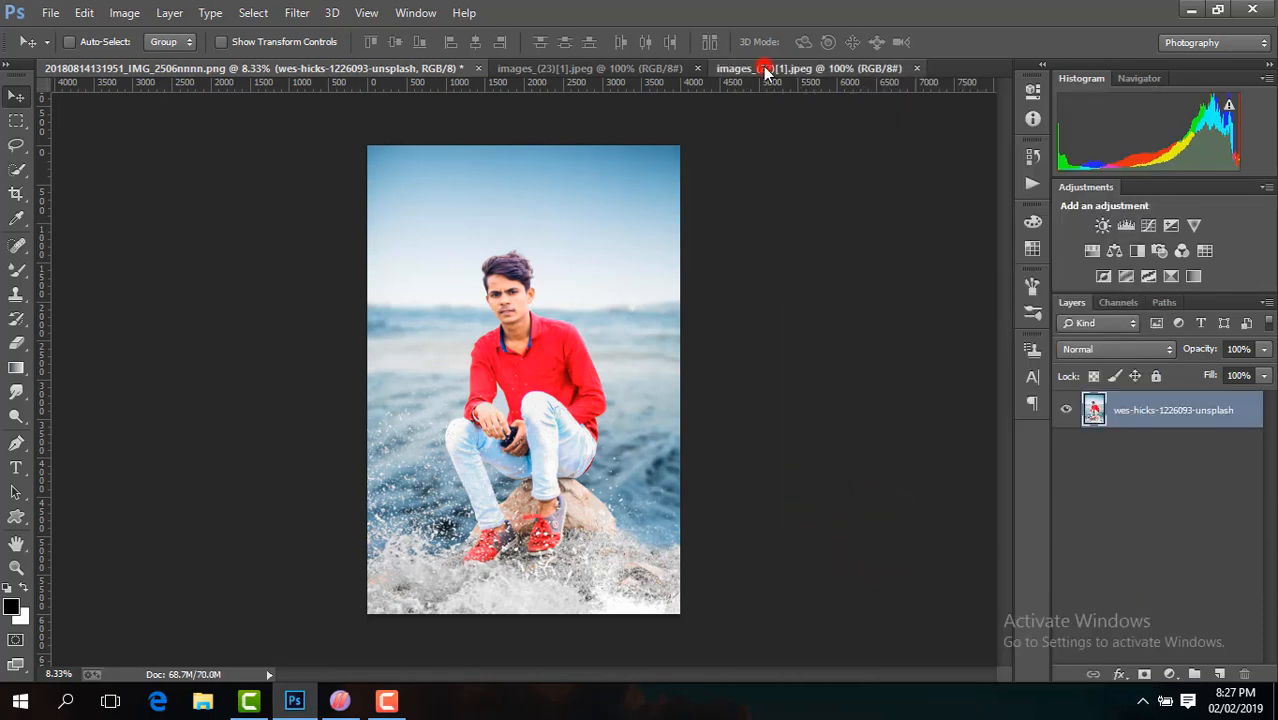
- Bring the splash from images_(22)[1].jpeg into the portrait document and enlarge it to most of the photo's width
left_click(763, 67)
left_click_drag(450, 322, 497, 255)
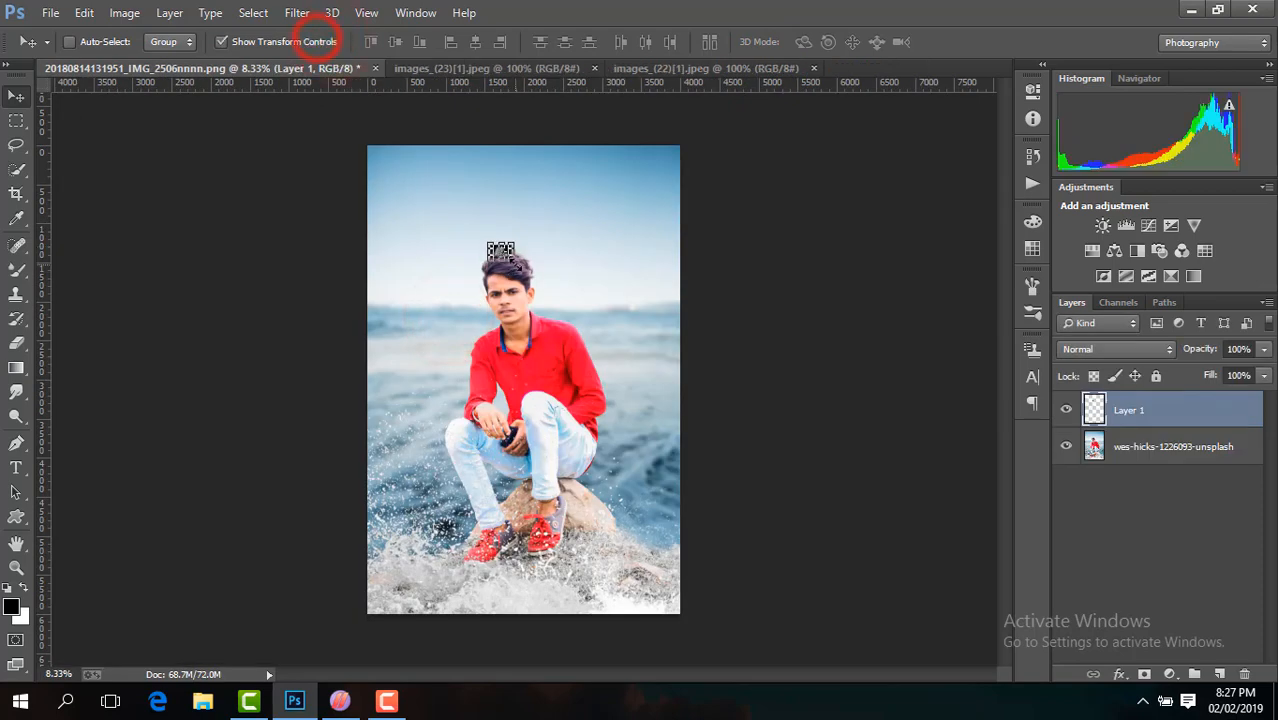
key("ctrl+t")
left_click_drag(512, 262, 622, 365)
key("Return")
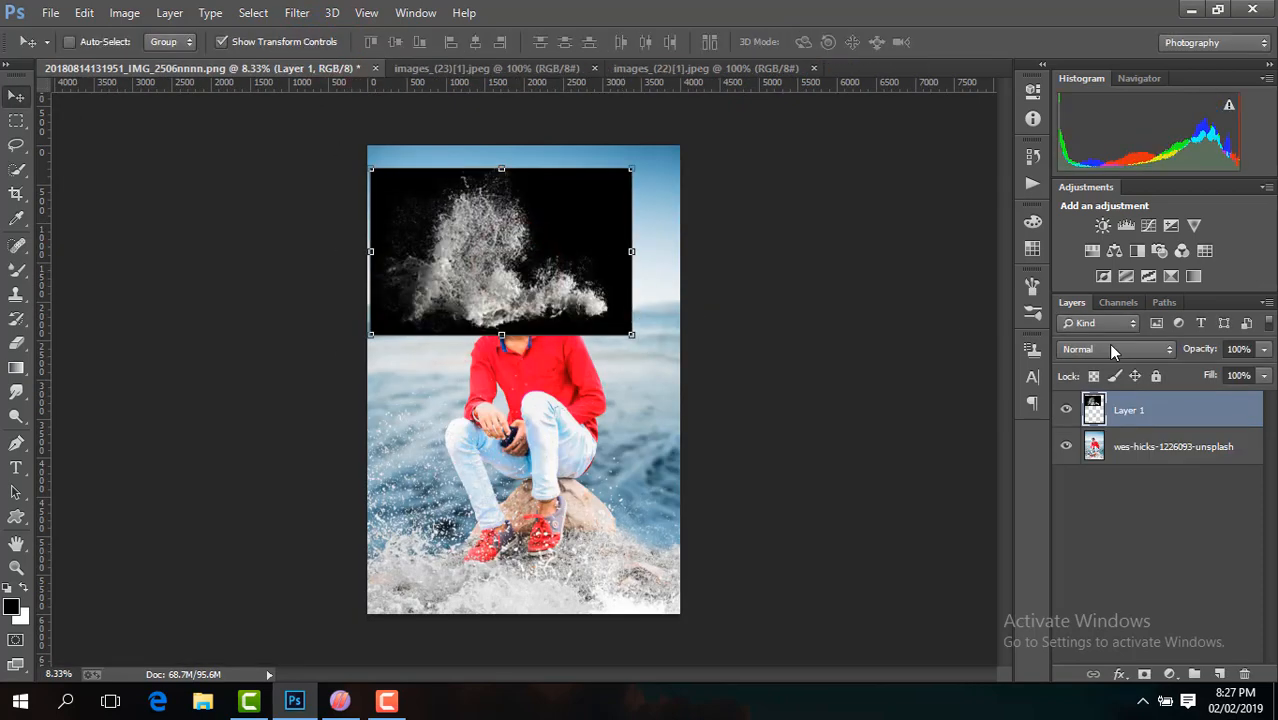
- Blend the new splash so its black background drops out, move it over the photo's lower-right area and merge it down
left_click(1117, 349)
left_click(1090, 163)
key("ctrl+plus")
left_click_drag(611, 277, 753, 607)
left_click_drag(1005, 392, 1016, 461)
left_click_drag(741, 346, 722, 503)
key("ctrl+e")
key("ctrl+minus")
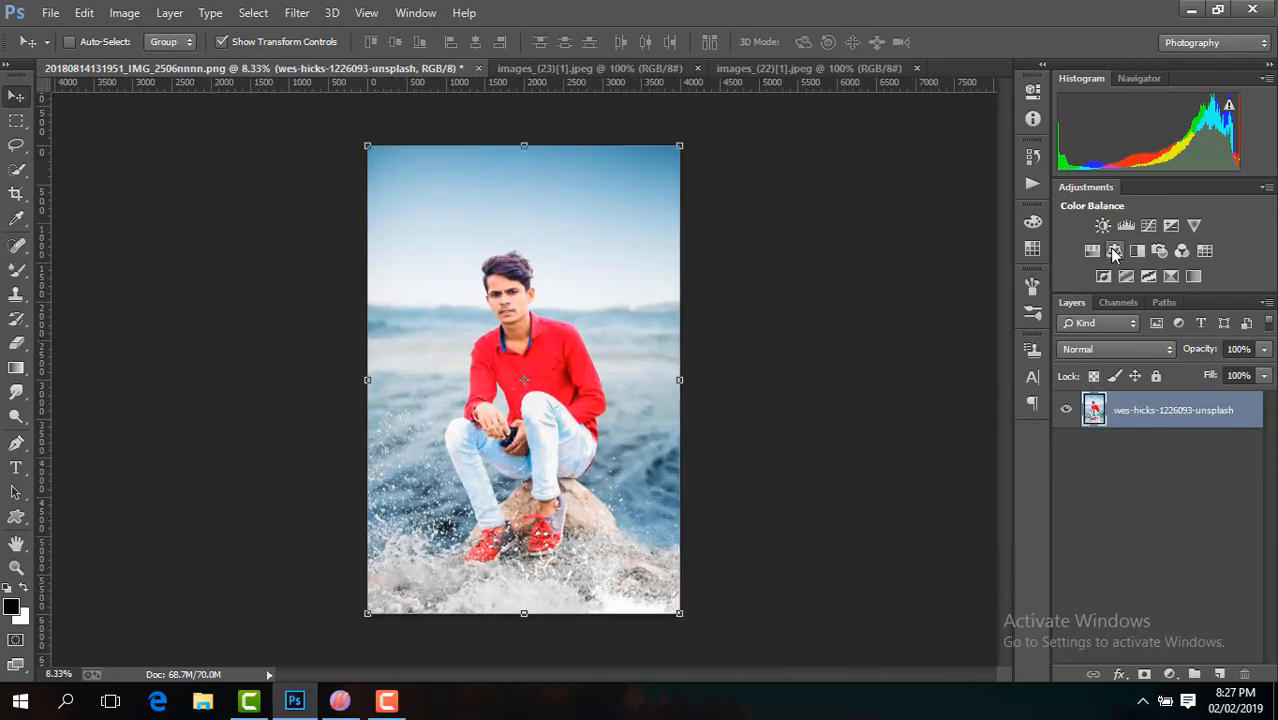
- Add a Color Balance adjustment with midtones Cyan–Red at -11 and compare the photo with it hidden and shown
left_click(1114, 251)
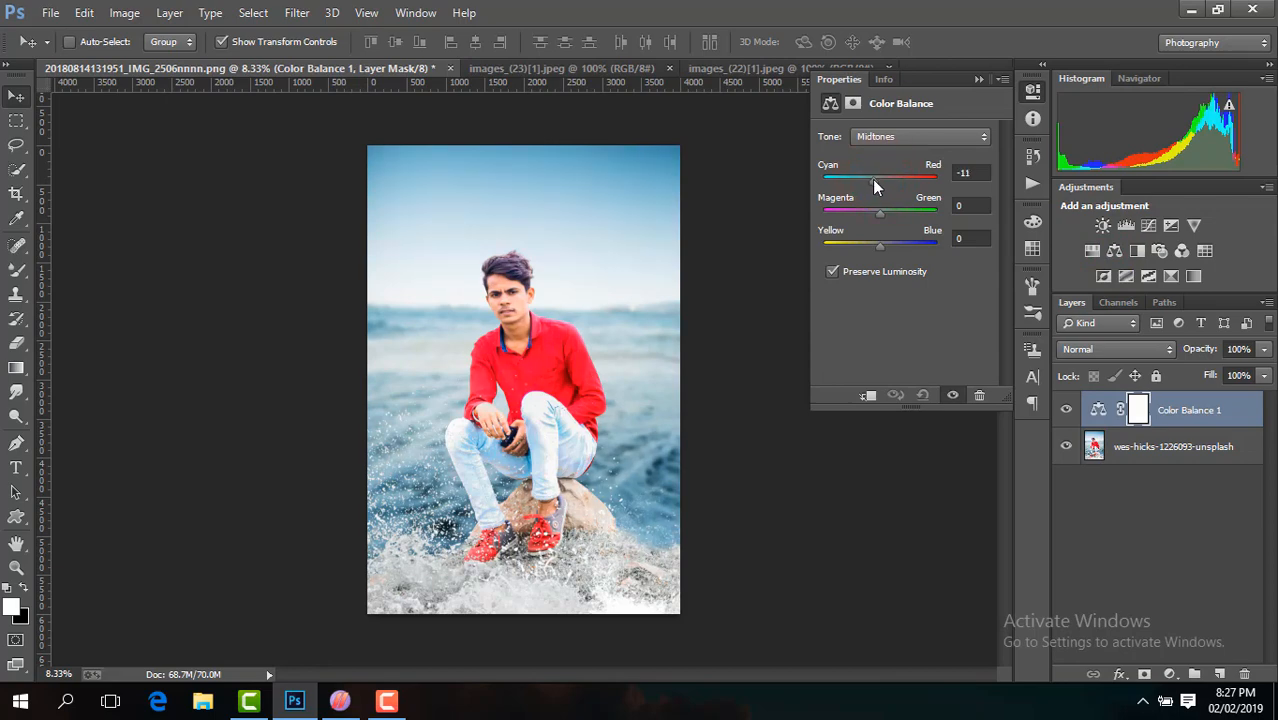
left_click(980, 79)
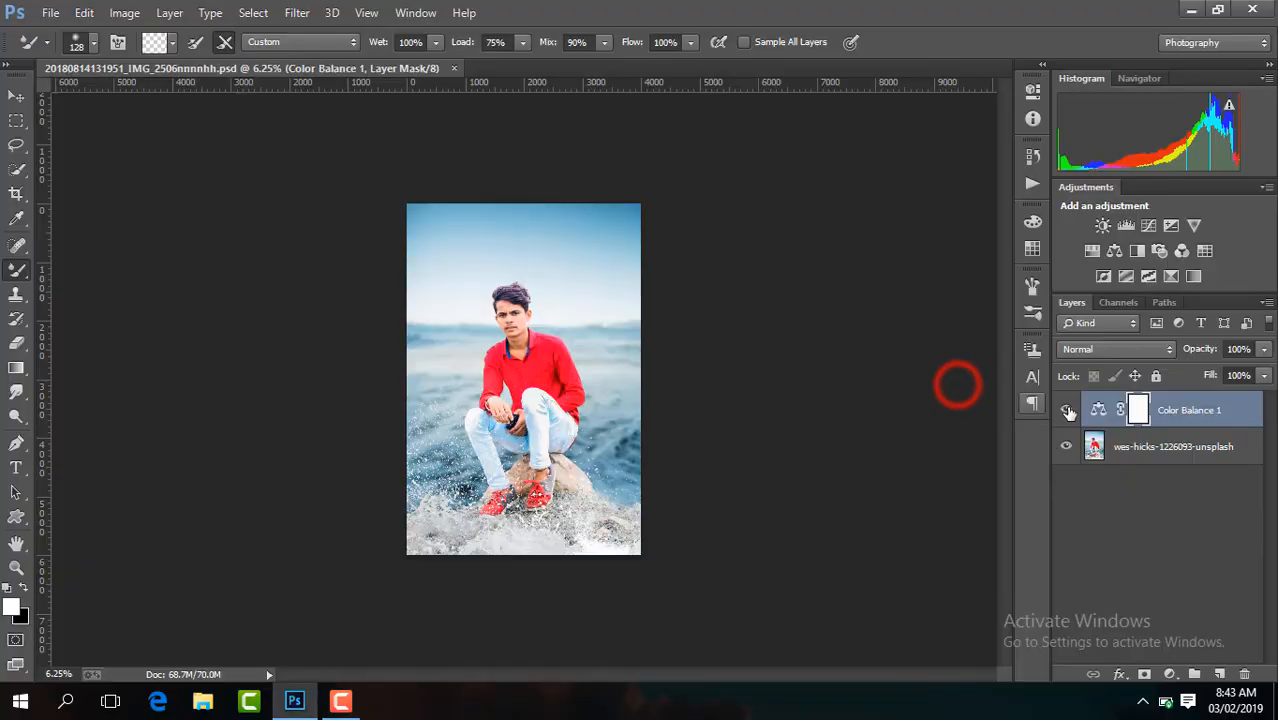
left_click(1066, 408)
left_click(1066, 408)
- Merge the visible layers, flatten the image and duplicate the background onto a new layer
right_click(1212, 420)
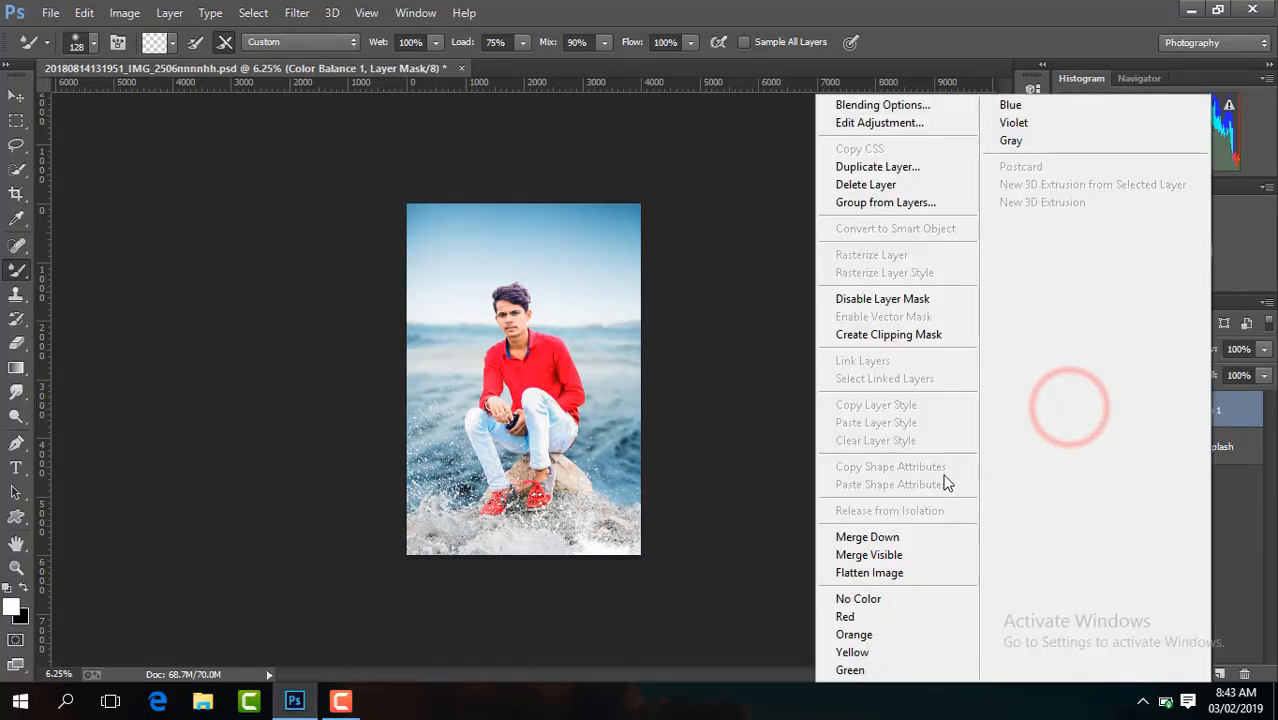
left_click(919, 555)
key("ctrl+j")
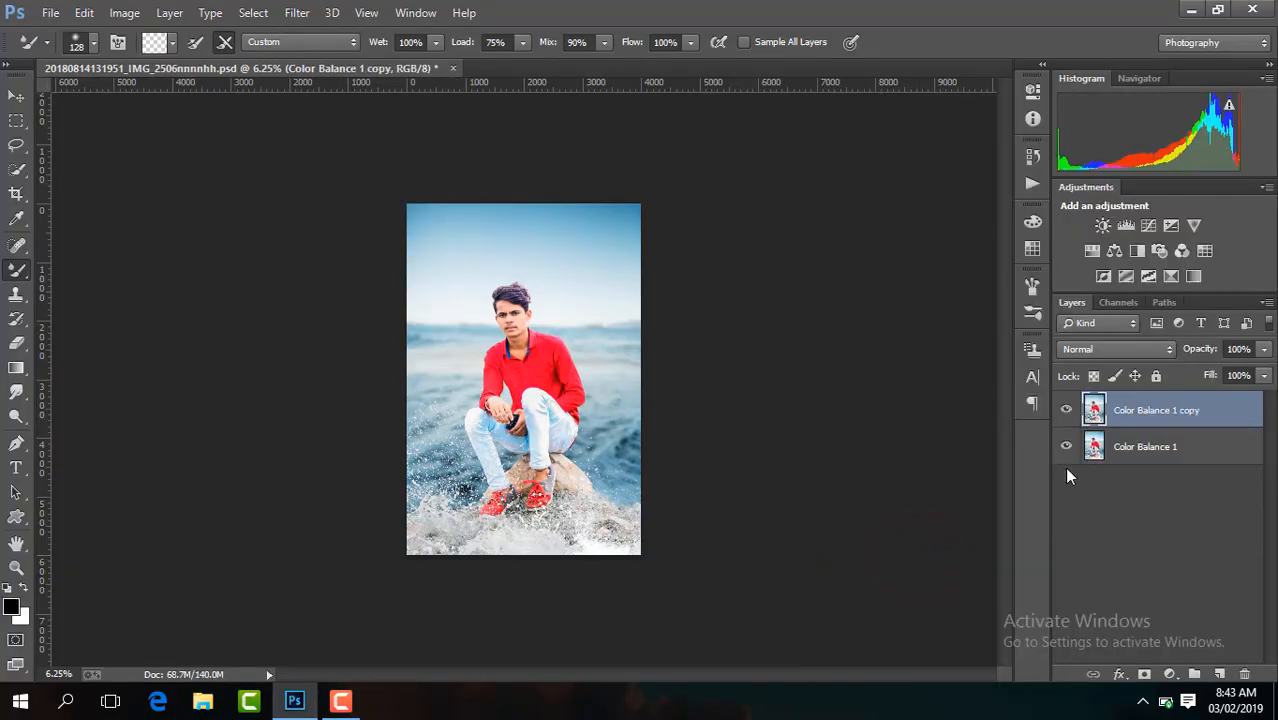
right_click(1160, 414)
left_click(862, 576)
key("ctrl+j")
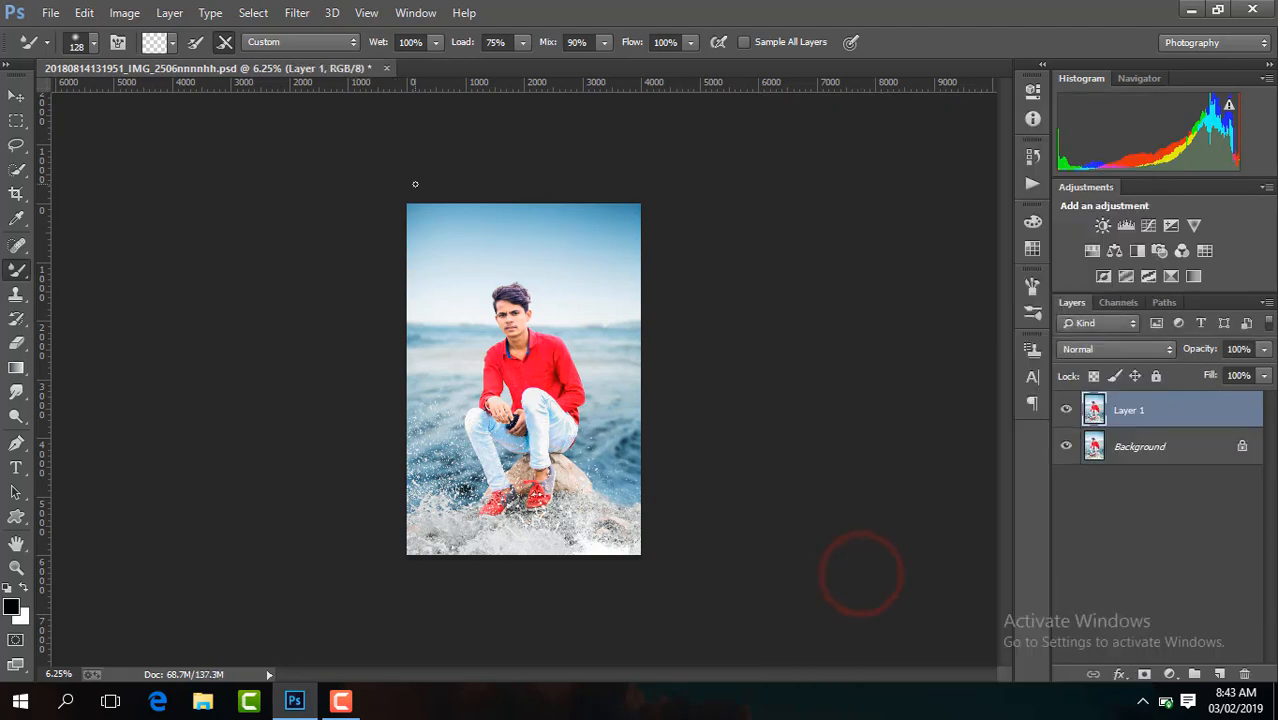
- Open the Camera Raw Filter on Layer 1 and set Temperature -6, Contrast +8, Shadows +19, Blacks -9, Clarity +8 and Vibrance +9
left_click(312, 12)
left_click(428, 128)
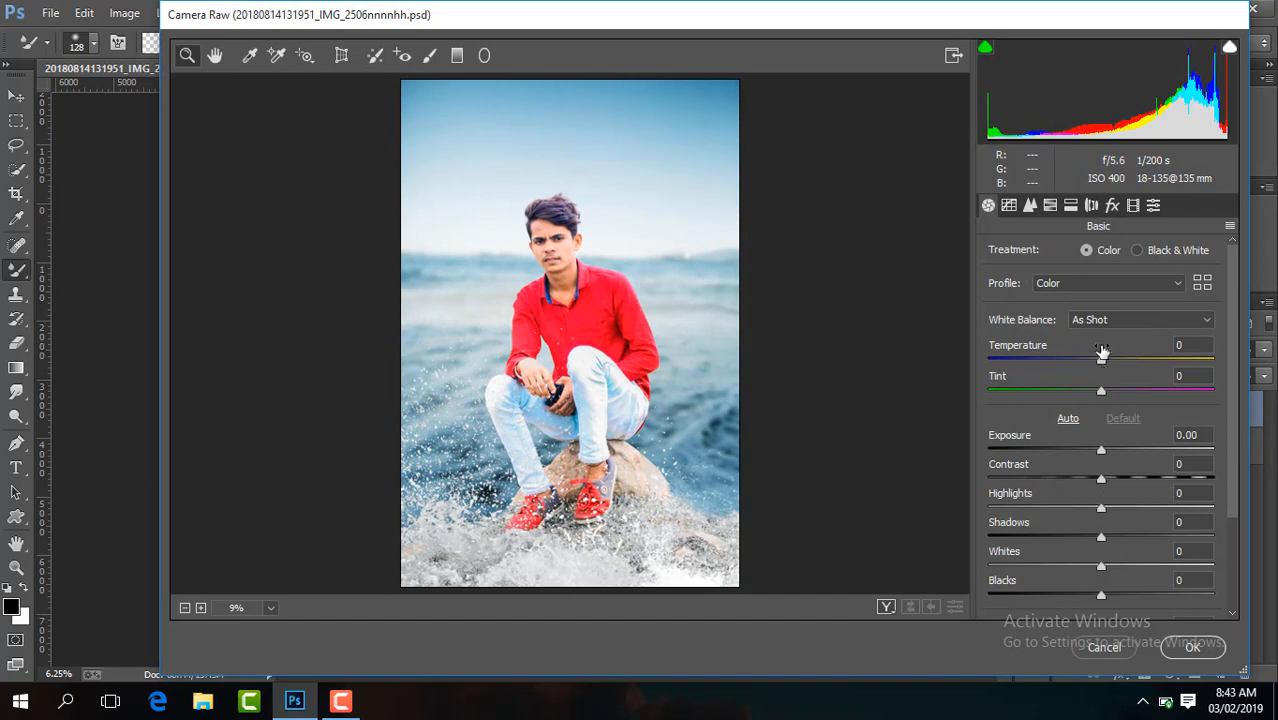
left_click_drag(1100, 360, 1095, 363)
left_click_drag(1104, 479, 1111, 484)
left_click_drag(1103, 539, 1125, 541)
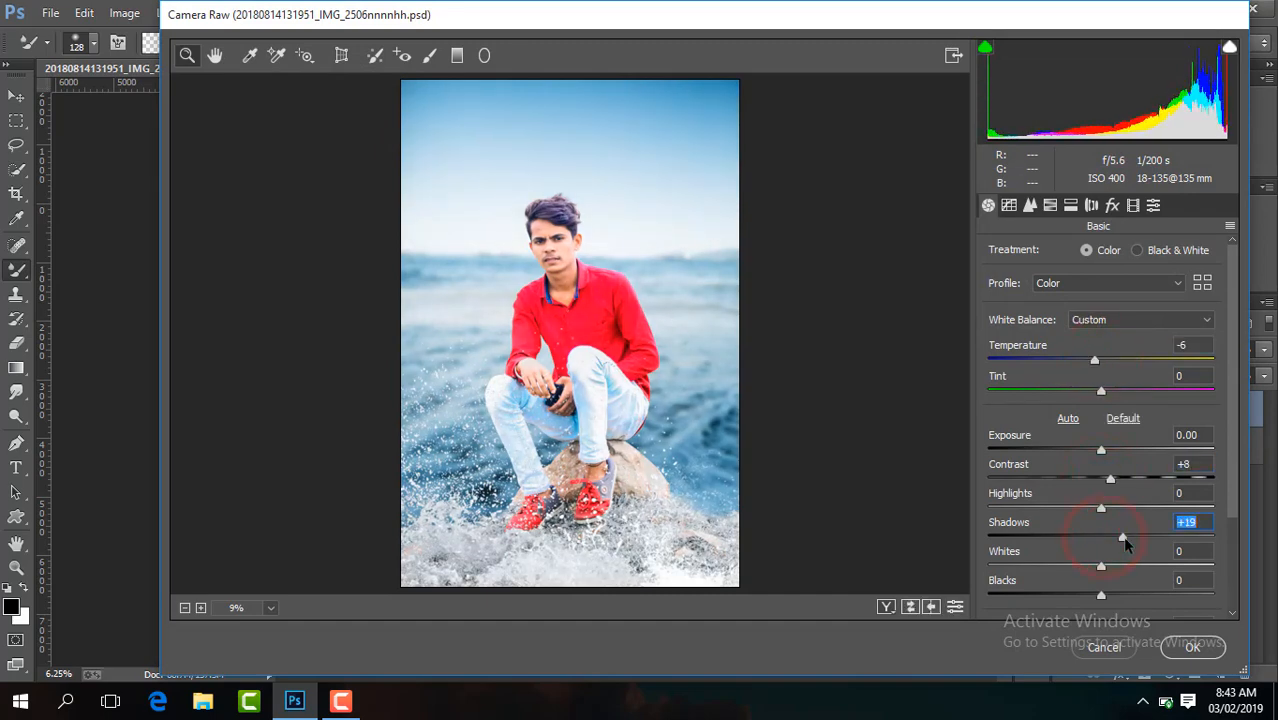
left_click_drag(1234, 516, 1230, 585)
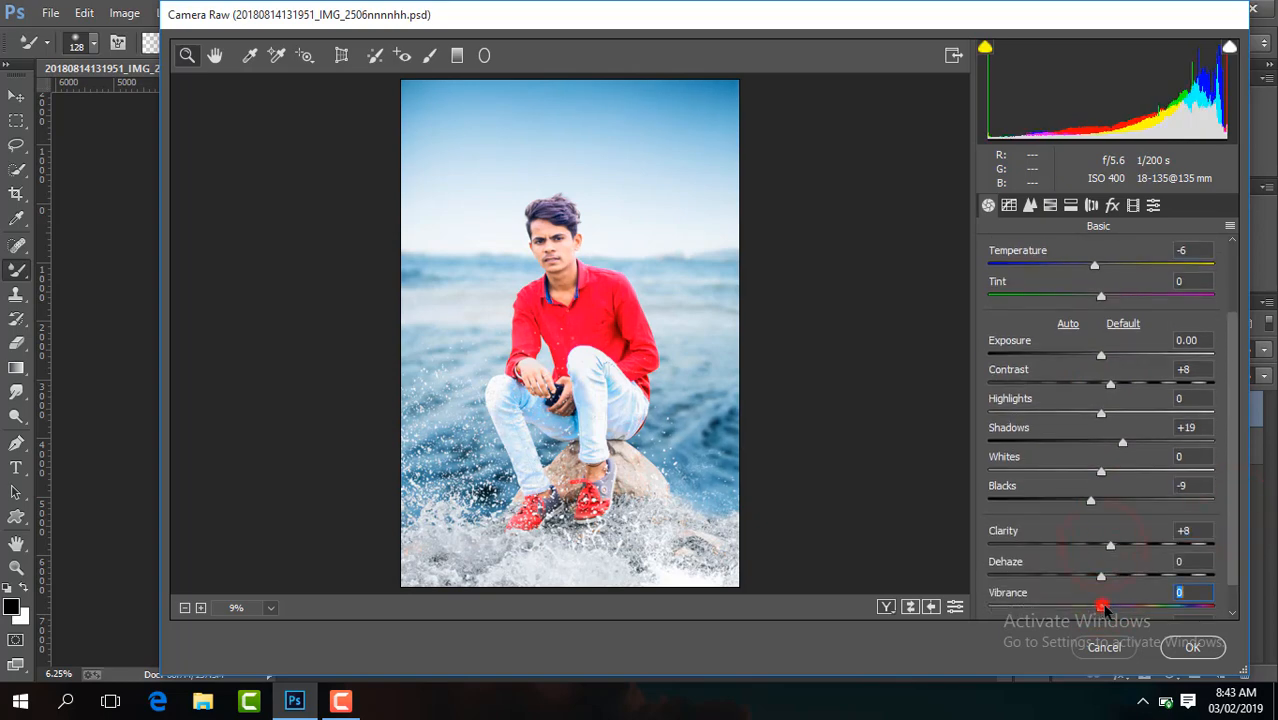
- Set the HSL saturation of Oranges to -2, Yellows and Greens to -100, and Blues to +23
left_click(1050, 206)
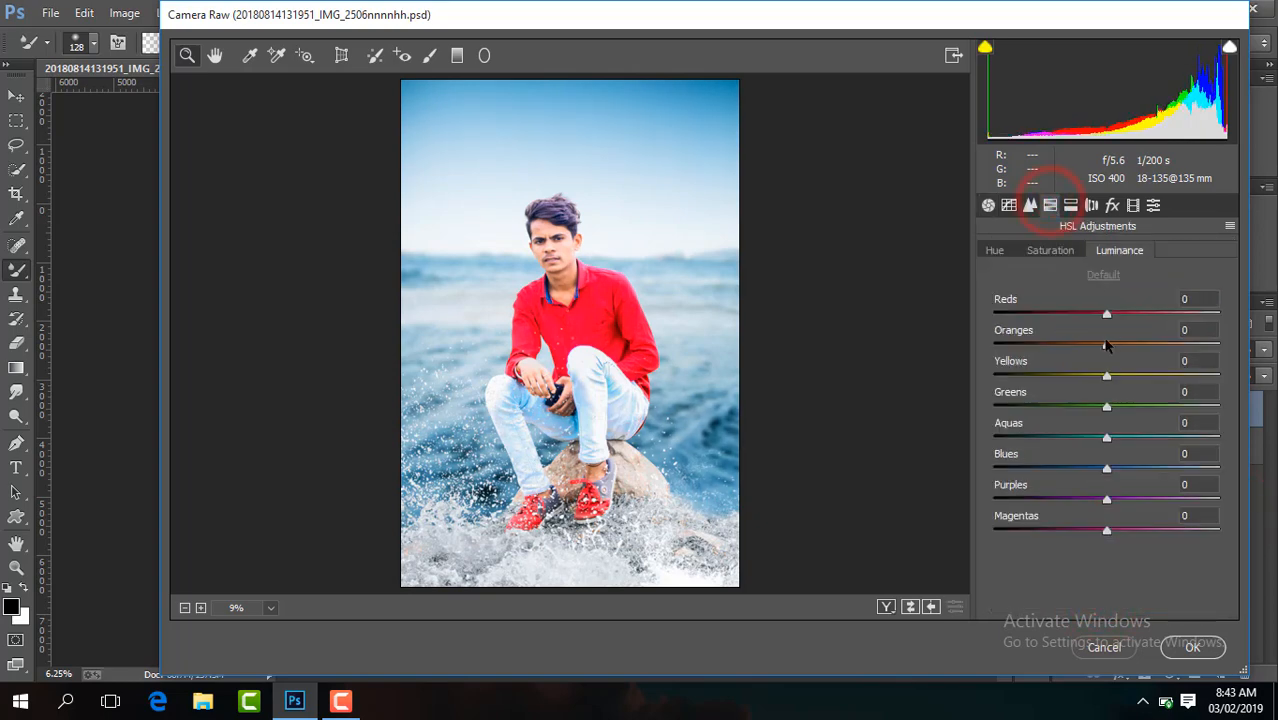
left_click(1050, 251)
left_click(1104, 346)
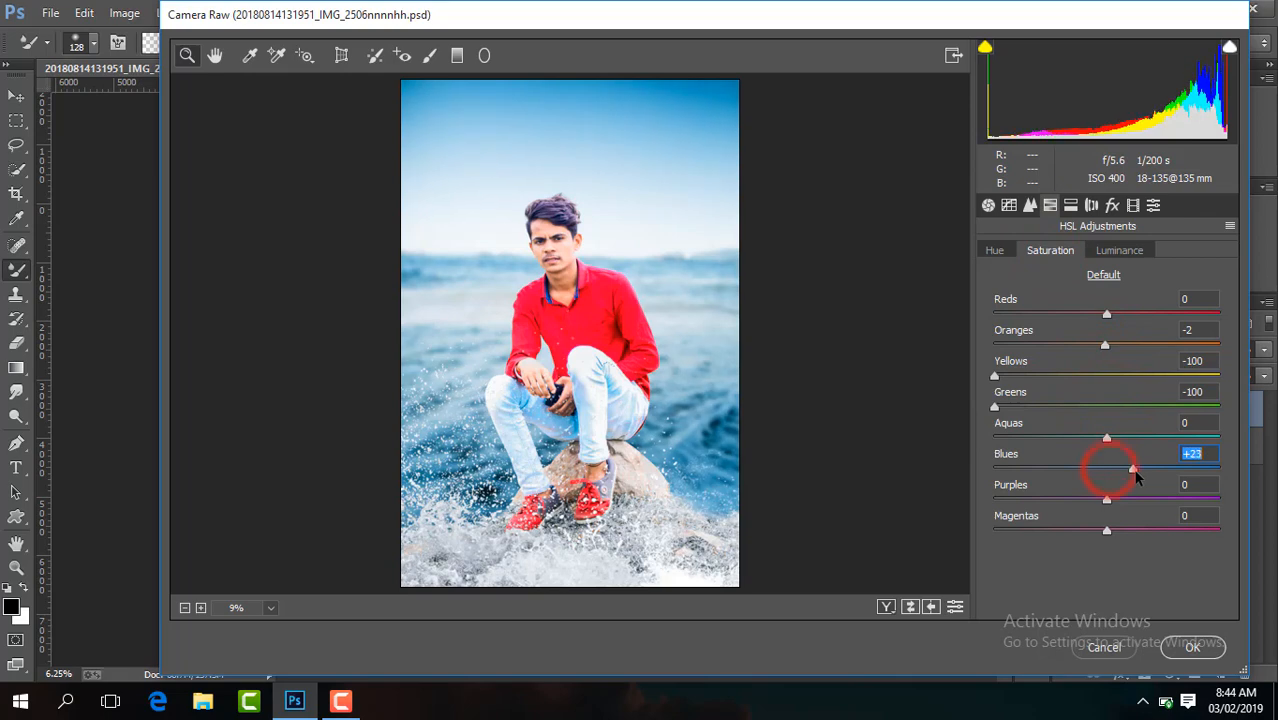
- Set Temperature to -5, add a slight dark post-crop vignette and apply the filter
left_click(988, 206)
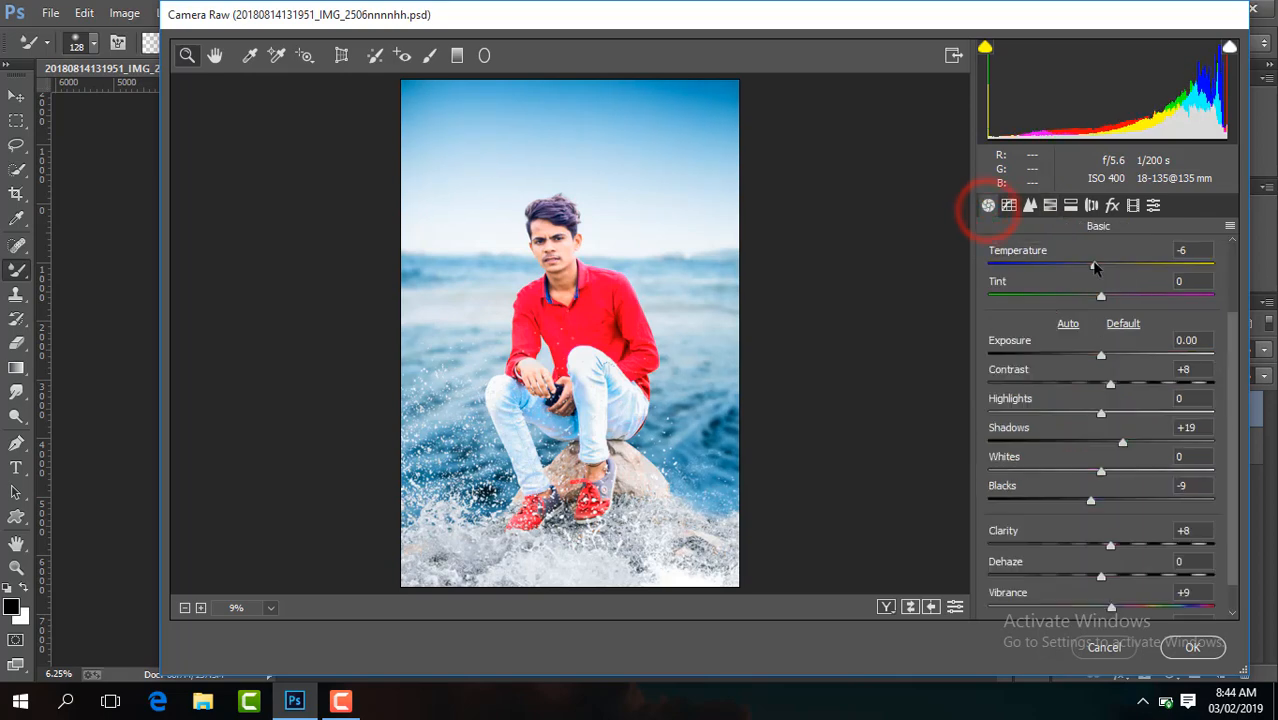
left_click_drag(1100, 265, 1096, 268)
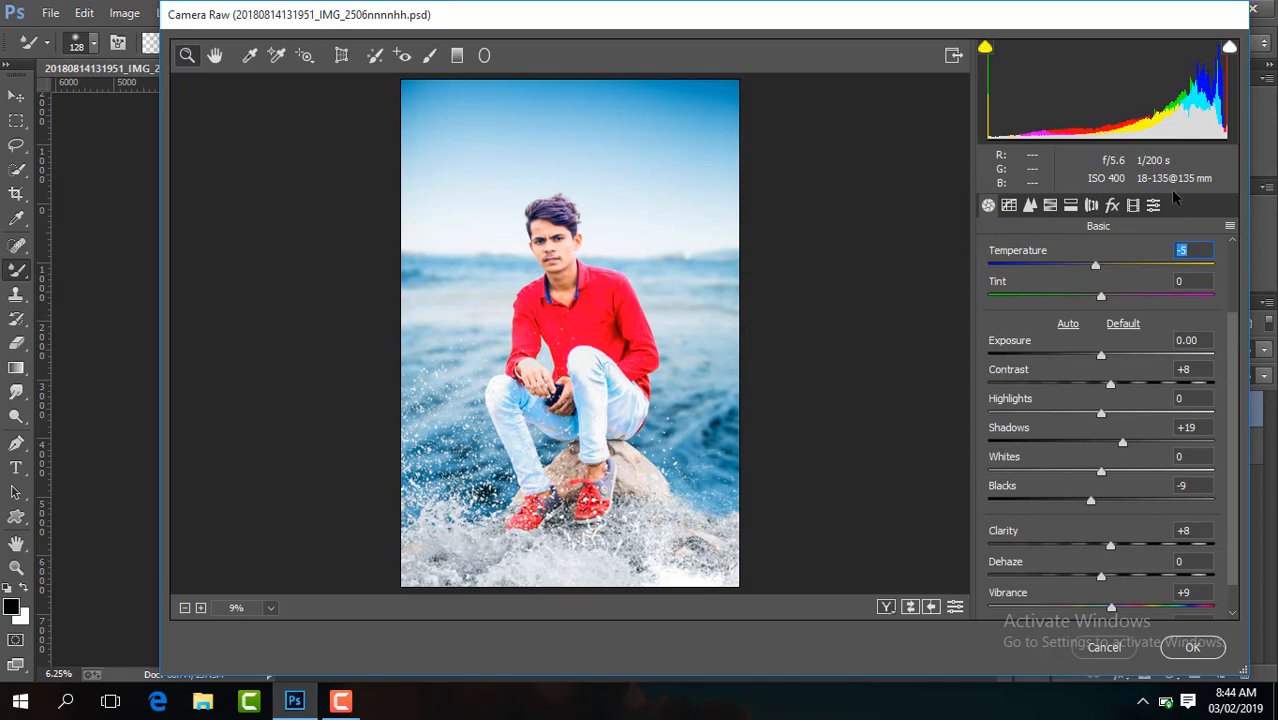
left_click(1114, 208)
left_click_drag(1106, 452, 1086, 450)
left_click(1196, 648)
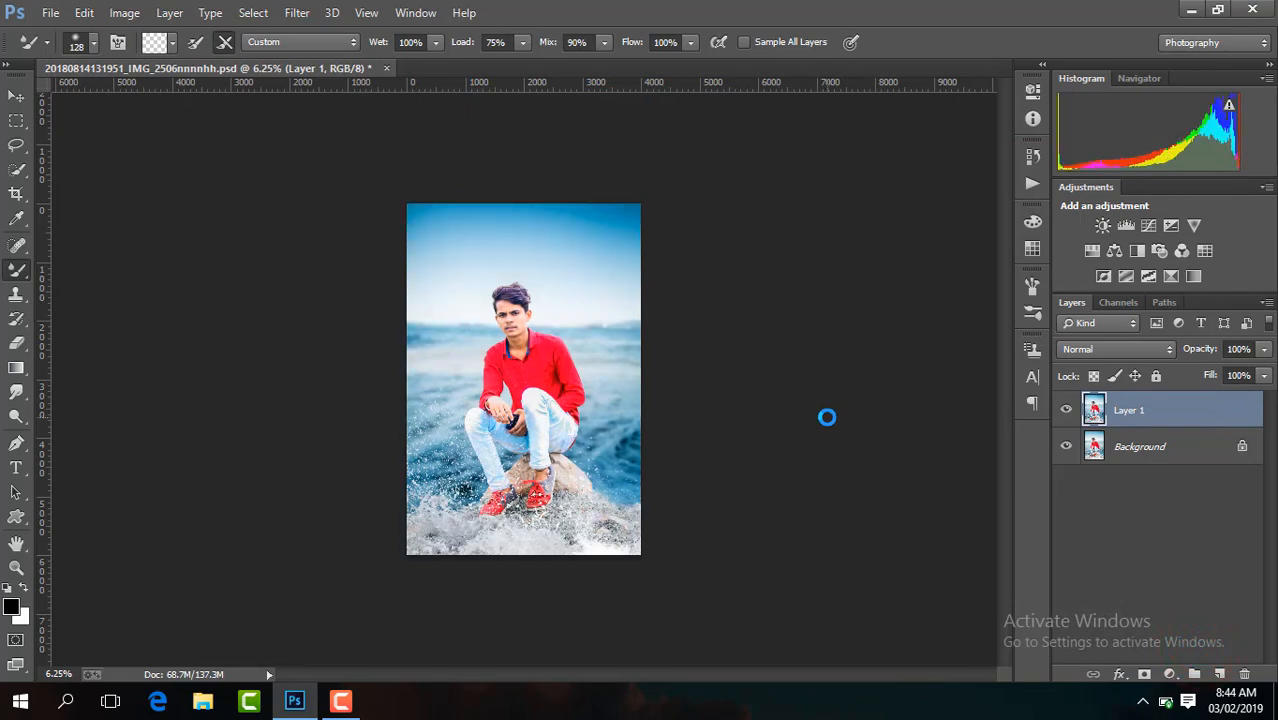
- Toggle Layer 1's visibility to compare the graded image with the original
left_click(1066, 410)
left_click(1066, 410)
key("ctrl+plus")
key("ctrl+plus")
key("ctrl+plus")
key("ctrl+plus")
key("ctrl+plus")
key("ctrl+plus")
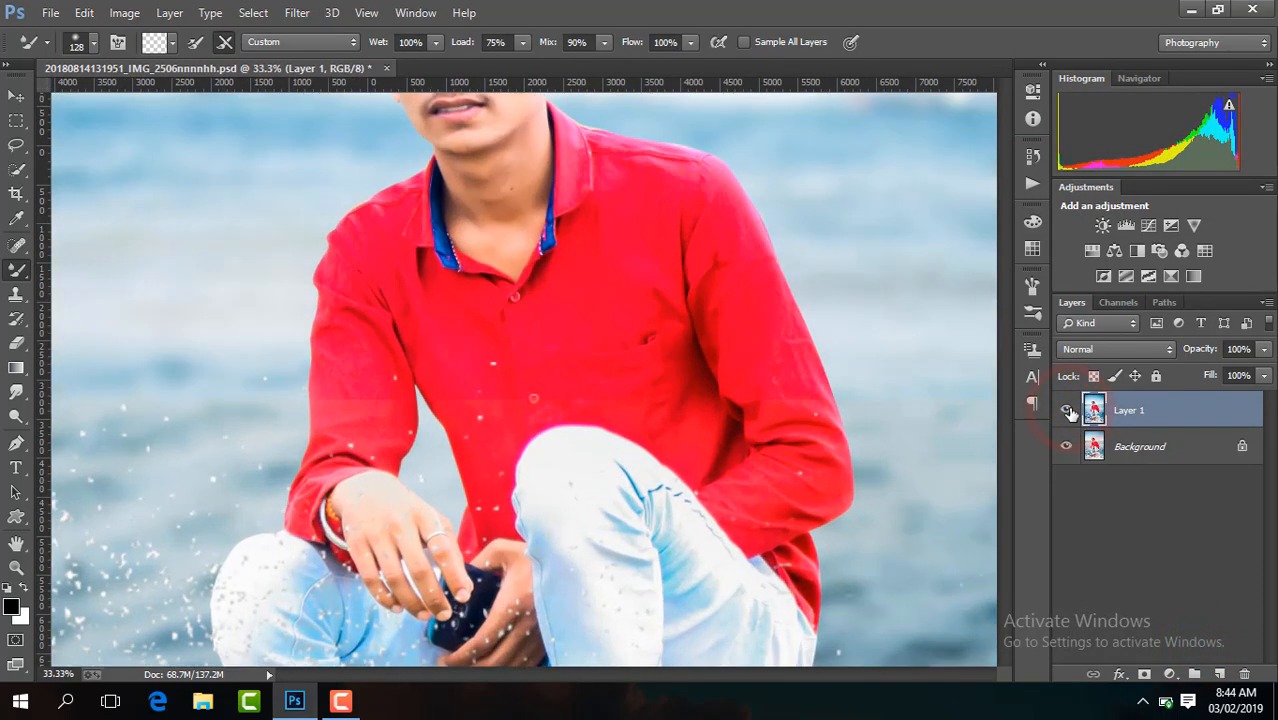
right_click(1148, 425)
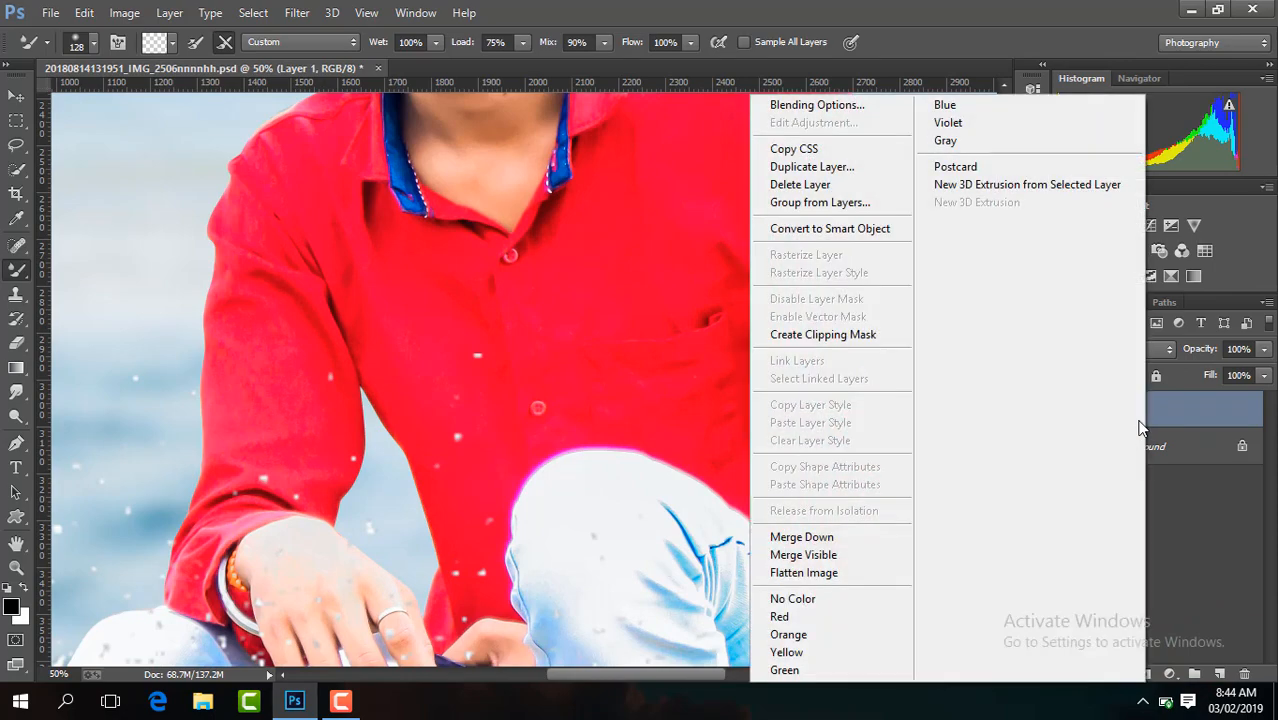
left_click(903, 553)
key("ctrl+z")
- Set Layer 1's opacity to 80%
key("ctrl+plus")
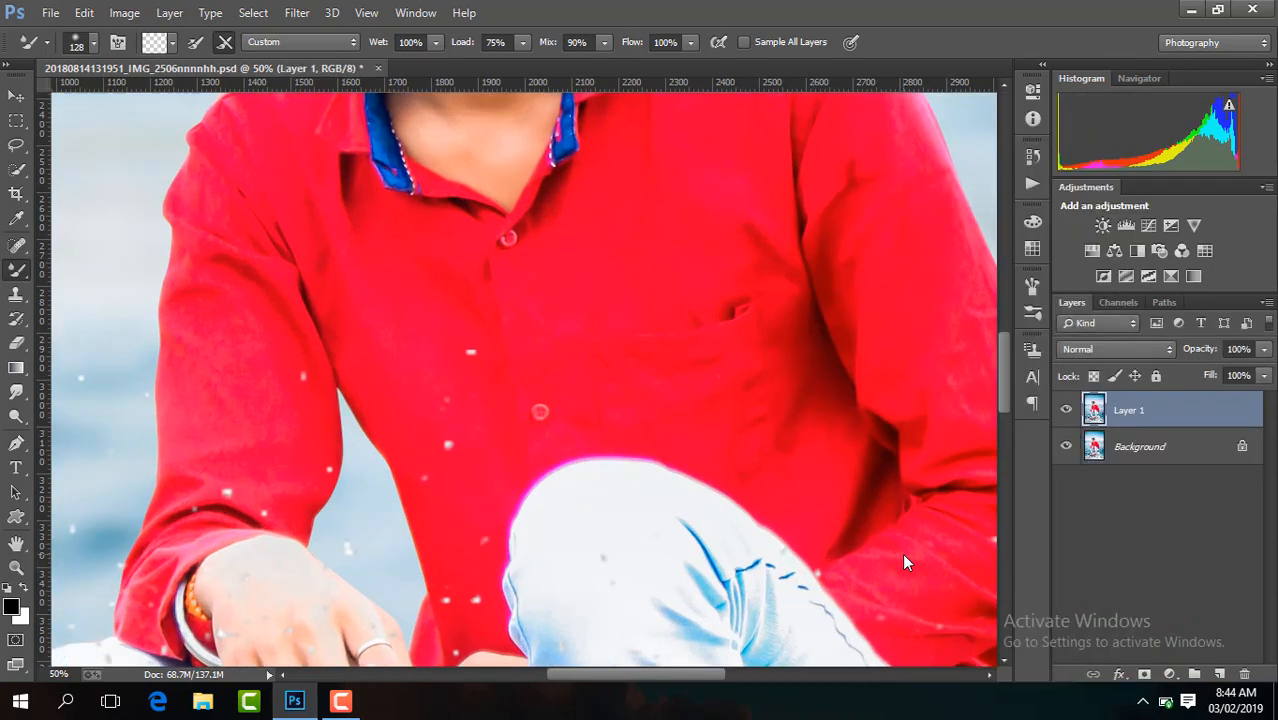
left_click_drag(1007, 366, 1001, 315)
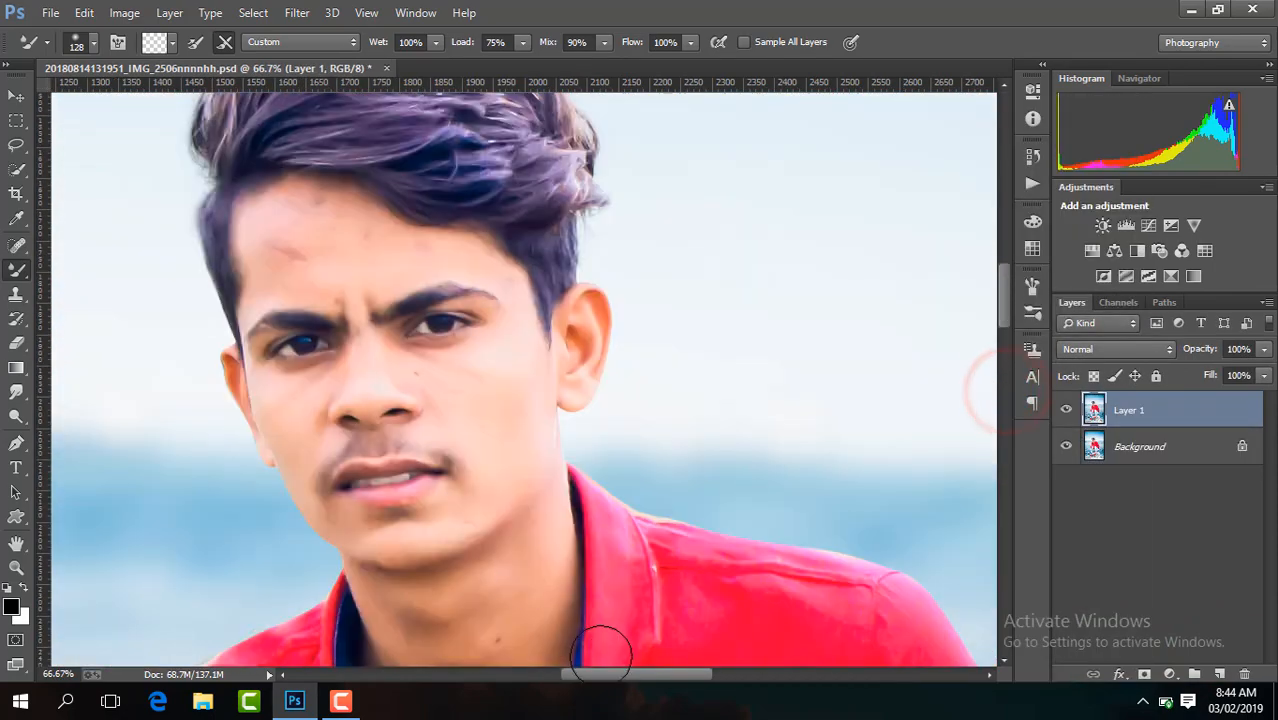
left_click_drag(611, 672, 569, 672)
key("ctrl+plus")
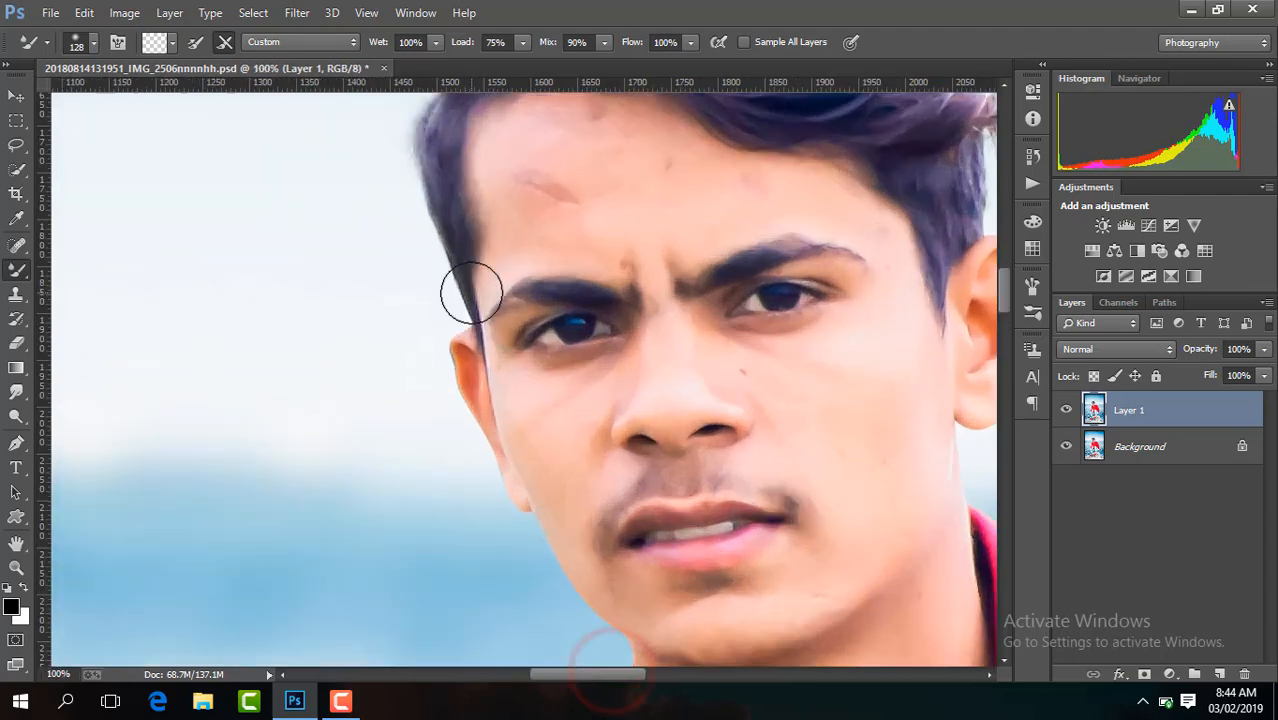
left_click(1240, 348)
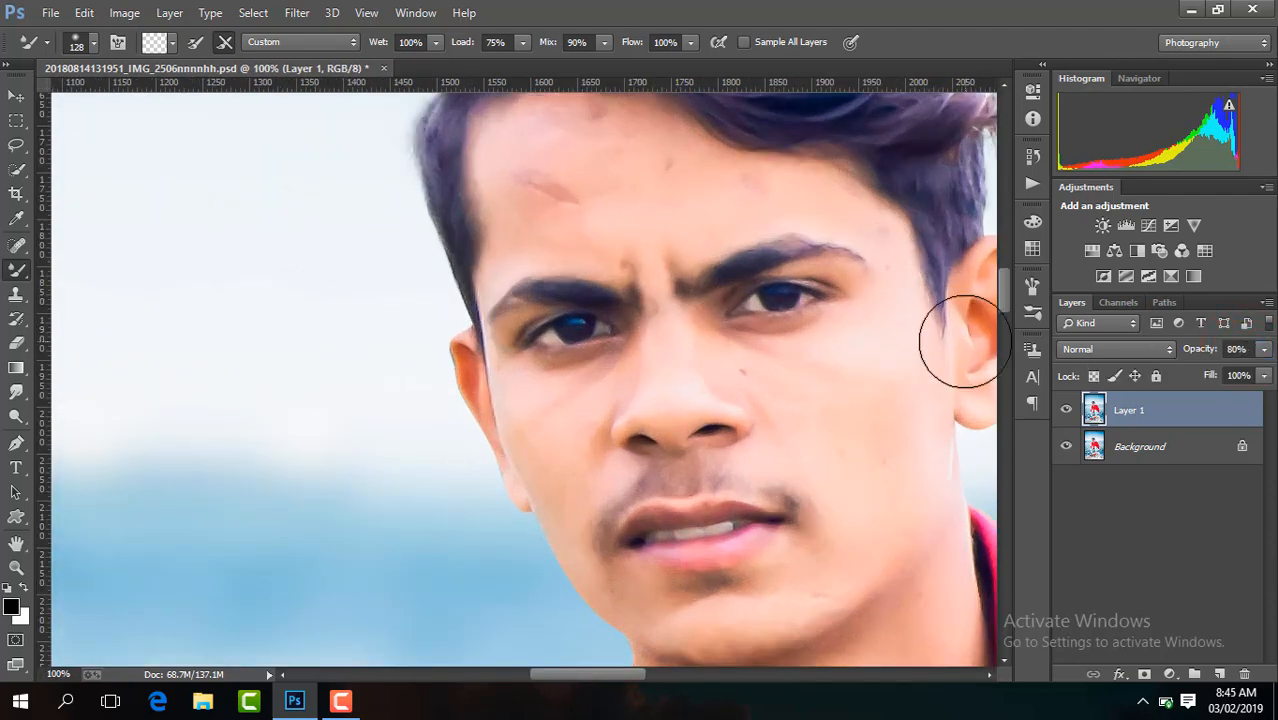
- Smooth the forehead skin and its blemishes with the Mixer Brush at 128 px, reducing the brush to 71 px for the remaining areas
left_click_drag(1006, 307, 1007, 297)
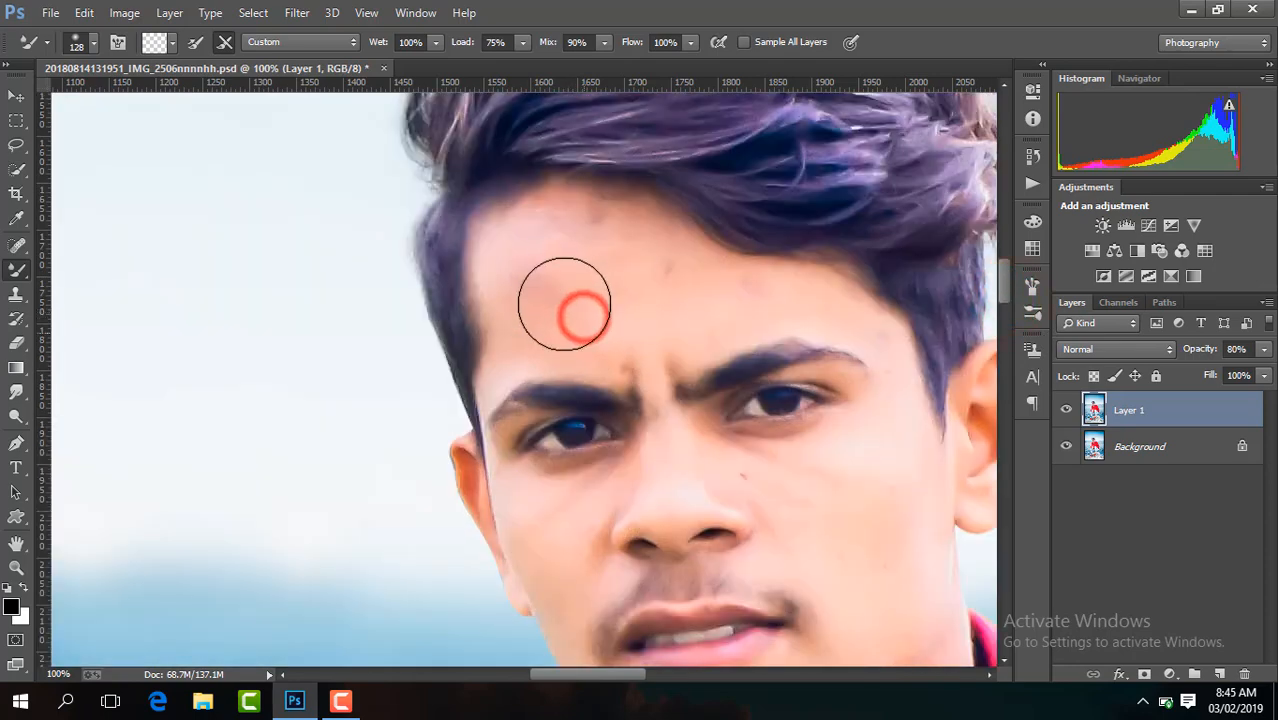
mouse_move(564, 304)
left_mouse_down()
mouse_move(641, 328)
mouse_move(625, 293)
mouse_move(685, 307)
mouse_move(582, 233)
mouse_move(624, 245)
mouse_move(544, 252)
mouse_move(541, 321)
mouse_move(661, 323)
mouse_move(688, 290)
left_mouse_up()
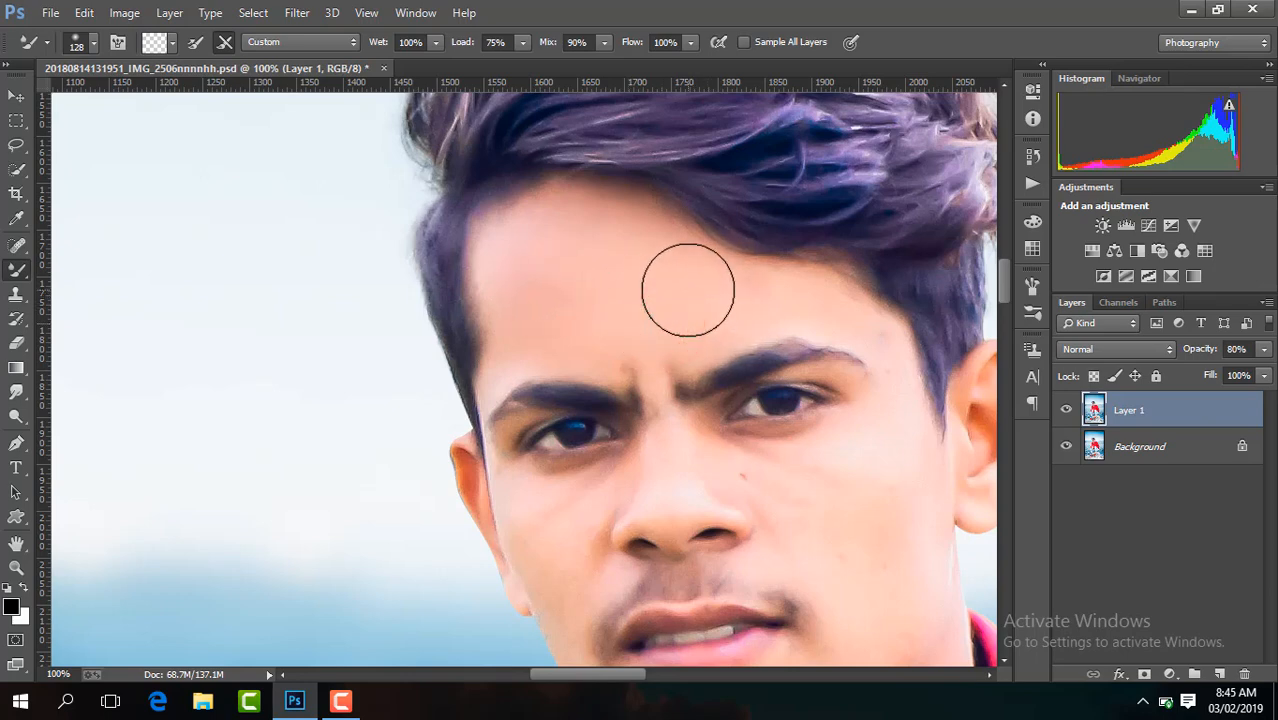
left_click(87, 47)
left_click(140, 100)
left_click(680, 265)
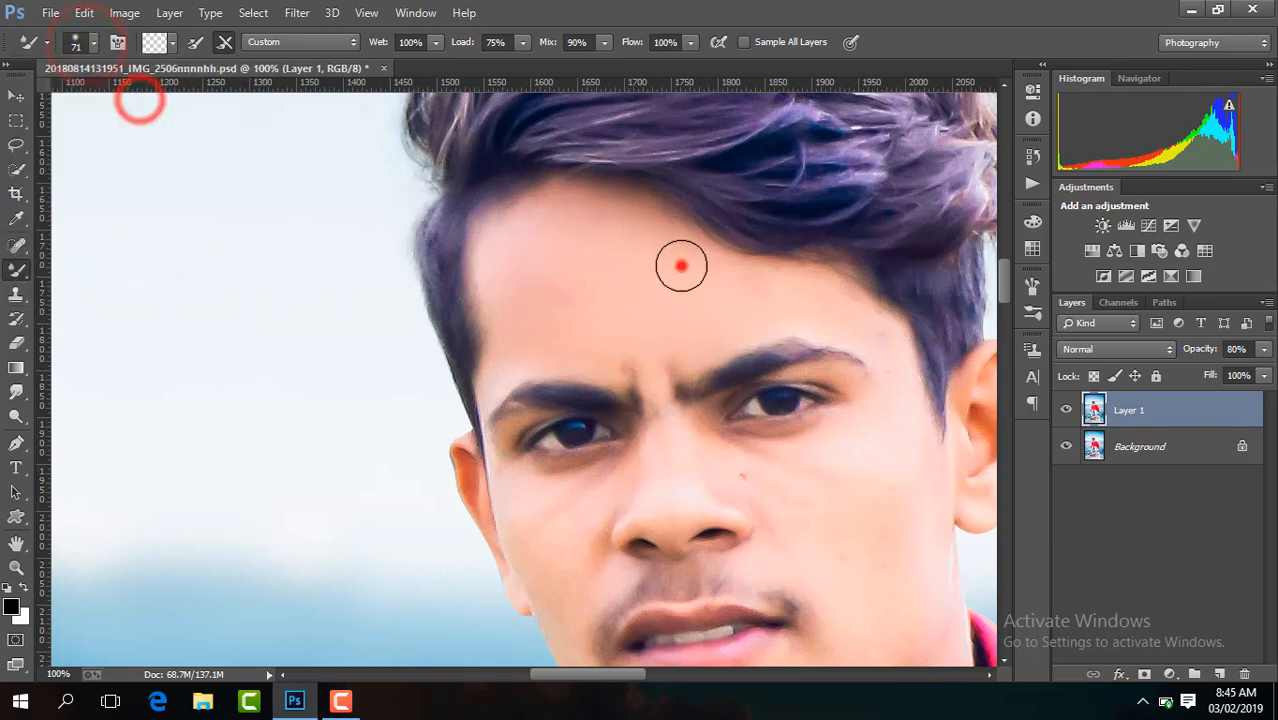
left_click(810, 320)
left_click(808, 310)
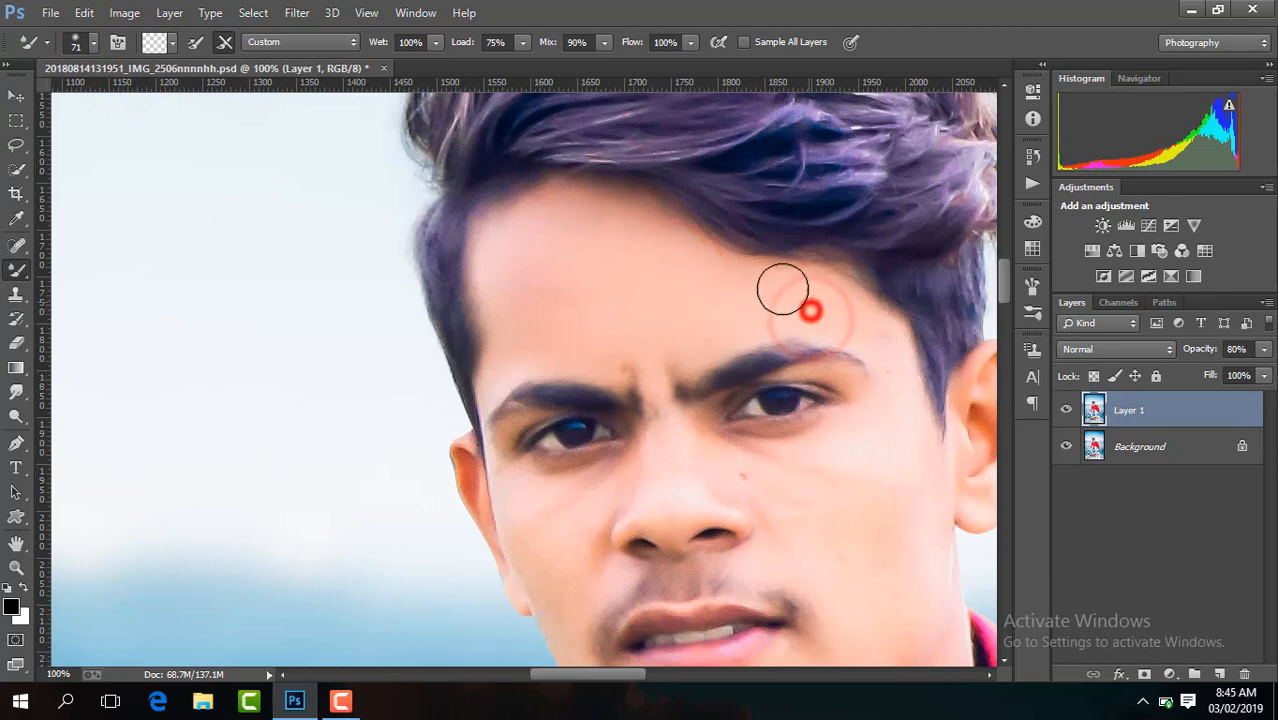
left_click(730, 328)
left_click(593, 348)
left_click(514, 337)
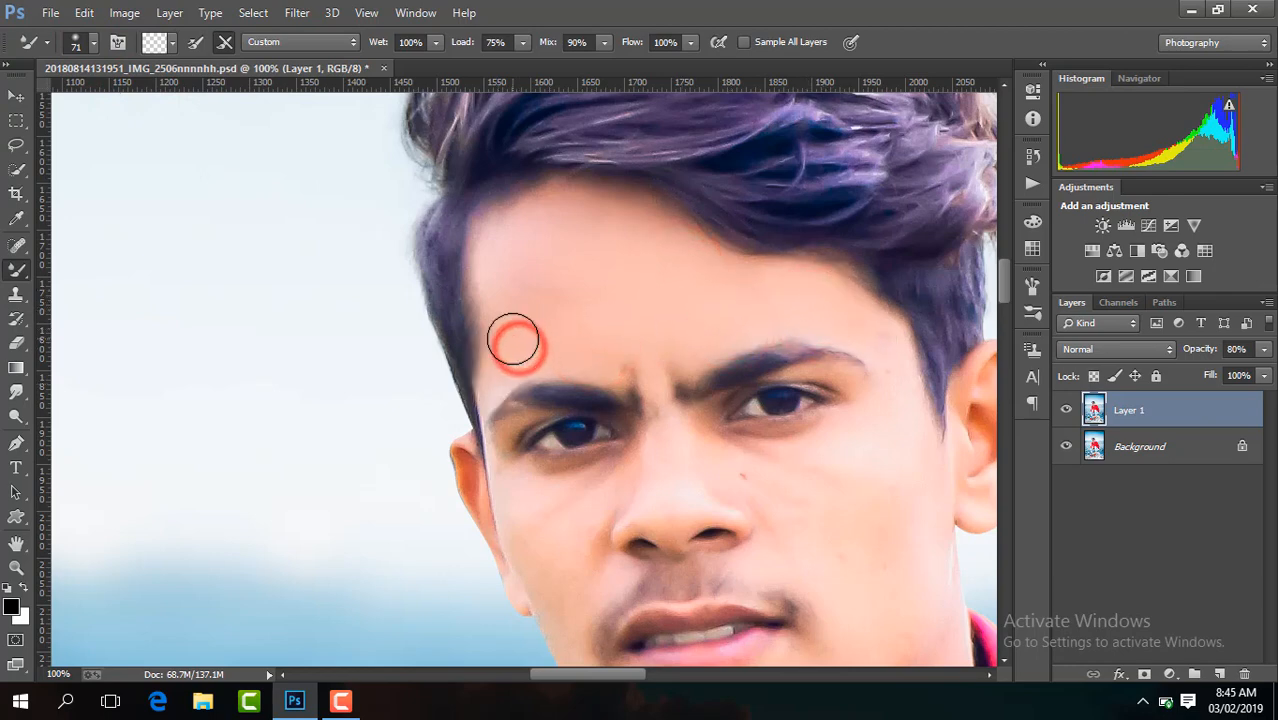
left_click(496, 272)
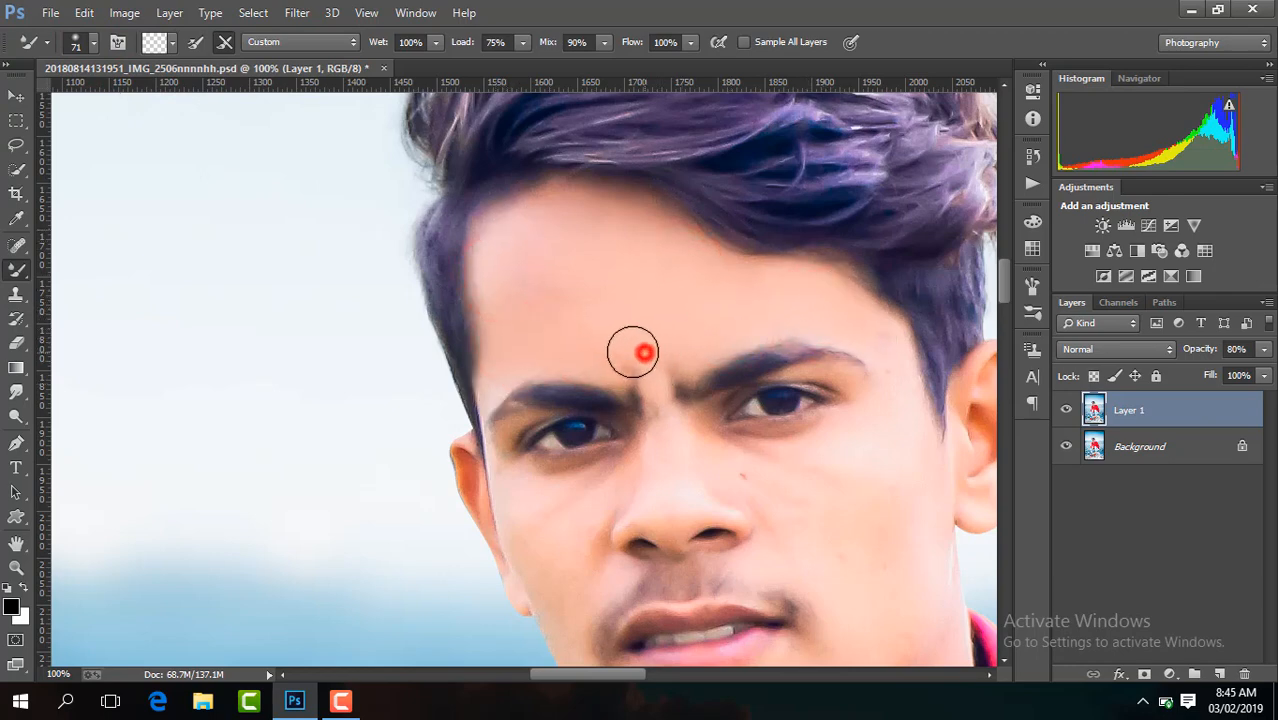
- Set the Mixer Brush to 76 px and smooth the cheek between the blue-tinted eye, the nose and the jaw edge
left_click_drag(1004, 280, 1004, 306)
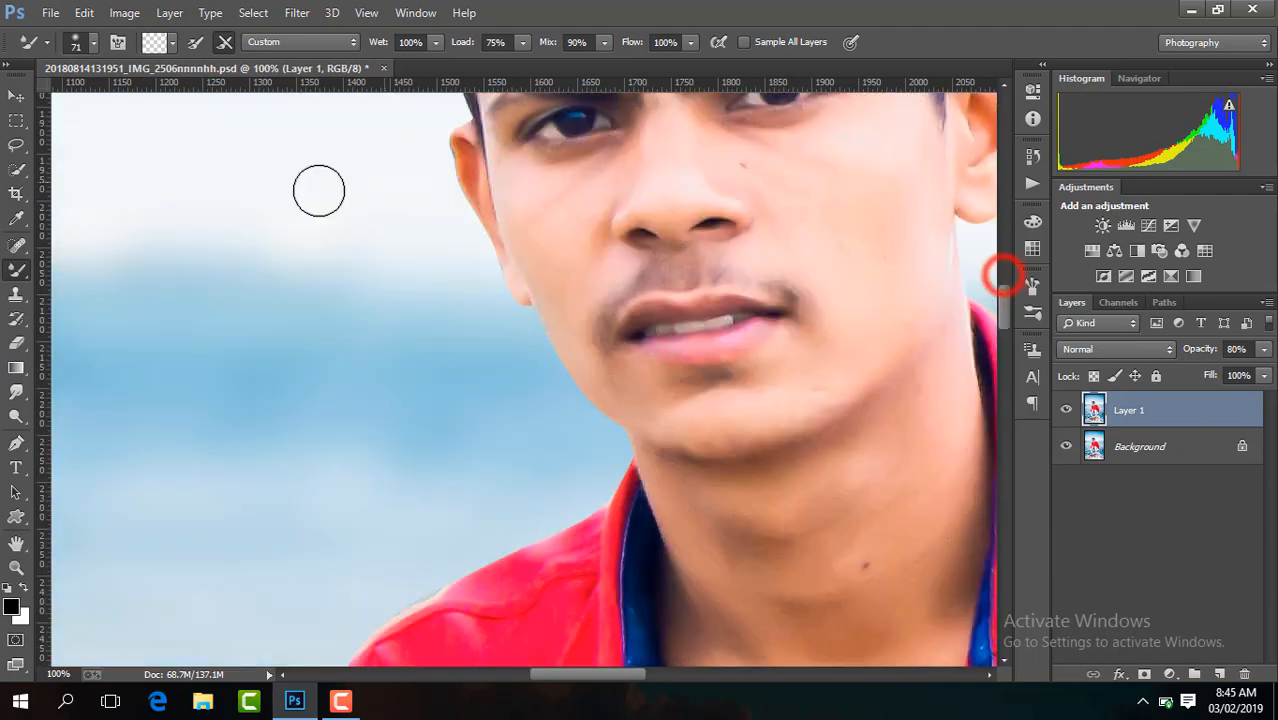
left_click(93, 42)
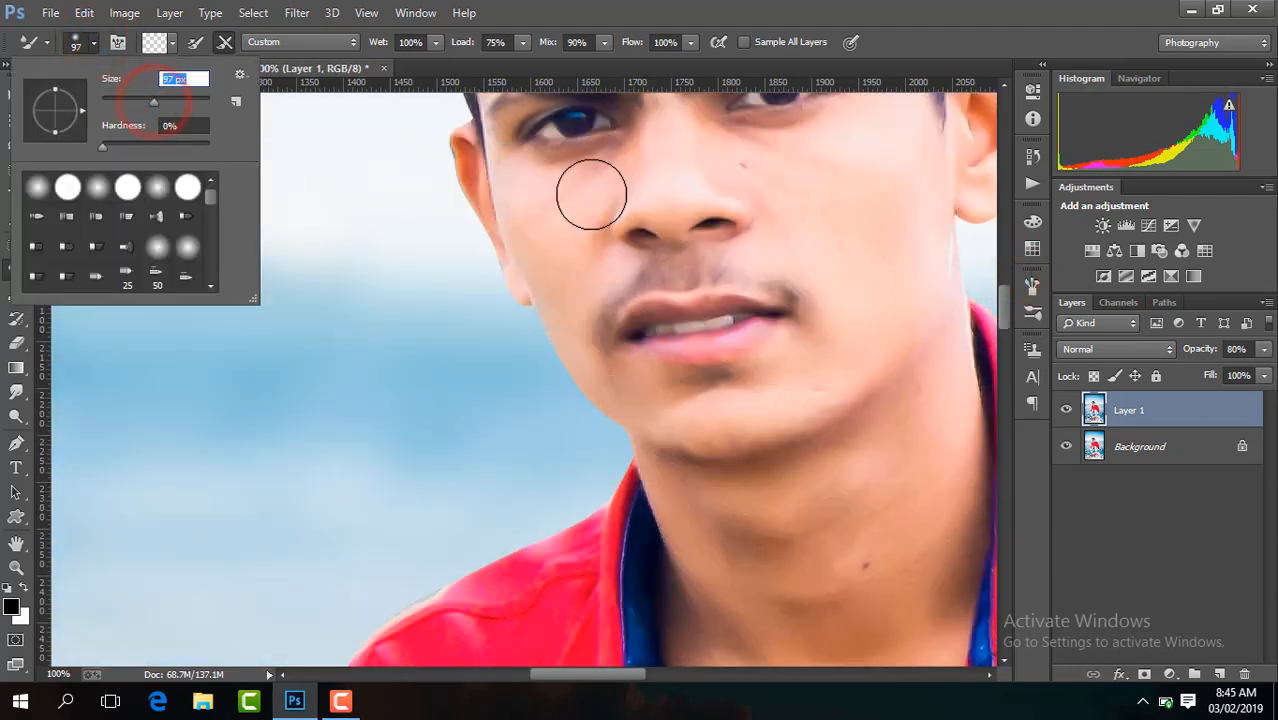
key("ctrl+plus")
left_click_drag(1006, 306, 1006, 293)
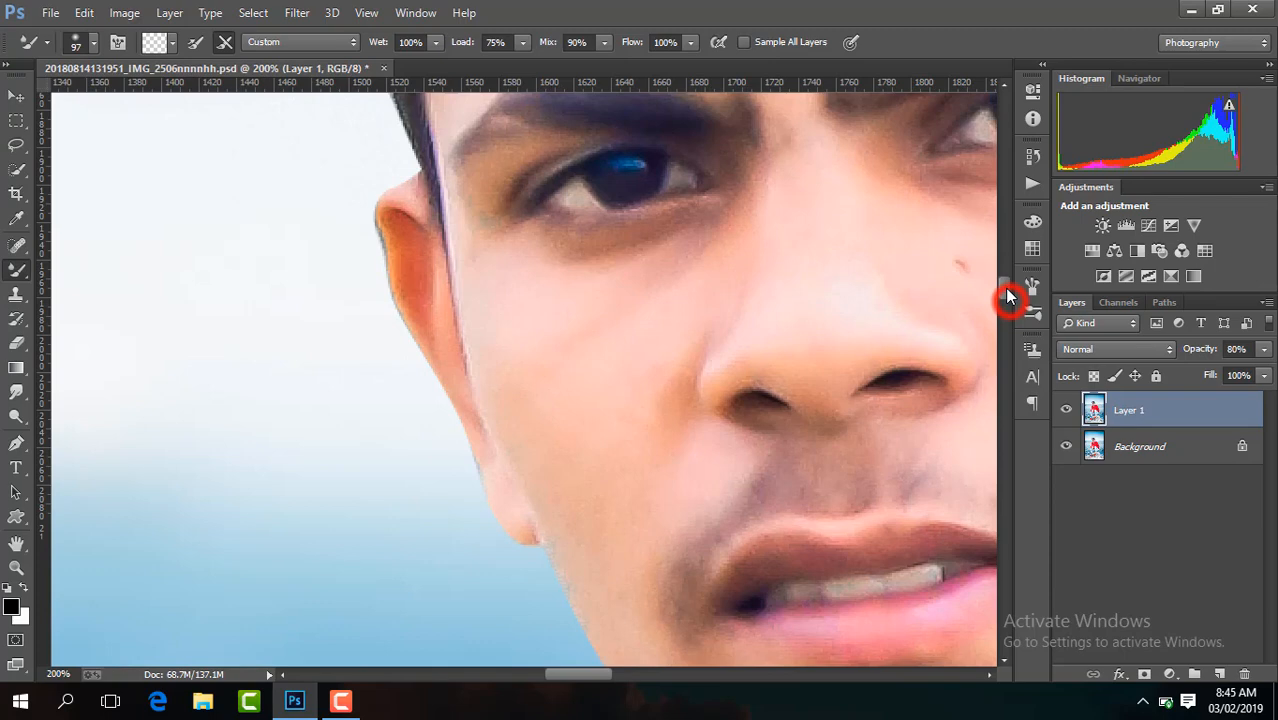
left_click(585, 328)
left_click(93, 42)
left_click_drag(147, 100, 143, 100)
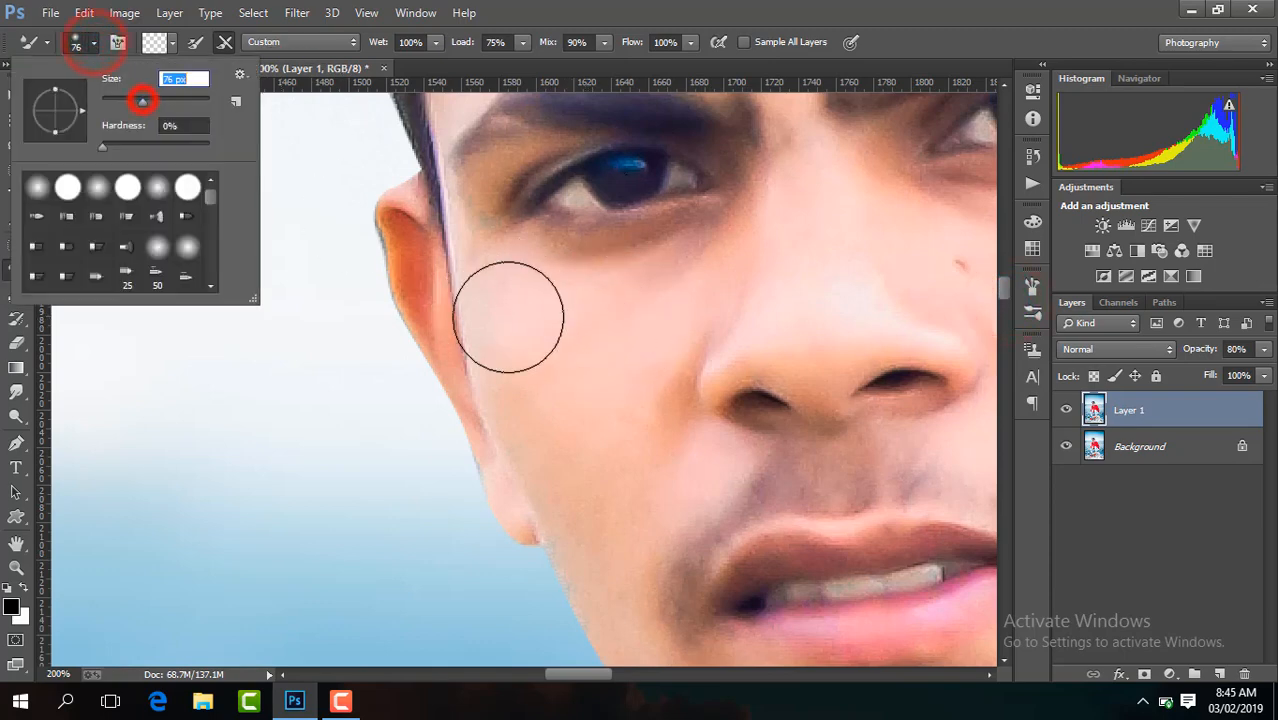
mouse_move(573, 337)
left_mouse_down()
mouse_move(599, 308)
mouse_move(722, 245)
mouse_move(551, 271)
mouse_move(650, 305)
left_mouse_up()
left_click_drag(571, 359, 592, 472)
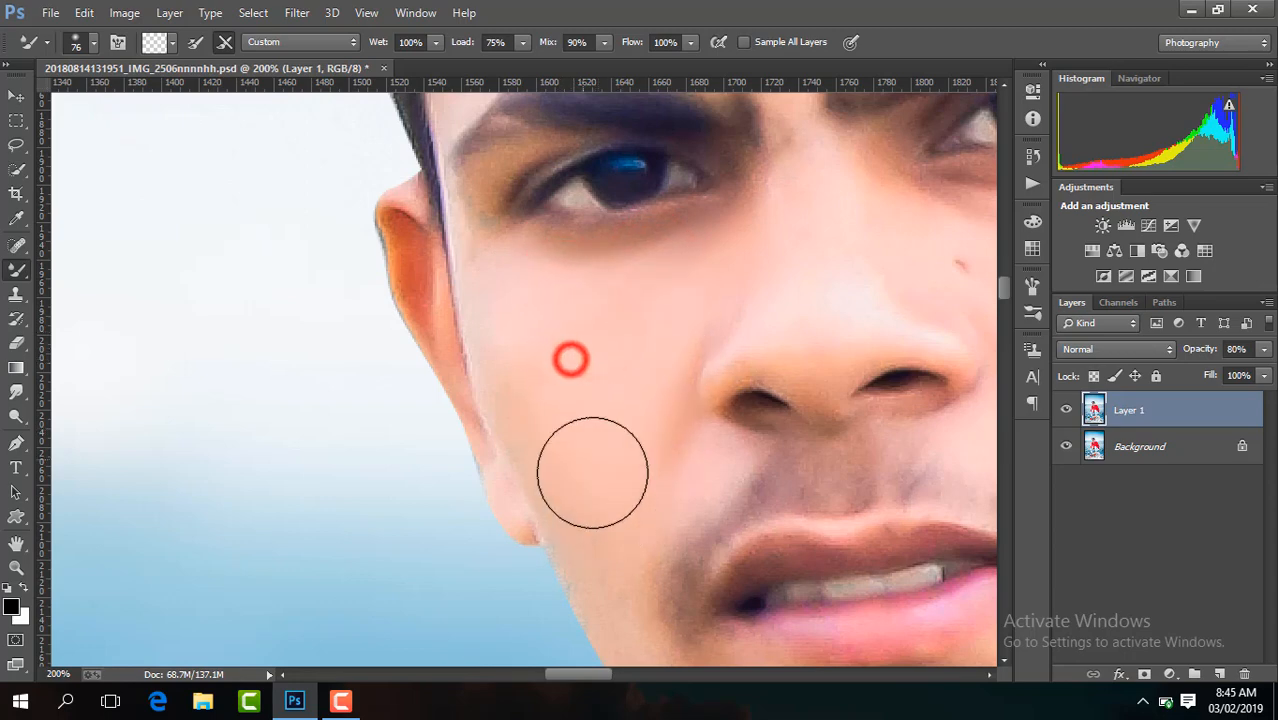
mouse_move(585, 428)
left_mouse_down()
mouse_move(568, 425)
mouse_move(603, 469)
left_mouse_up()
left_click_drag(630, 500, 655, 483)
mouse_move(578, 360)
left_mouse_down()
mouse_move(521, 278)
mouse_move(610, 277)
left_mouse_up()
left_click(618, 277)
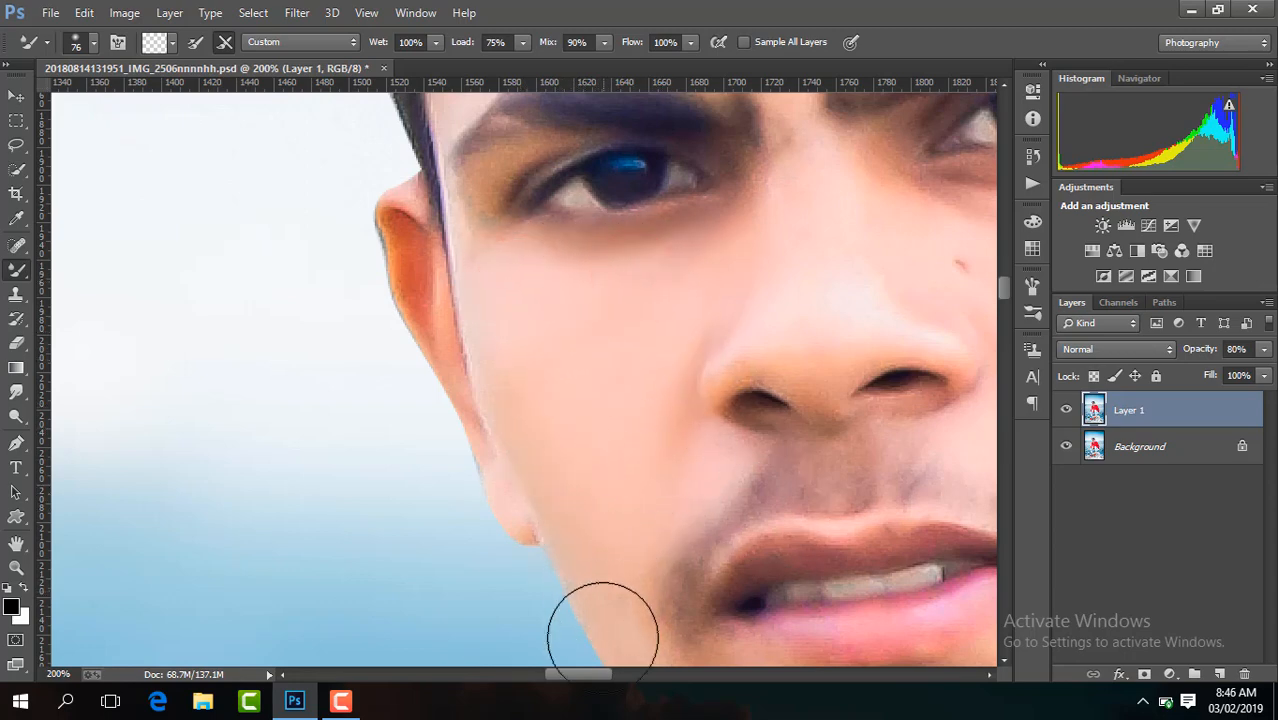
- Smooth the lower cheek, jaw and chin around the mouth with the Mixer Brush, reducing its size to 59 px
left_click_drag(593, 674, 625, 676)
left_click_drag(1004, 283, 1006, 301)
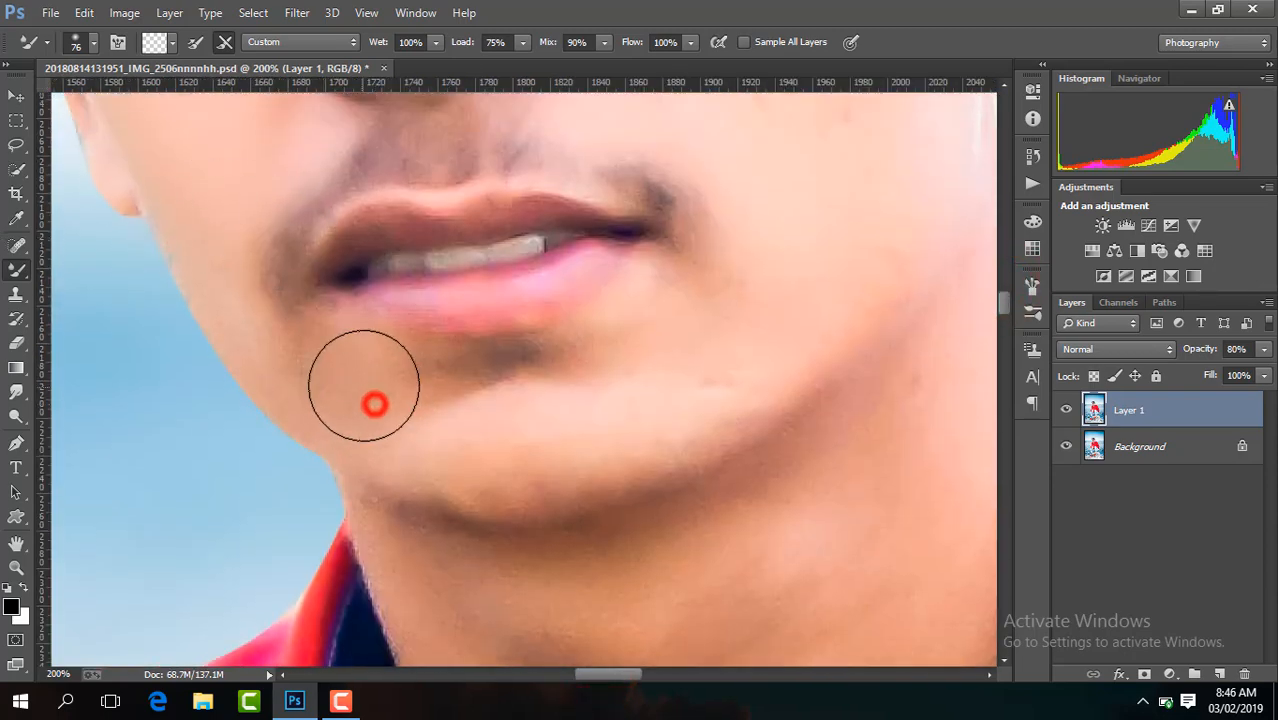
left_click_drag(364, 385, 379, 414)
left_click(95, 46)
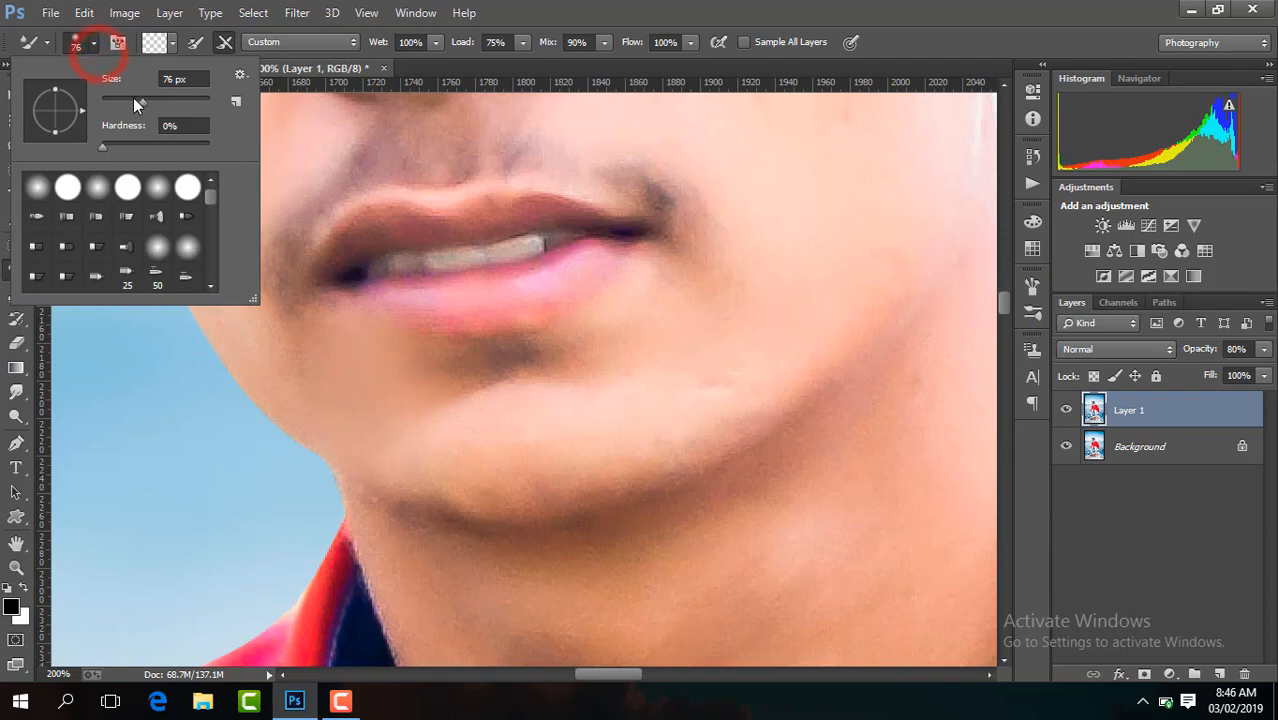
left_click(339, 348)
mouse_move(214, 243)
left_mouse_down()
mouse_move(296, 373)
mouse_move(393, 409)
left_mouse_up()
mouse_move(396, 411)
left_mouse_down()
mouse_move(379, 388)
mouse_move(330, 370)
left_mouse_up()
left_click_drag(328, 371, 352, 405)
mouse_move(320, 385)
left_mouse_down()
mouse_move(337, 408)
mouse_move(450, 449)
left_mouse_up()
mouse_move(460, 452)
left_mouse_down()
mouse_move(414, 423)
mouse_move(434, 434)
mouse_move(628, 429)
mouse_move(620, 385)
left_mouse_up()
left_click_drag(650, 308, 650, 382)
mouse_move(765, 348)
left_mouse_down()
mouse_move(759, 331)
mouse_move(702, 360)
left_mouse_up()
mouse_move(386, 418)
left_mouse_down()
mouse_move(434, 402)
mouse_move(507, 417)
mouse_move(481, 417)
left_mouse_up()
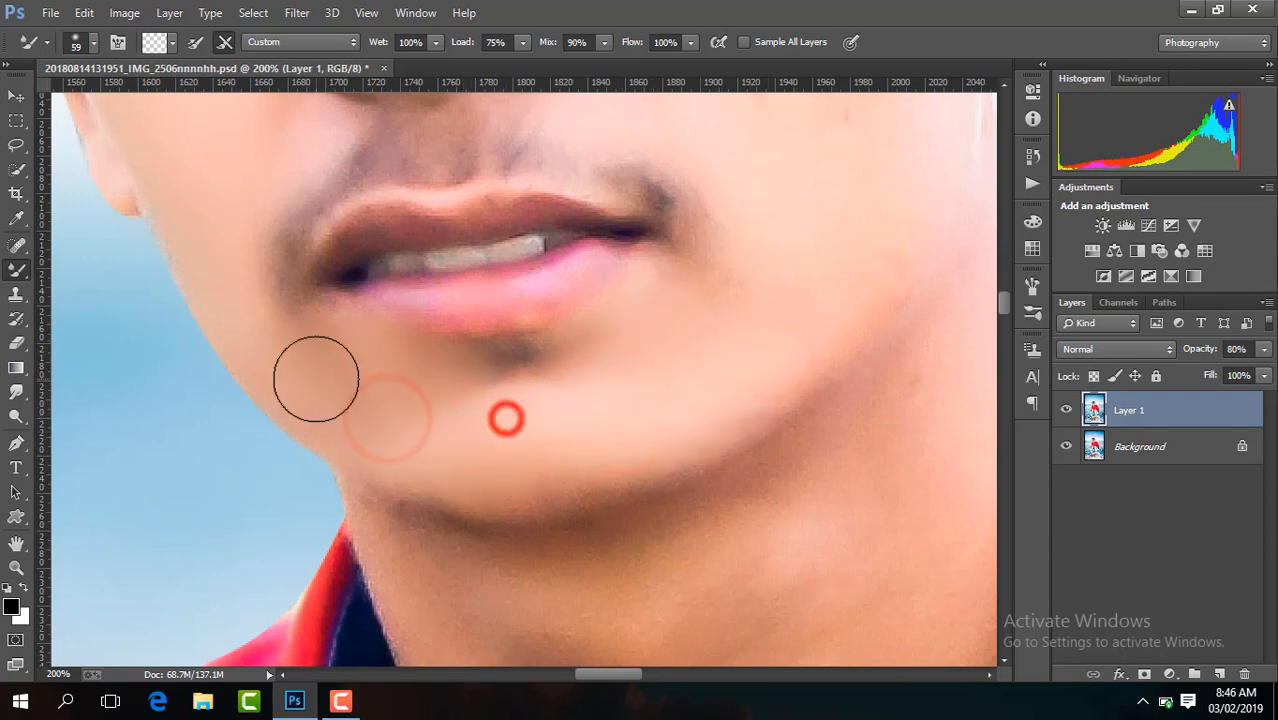
mouse_move(316, 379)
left_mouse_down()
mouse_move(306, 386)
mouse_move(361, 386)
left_mouse_up()
left_click_drag(456, 428, 434, 442)
mouse_move(325, 382)
left_mouse_down()
mouse_move(296, 348)
mouse_move(339, 361)
left_mouse_up()
- Blend away the small mole beside the nose and smooth the nose and under-eye skin with the 59 px Mixer Brush
left_click_drag(606, 676, 620, 678)
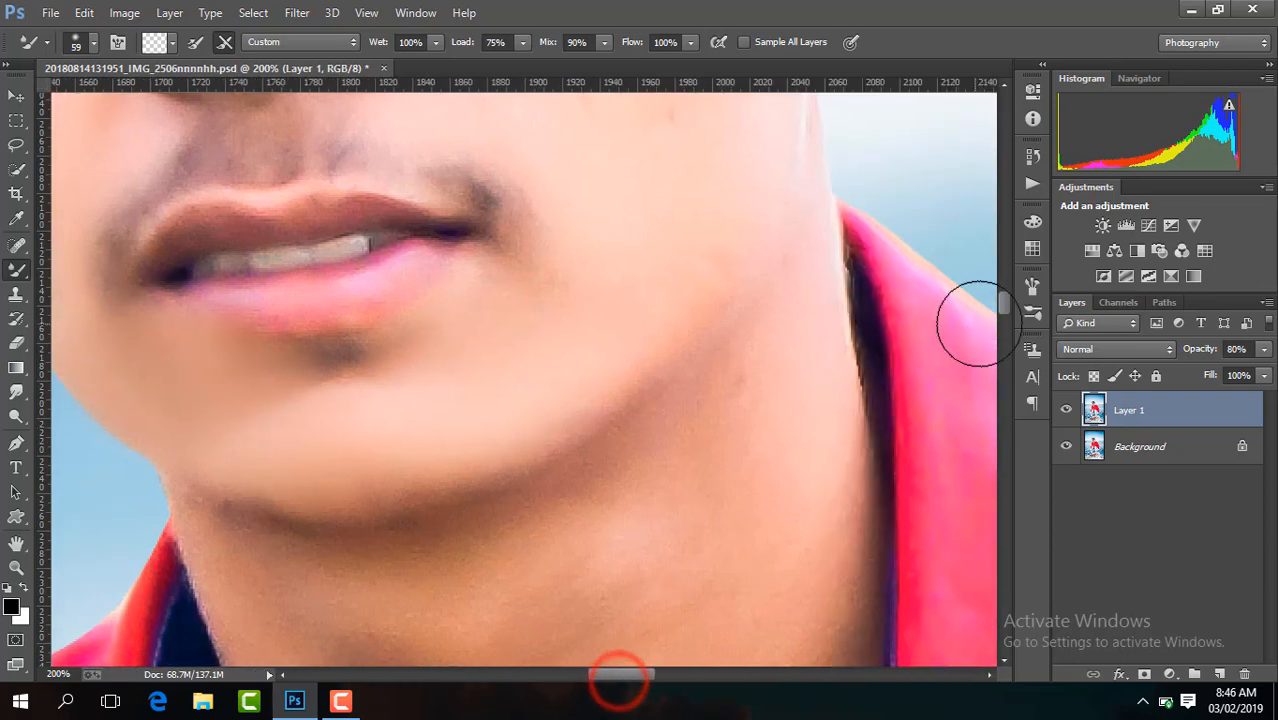
left_click_drag(1003, 298, 1003, 285)
left_click(496, 391)
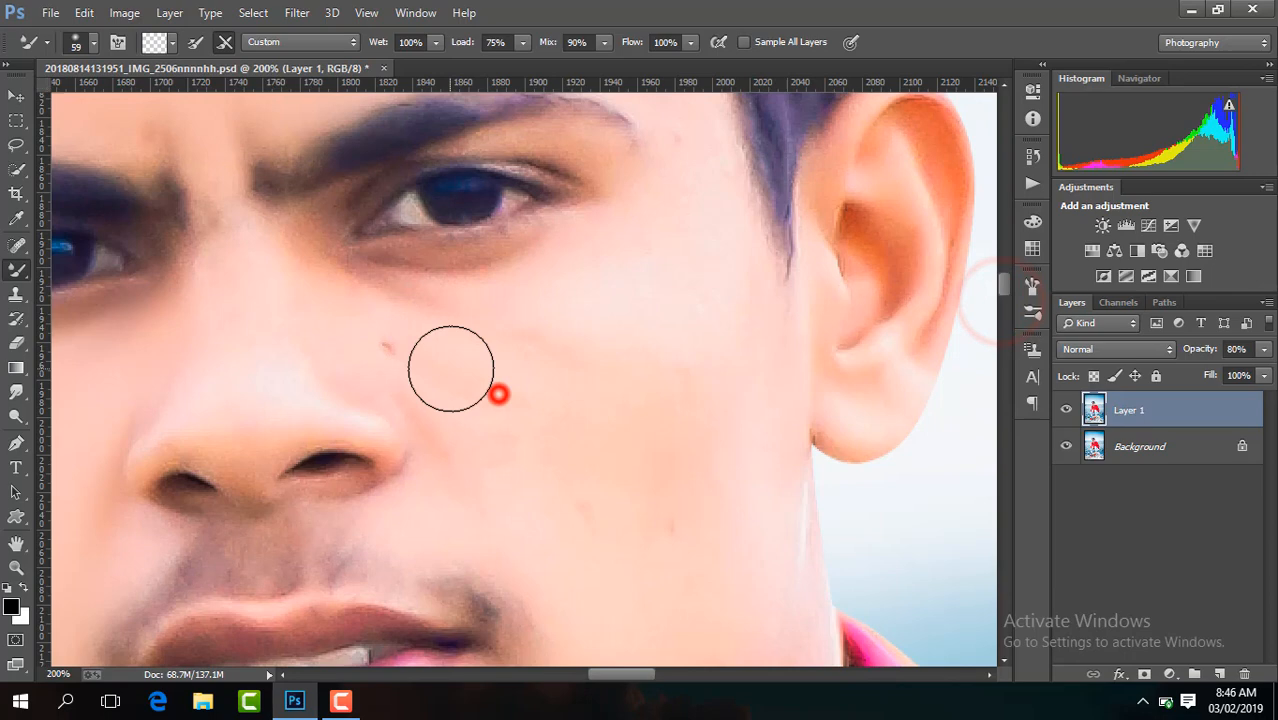
left_click(245, 402)
left_click(242, 428)
left_click(228, 348)
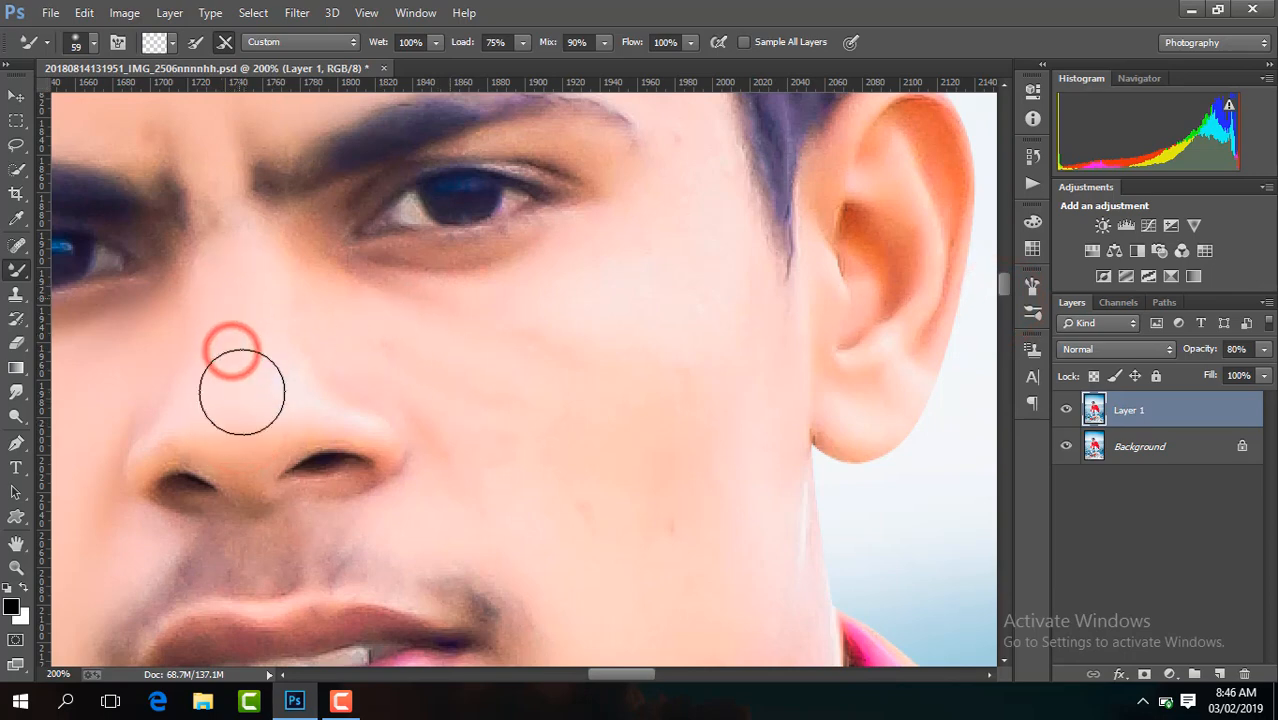
left_click(330, 403)
left_click(305, 316)
left_click(357, 277)
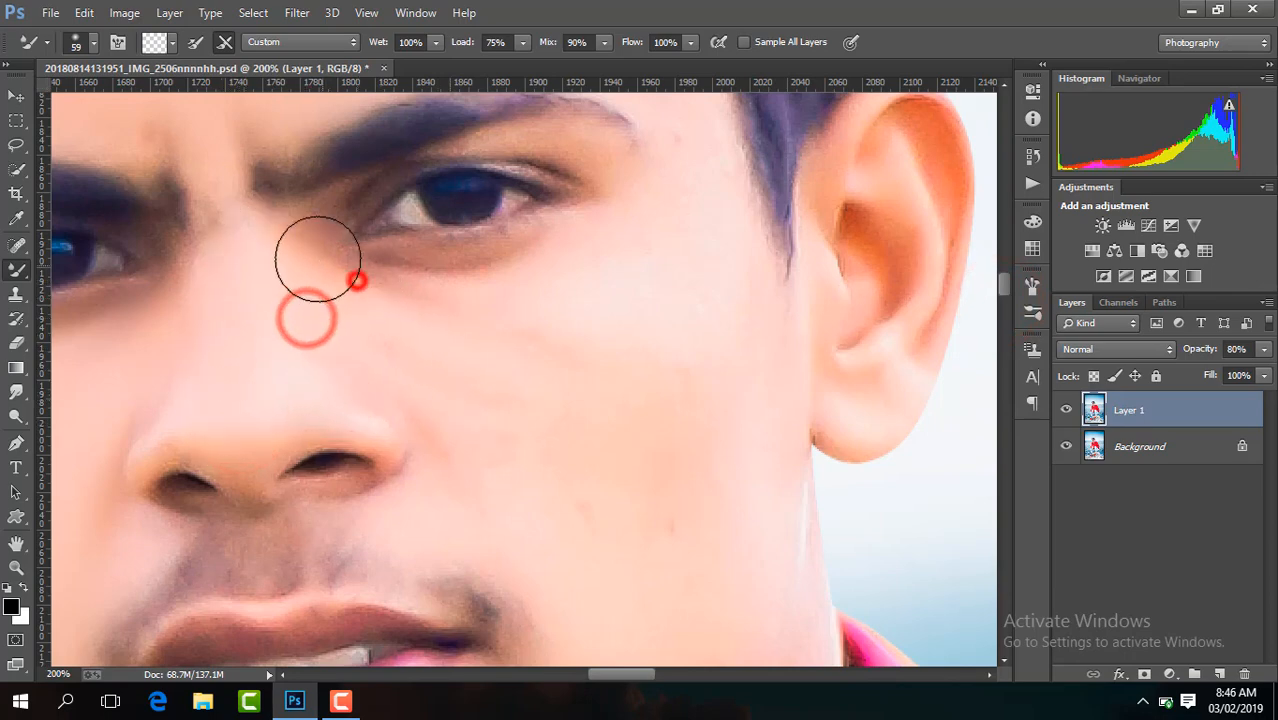
left_click(132, 350)
left_click(197, 311)
left_click(213, 415)
left_click(240, 452)
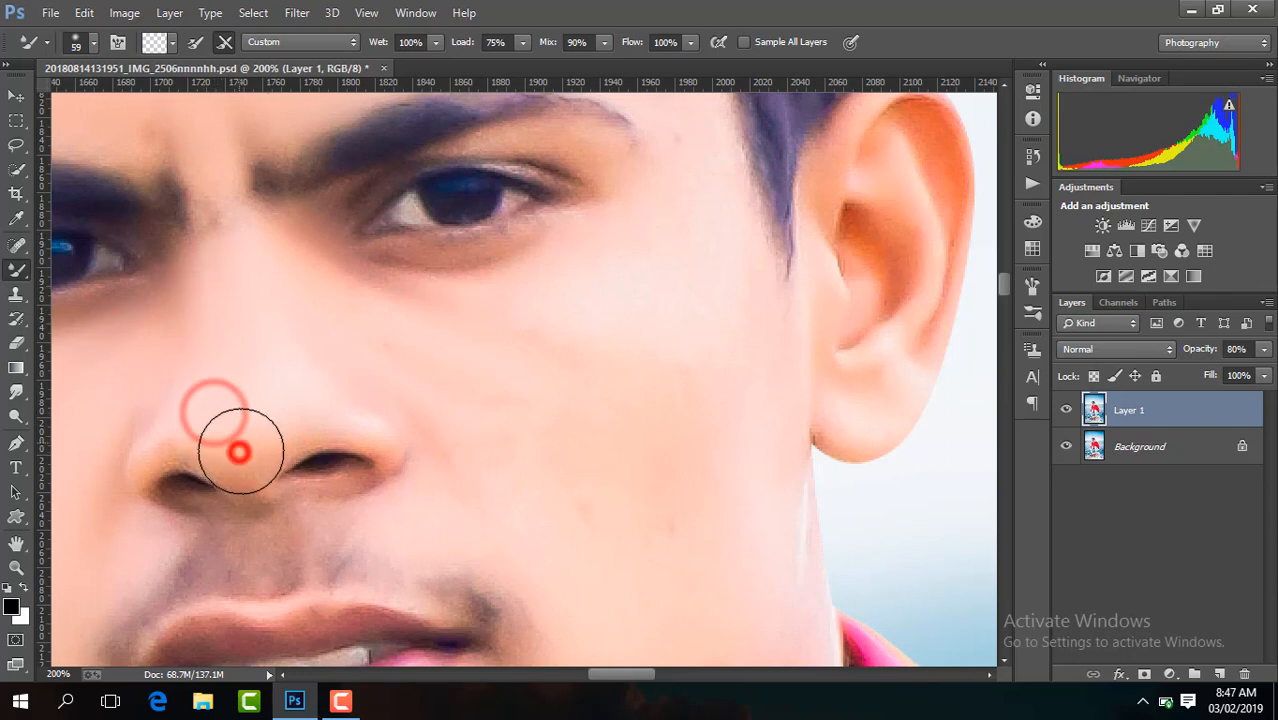
left_click(240, 356)
left_click(482, 334)
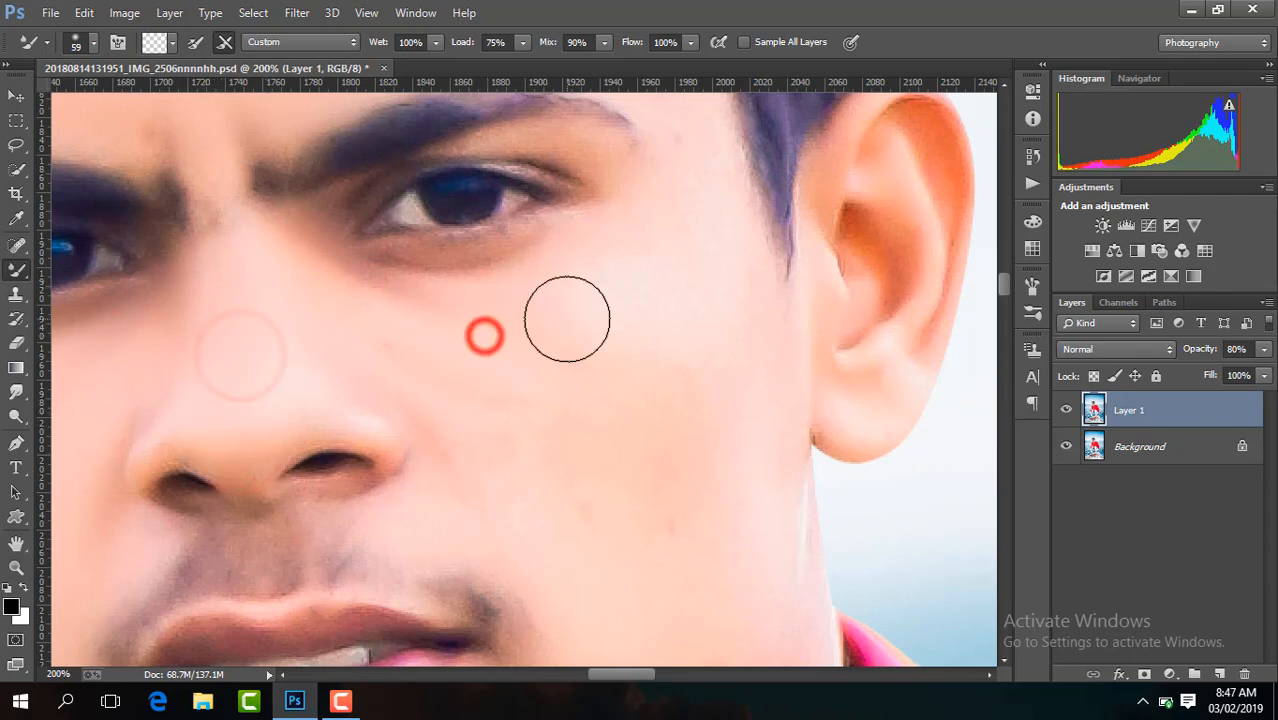
- Enlarge the Mixer Brush to 107 px and smooth the cheek on the fully visible ear's side
left_click(93, 44)
left_click(158, 102)
left_click(613, 378)
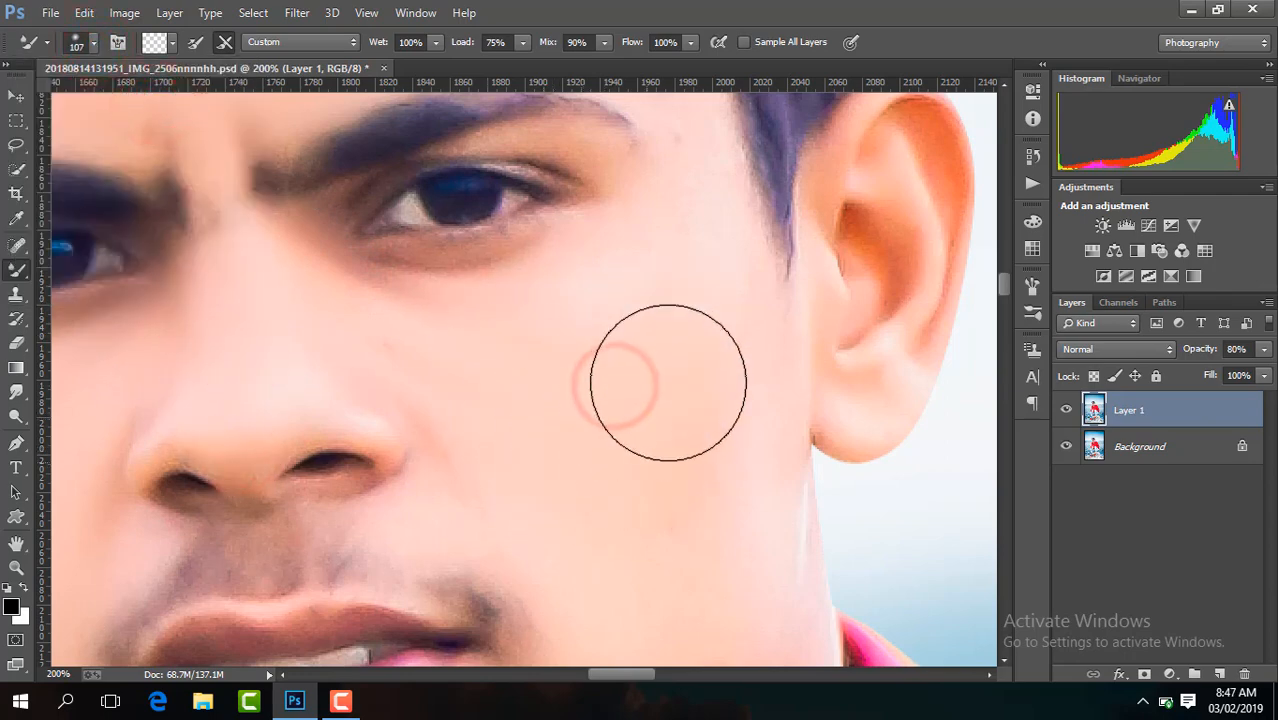
left_click(559, 300)
left_click(484, 309)
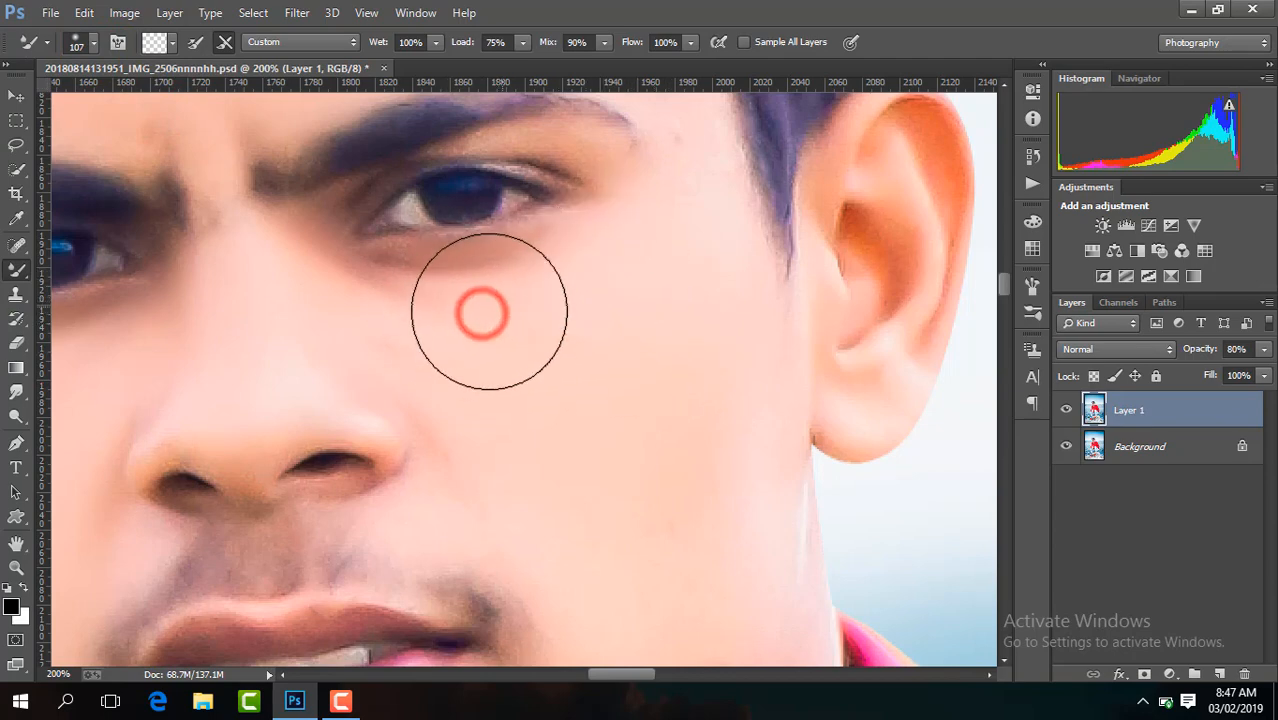
left_click(425, 313)
left_click(559, 305)
left_click_drag(1006, 282, 1006, 295)
left_click(647, 214)
- Set the Mixer Brush to 61 px and smooth the skin of the fully visible ear and its lobe
key("ctrl+minus")
key("ctrl+minus")
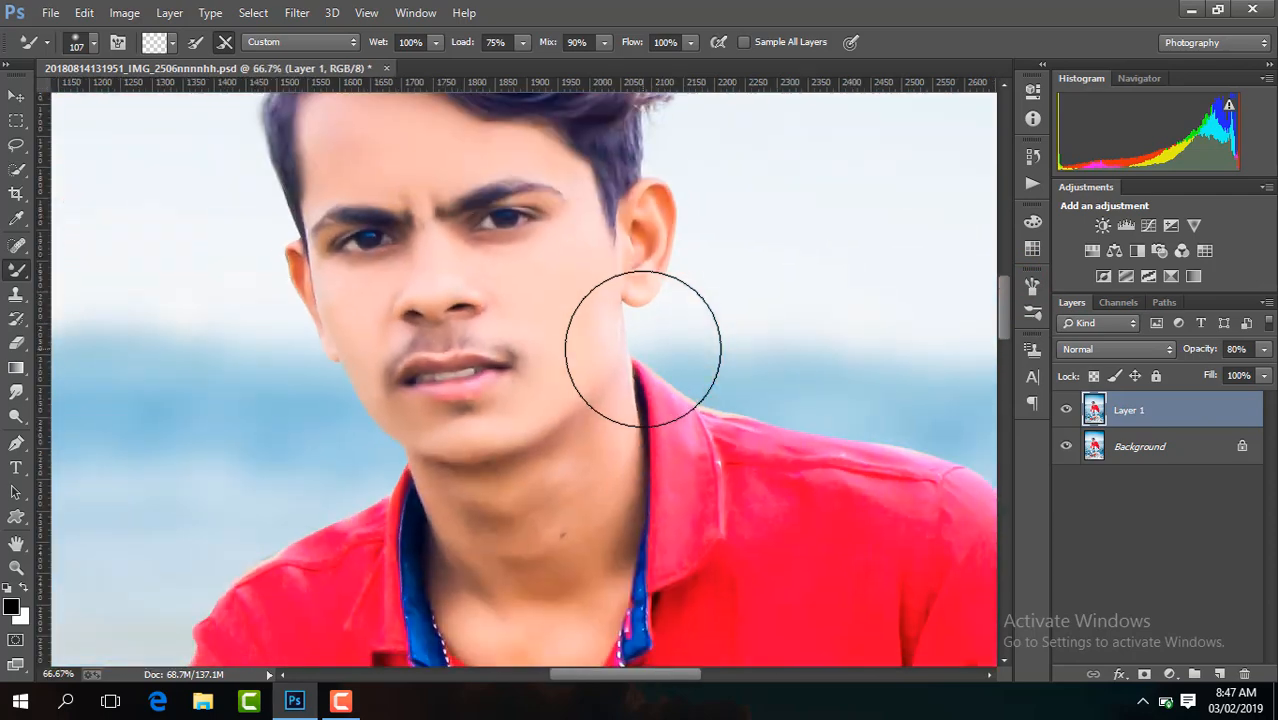
key("ctrl+plus")
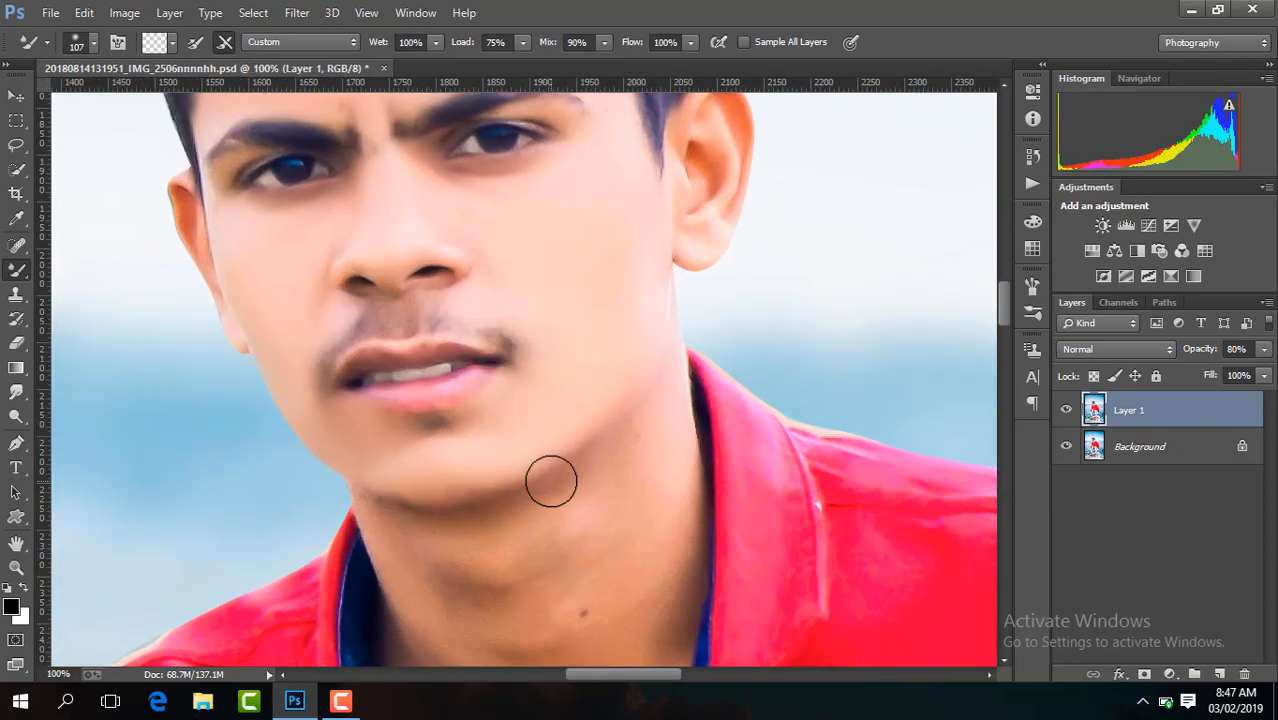
left_click_drag(1006, 310, 1002, 298)
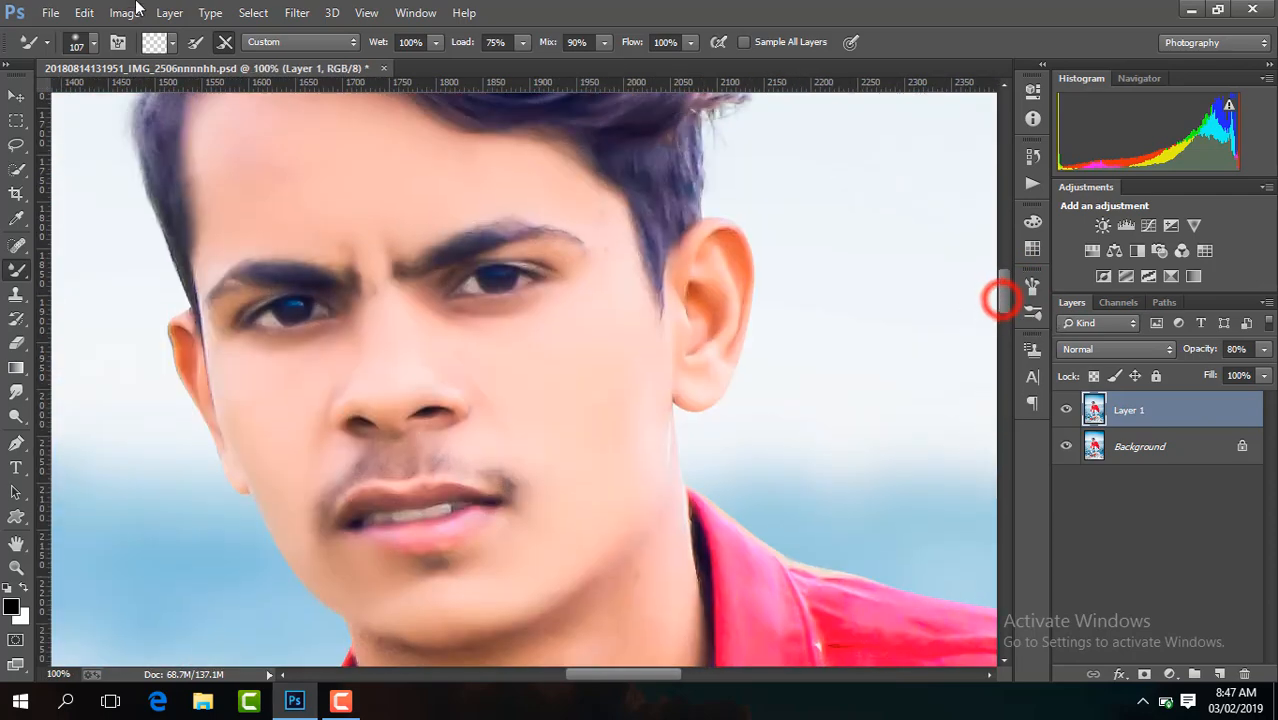
left_click(94, 44)
left_click(723, 284)
left_click_drag(707, 362, 700, 377)
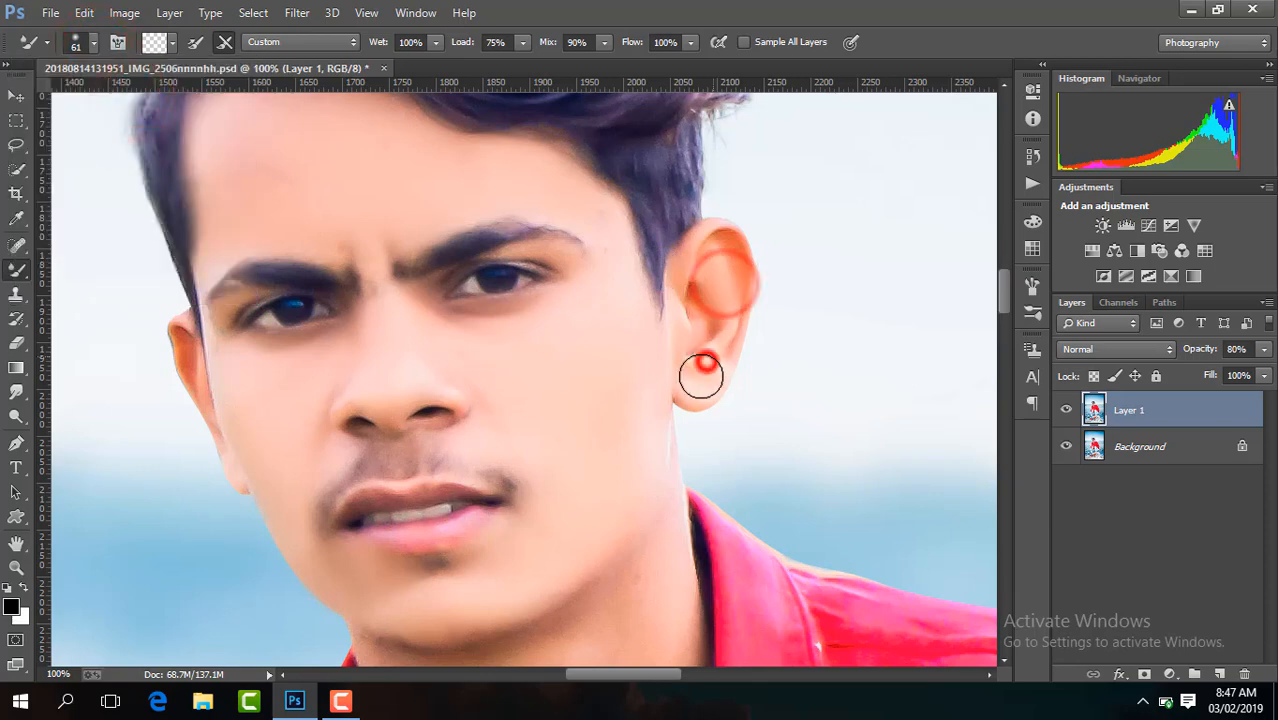
left_click(708, 328)
- Enlarge the Mixer Brush to 118 px and smooth the chest skin and the lower neck inside the shirt collar
left_click_drag(1006, 297, 1005, 337)
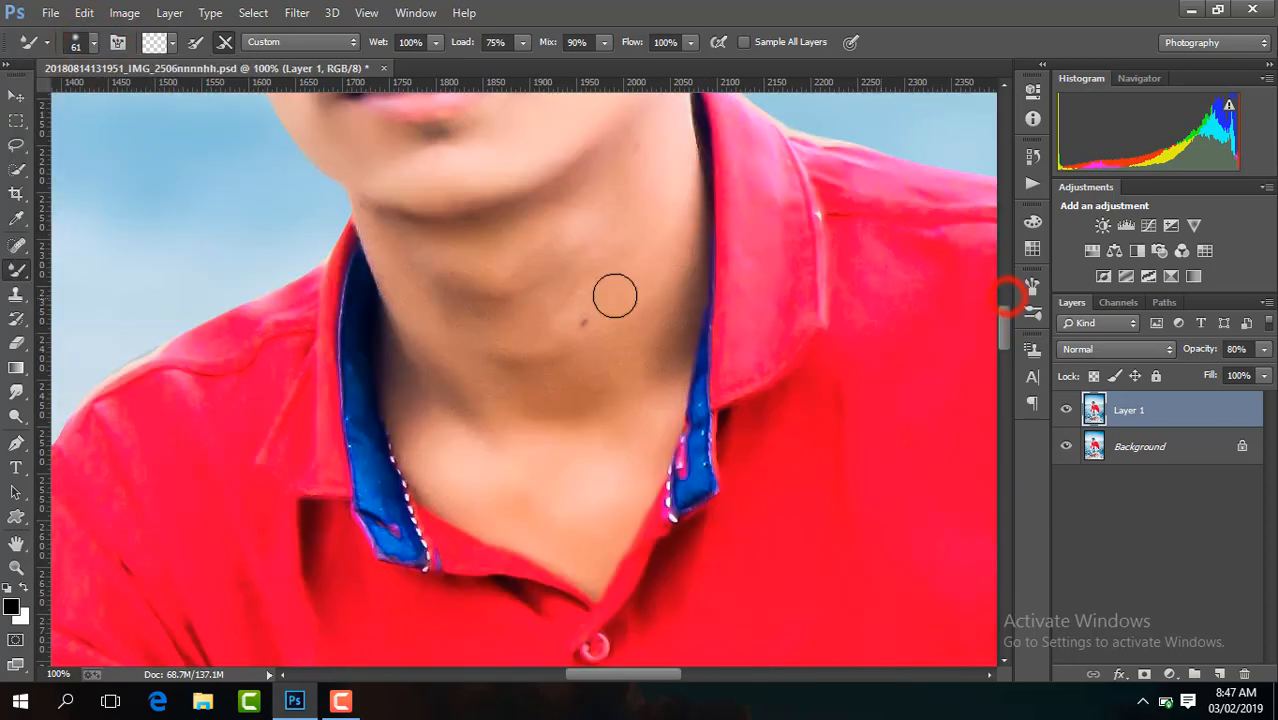
left_click(92, 47)
left_click(162, 108)
left_click(479, 442)
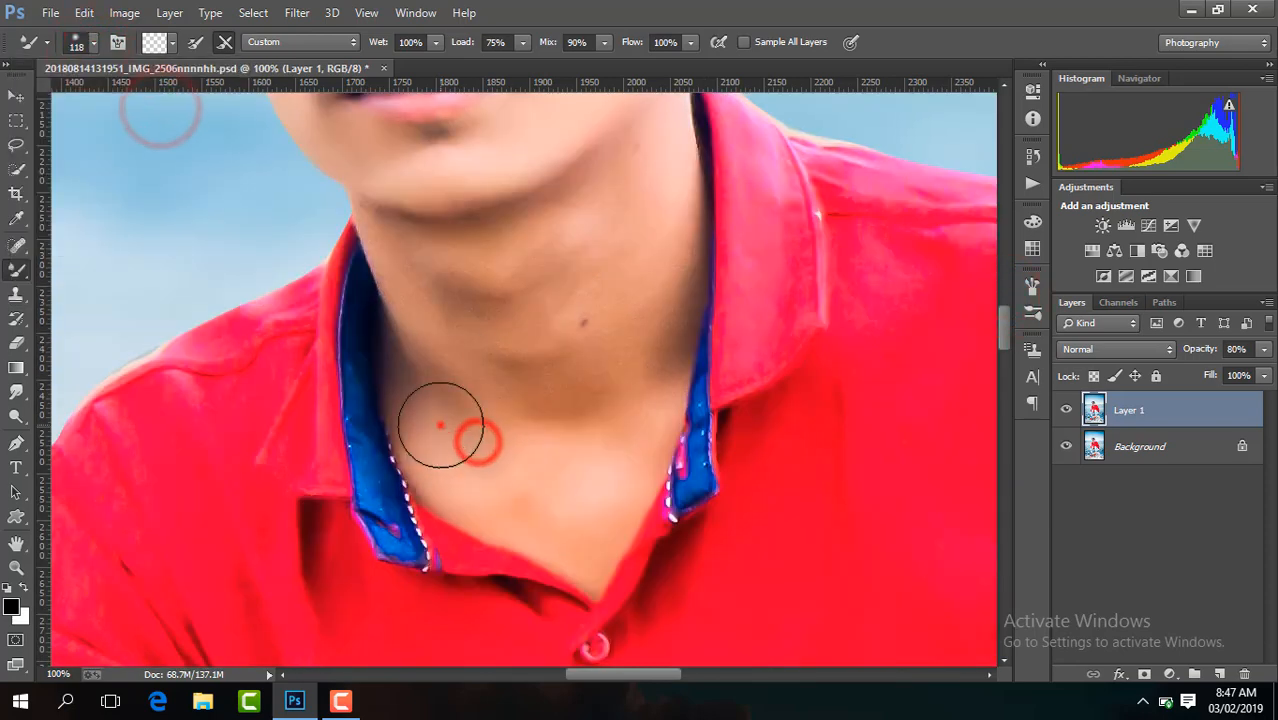
left_click_drag(441, 425, 468, 433)
left_click(528, 494)
left_click(610, 474)
left_click(645, 374)
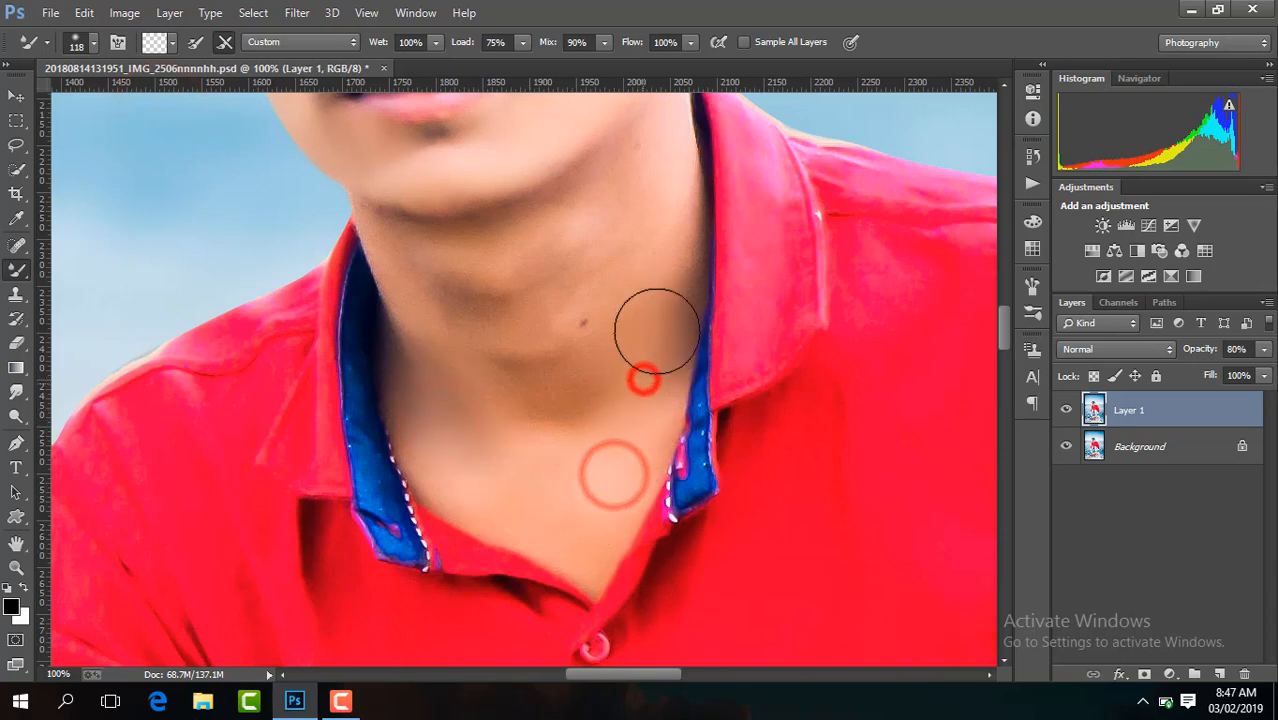
left_click(656, 262)
left_click(619, 357)
left_click(545, 412)
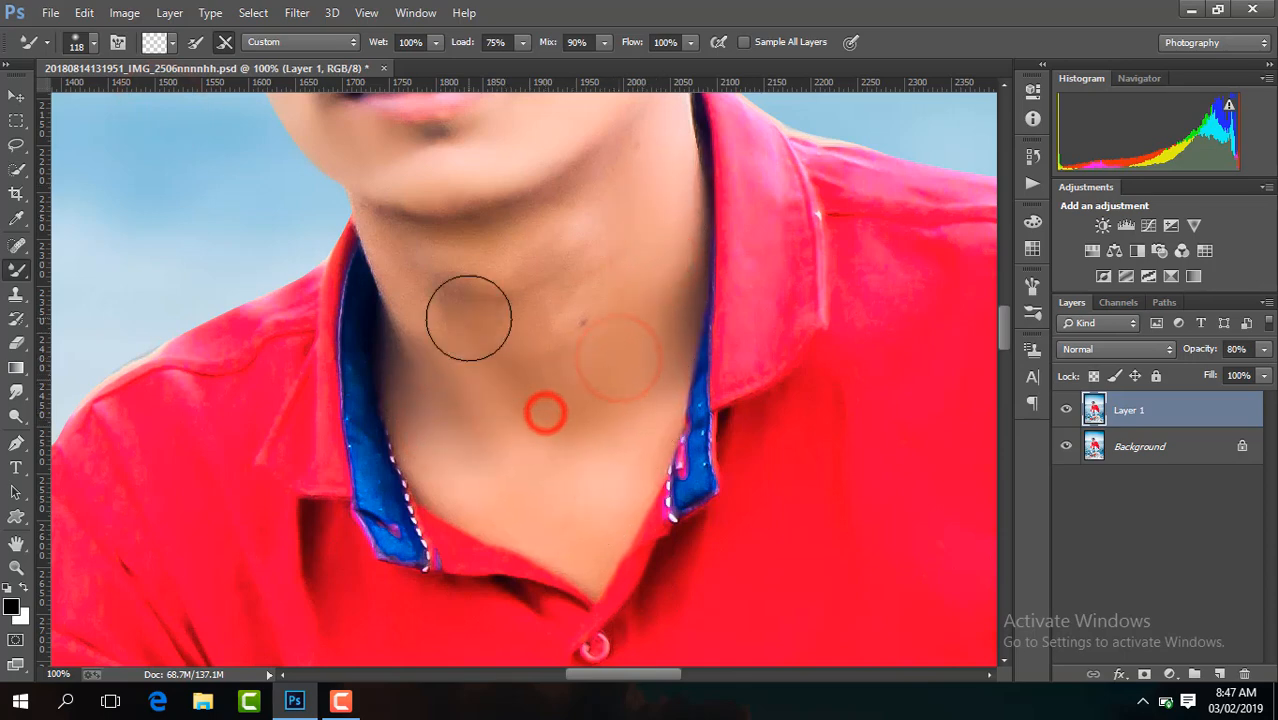
- Blend away the small mole and the creases on the throat with the 118 px Mixer Brush
left_click(564, 321)
left_click(533, 442)
left_click(476, 314)
left_click(570, 304)
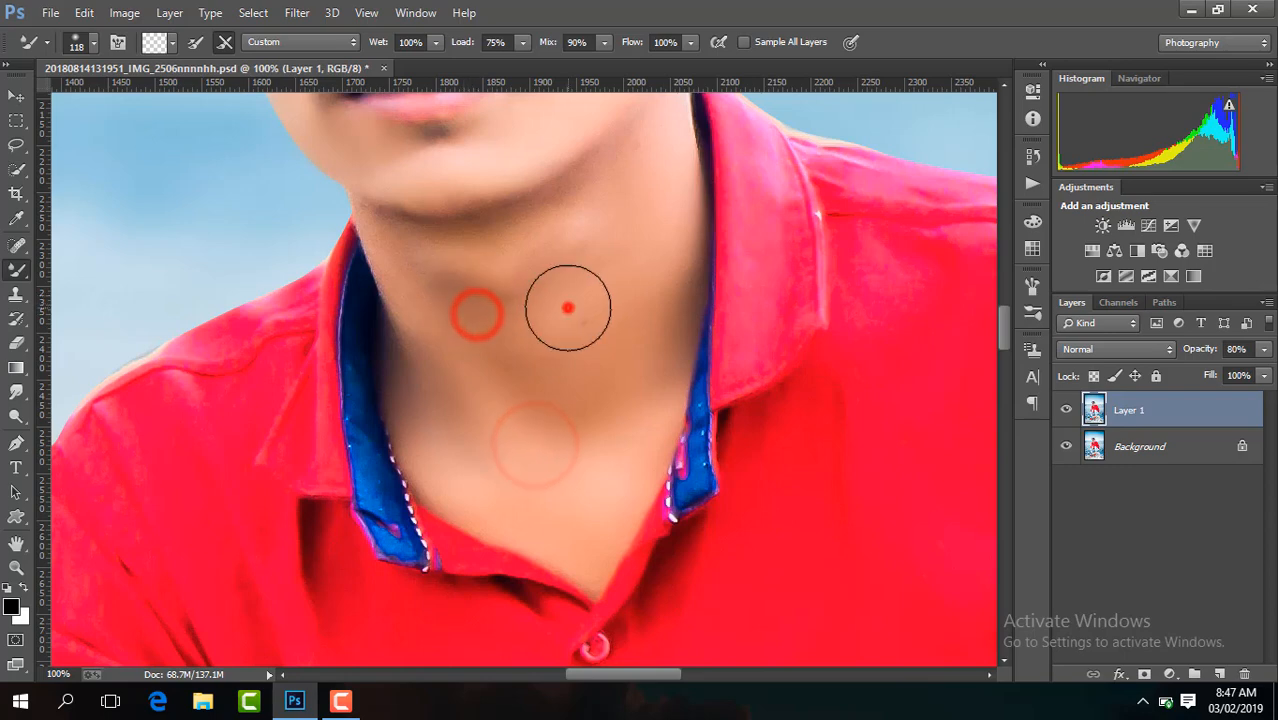
left_click(588, 337)
left_click(628, 365)
left_click(519, 271)
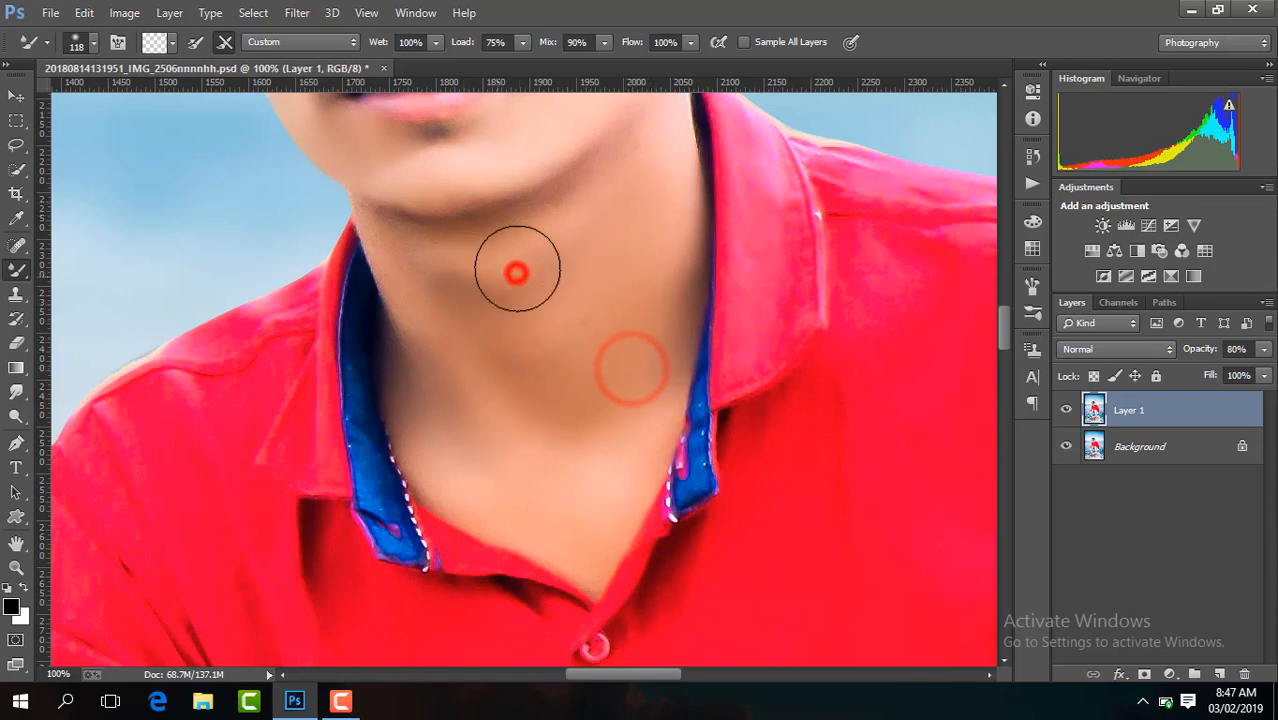
left_click(478, 321)
left_click(439, 305)
left_click(525, 297)
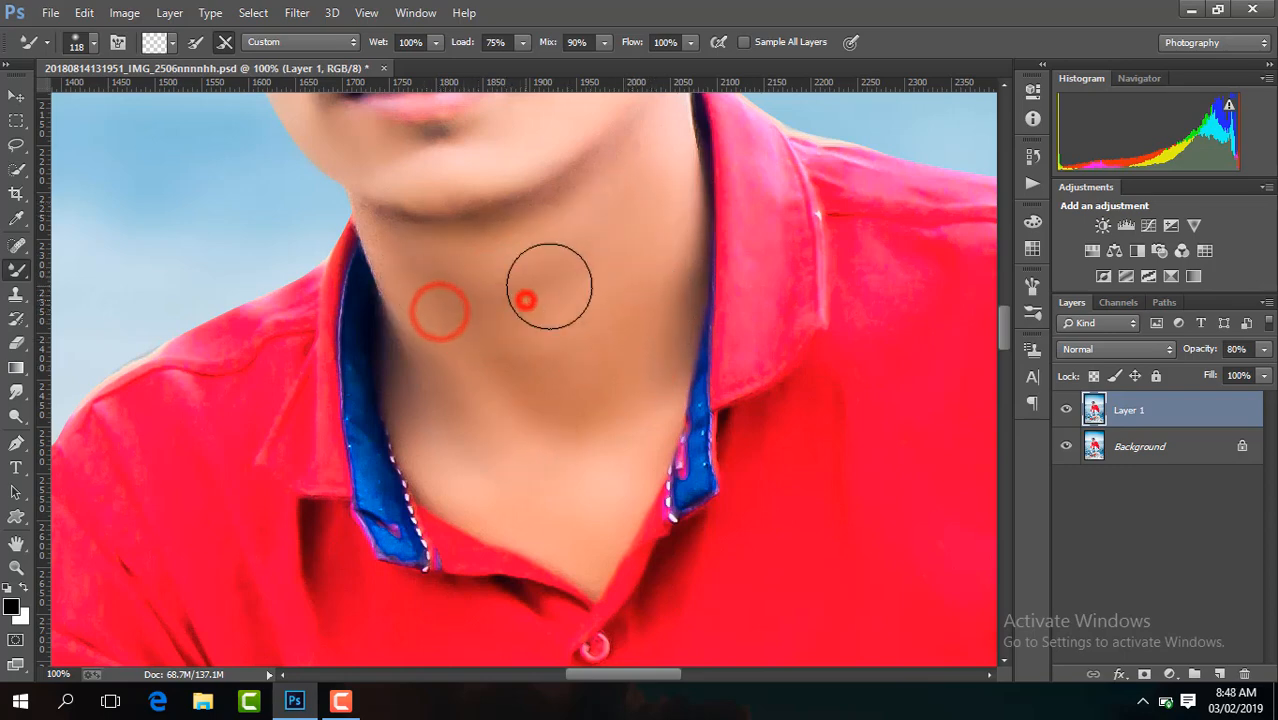
left_click(611, 242)
left_click(562, 348)
left_click(494, 417)
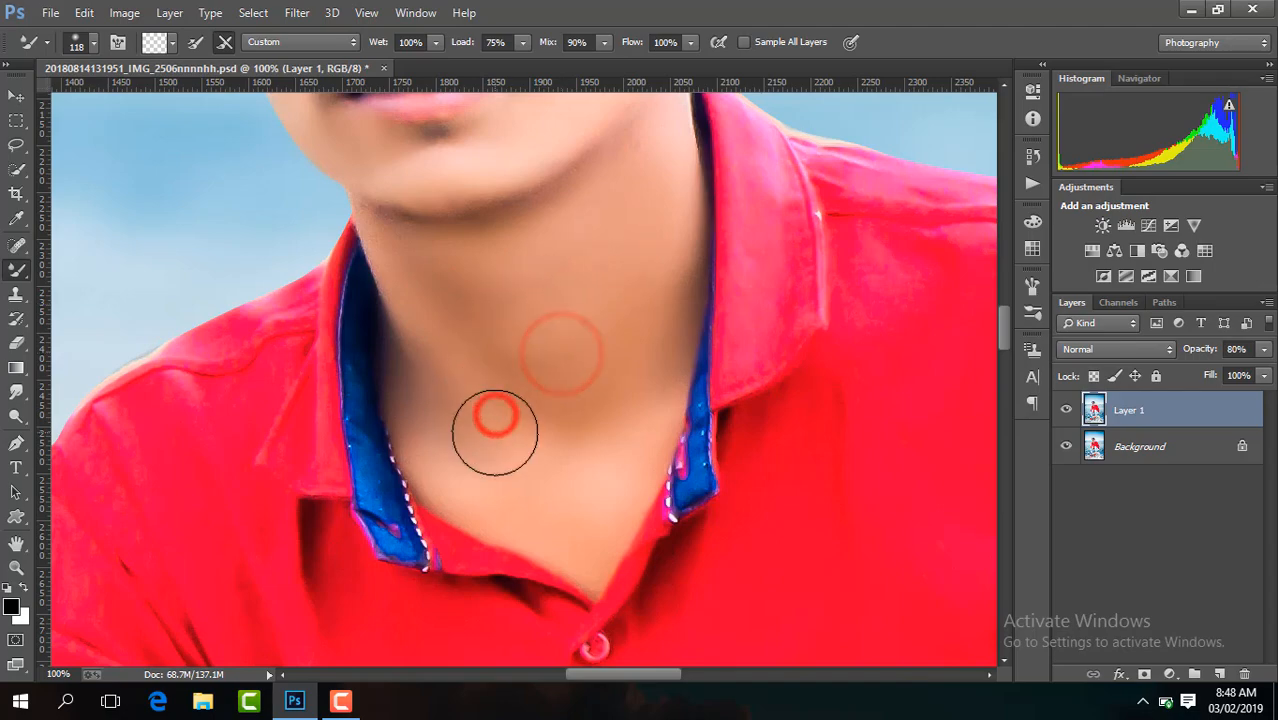
- Merge the visible layers so that the smoothed skin becomes part of the background
key("ctrl+minus")
left_click_drag(1000, 340, 1005, 432)
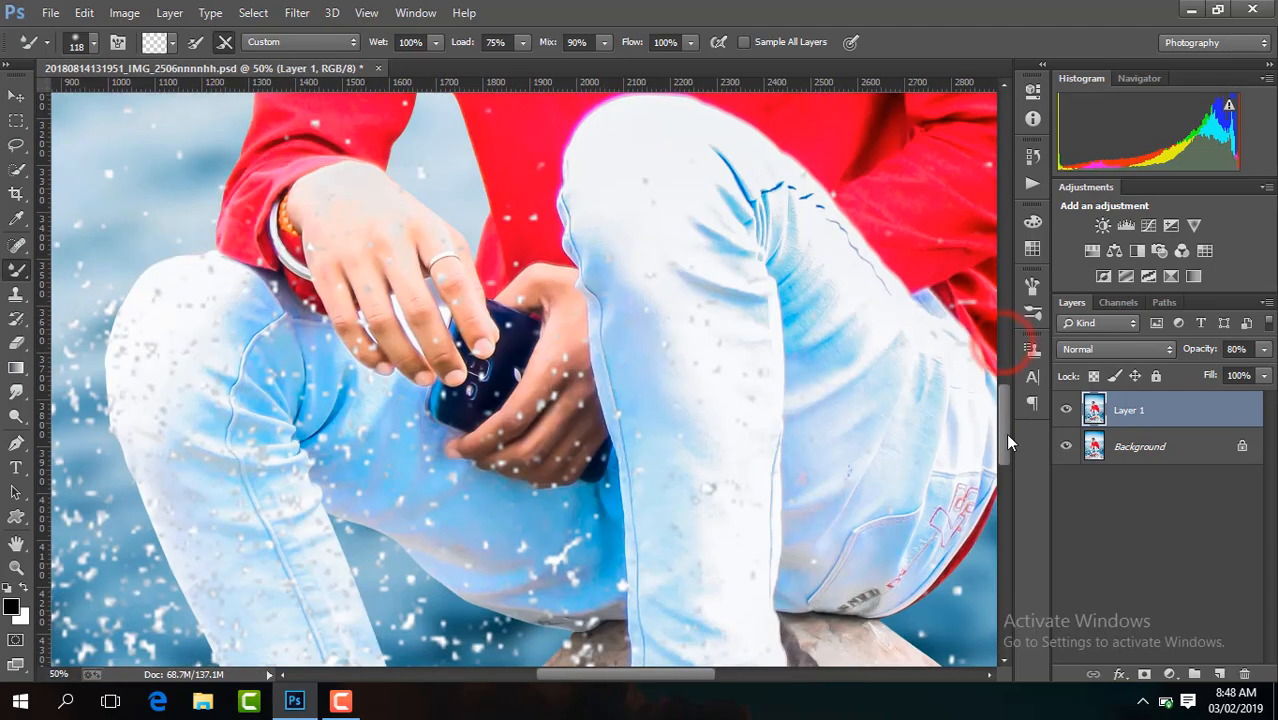
key("ctrl+minus")
key("ctrl+minus")
key("ctrl+minus")
key("ctrl+minus")
key("ctrl+minus")
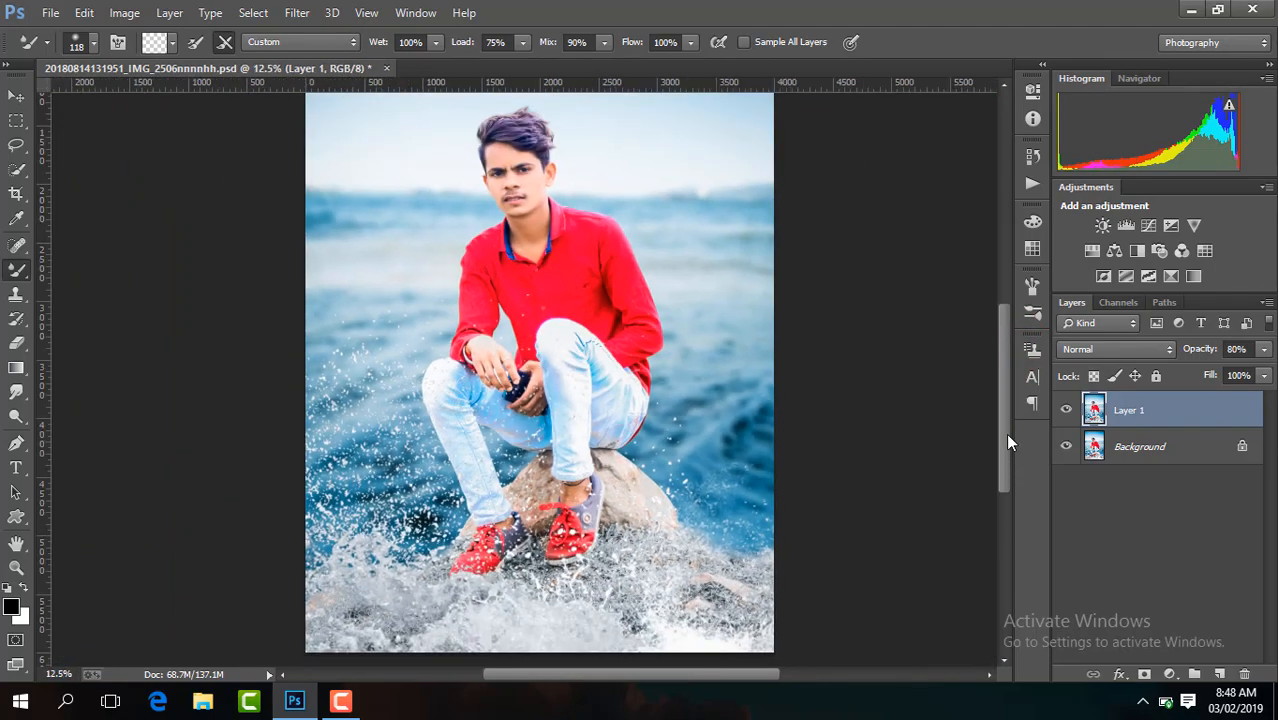
right_click(1065, 408)
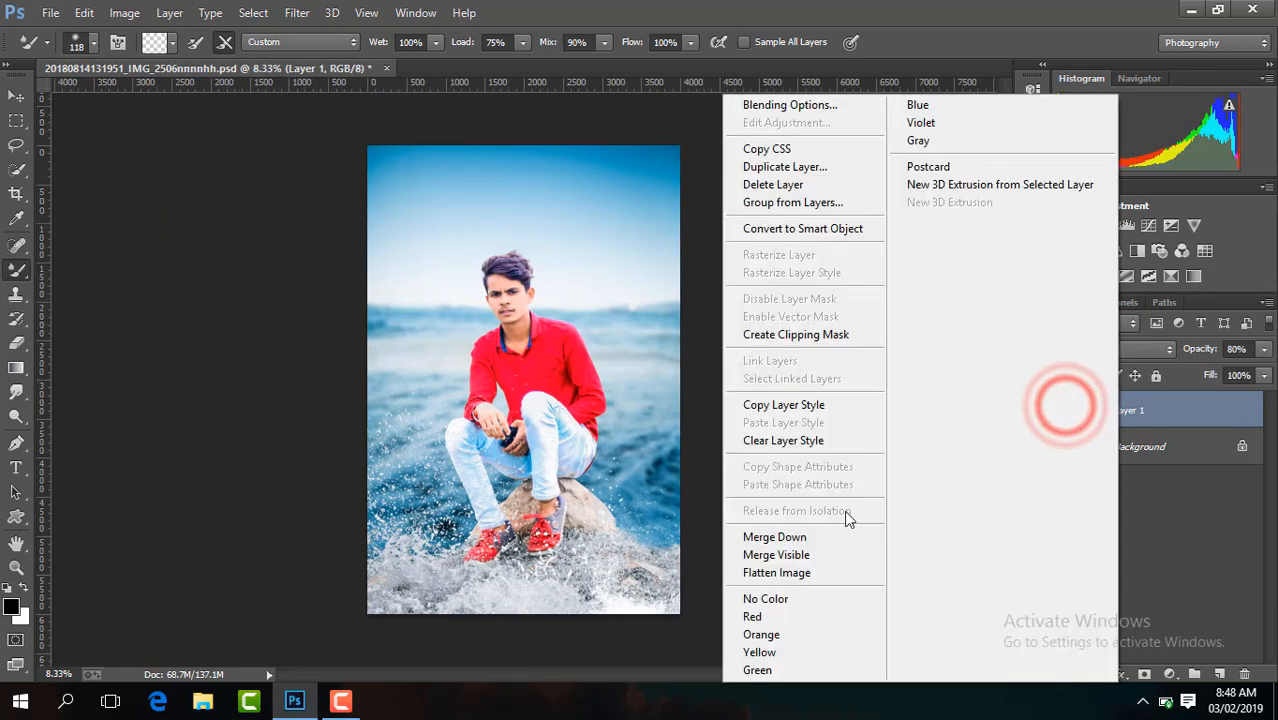
left_click(834, 556)
- Try to smooth the hair's upper edge on a duplicate layer with a 40 px Smudge tool at 68% strength
key("ctrl+j")
key("ctrl+plus")
key("ctrl+plus")
key("ctrl+plus")
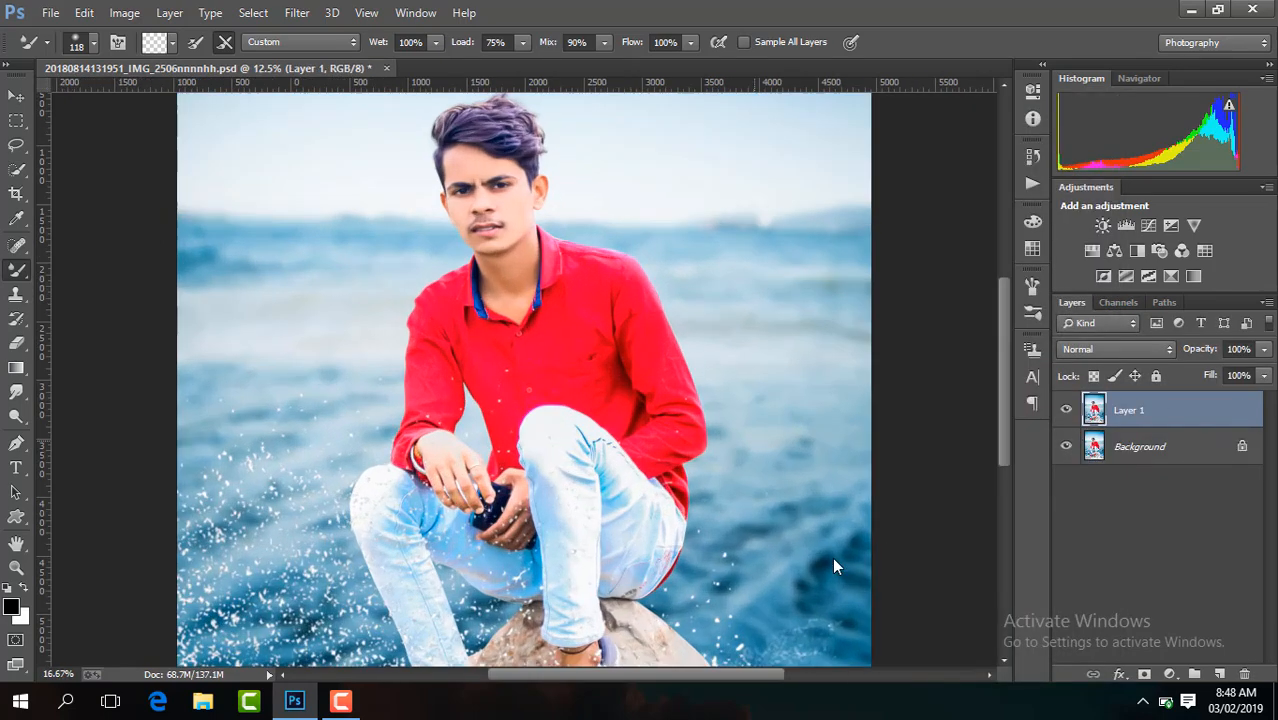
key("ctrl+plus")
key("ctrl+plus")
key("ctrl+plus")
left_click_drag(1002, 355, 1010, 279)
left_click(16, 392)
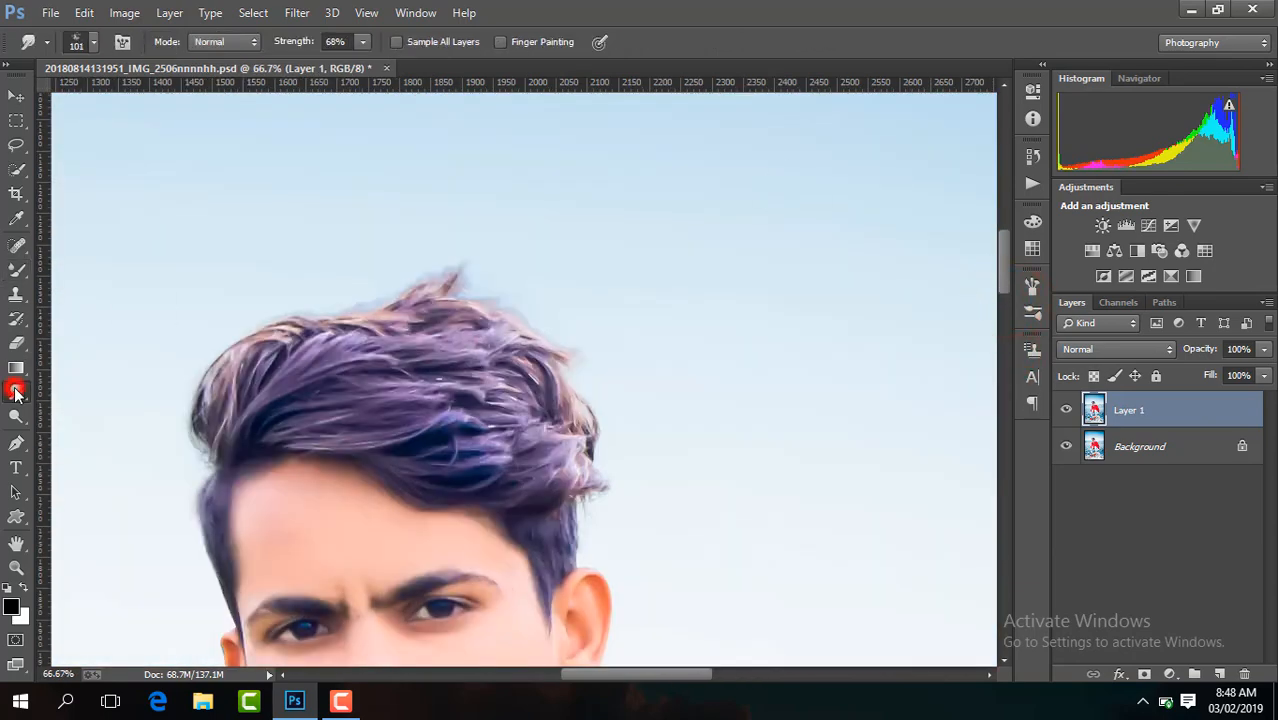
key("ctrl+plus")
left_click_drag(668, 678, 634, 677)
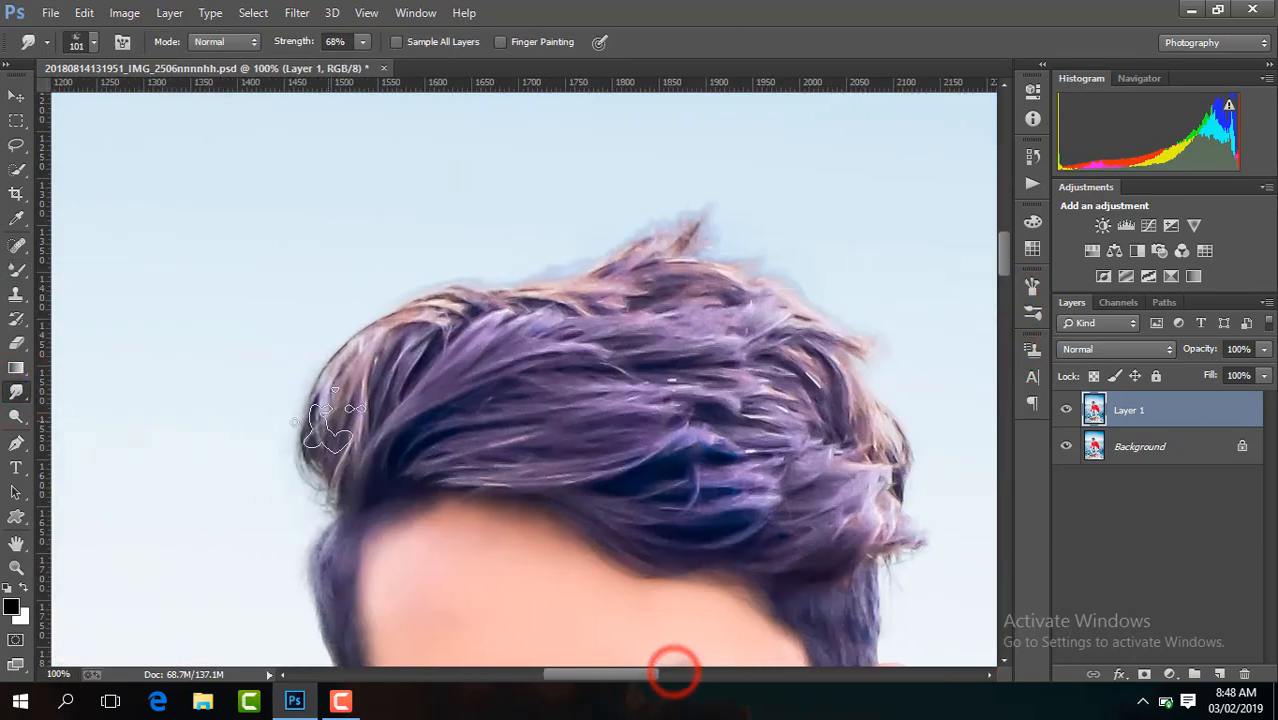
left_click(91, 42)
left_click(425, 328)
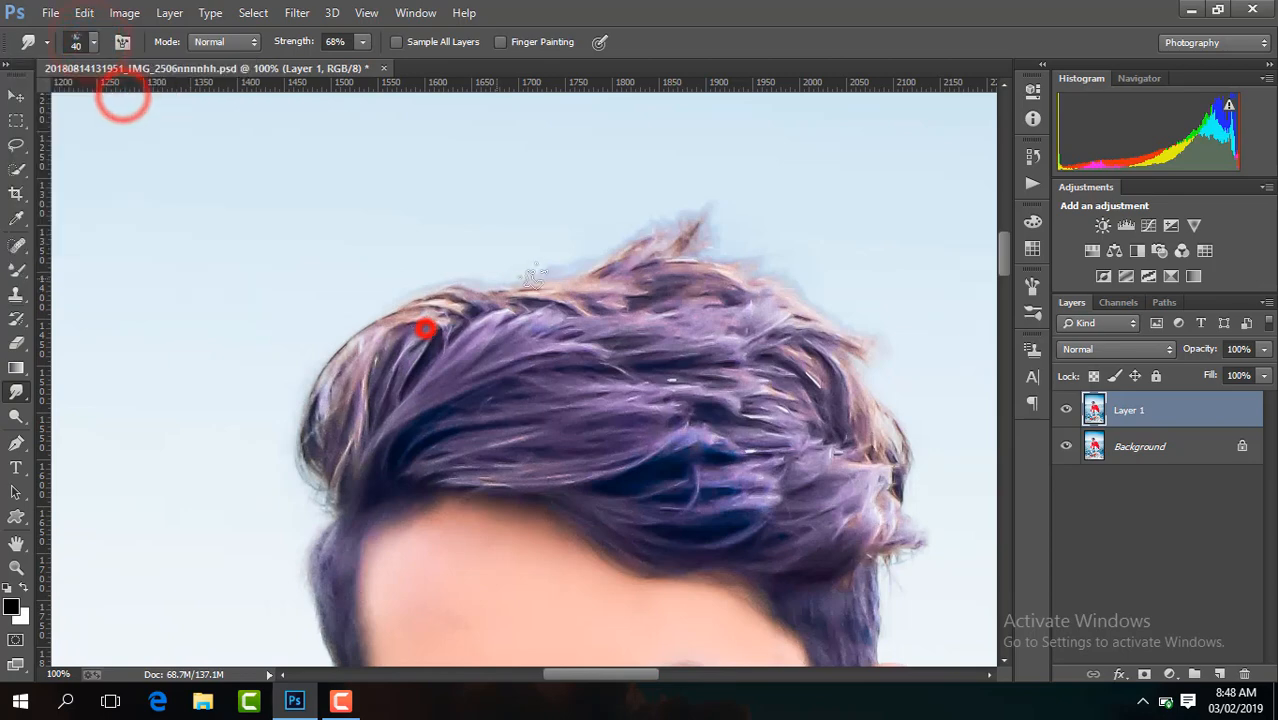
left_click_drag(455, 326, 525, 279)
mouse_move(605, 263)
left_mouse_down()
mouse_move(737, 255)
mouse_move(683, 282)
mouse_move(781, 281)
mouse_move(715, 289)
mouse_move(843, 335)
mouse_move(822, 366)
left_mouse_up()
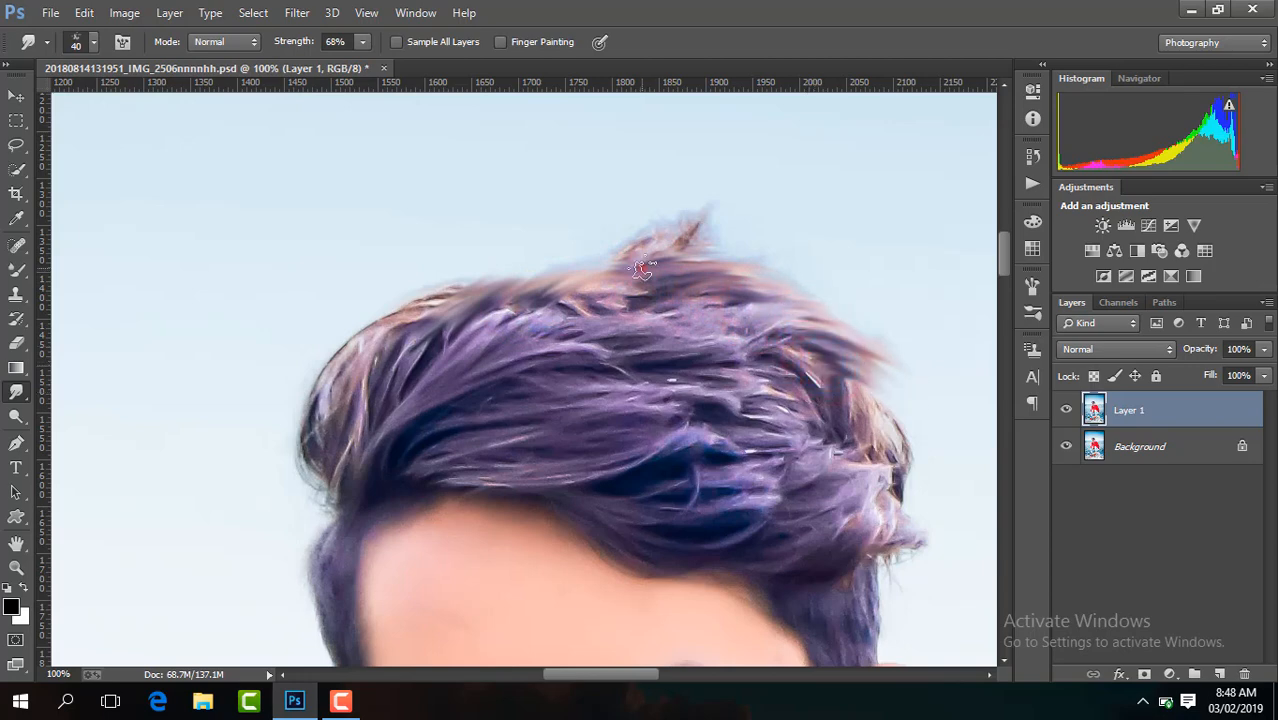
mouse_move(640, 272)
left_mouse_down()
mouse_move(782, 270)
mouse_move(632, 266)
mouse_move(814, 285)
mouse_move(644, 290)
mouse_move(790, 288)
mouse_move(686, 302)
mouse_move(657, 268)
left_mouse_up()
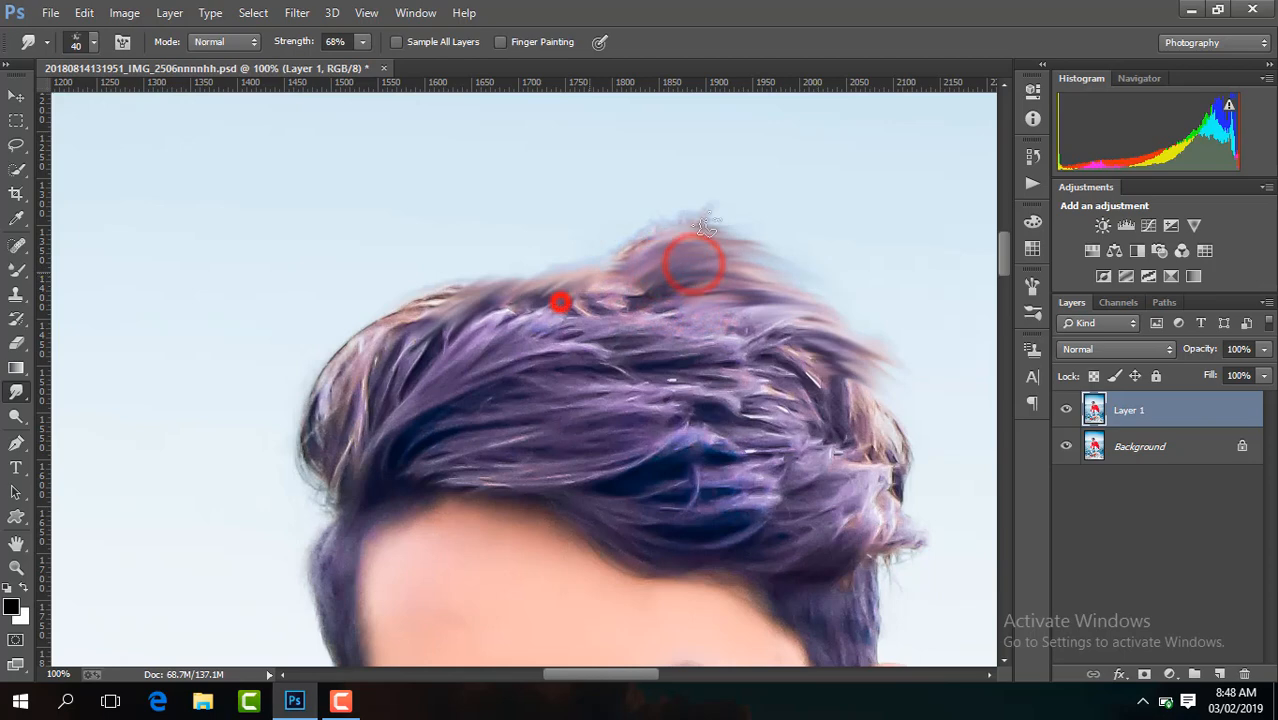
- Delete the layer holding the smudged hair
key("ctrl+minus")
key("ctrl+minus")
key("ctrl+minus")
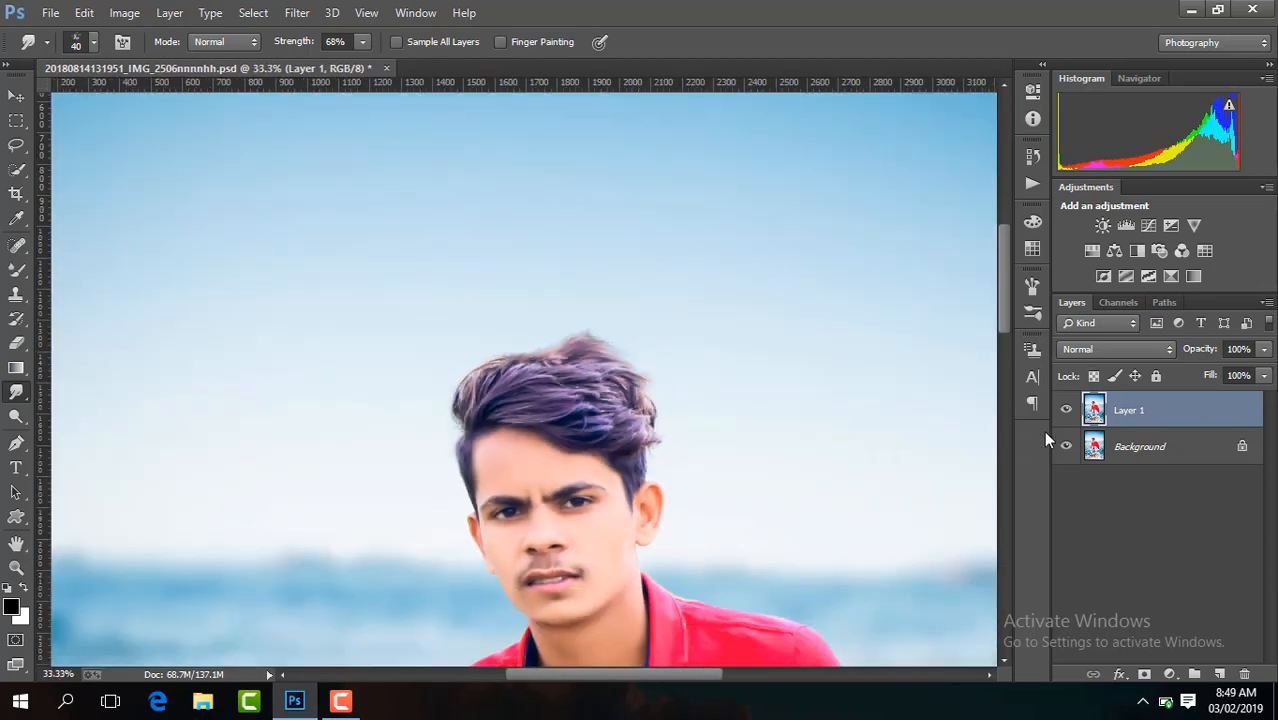
left_click(1065, 410)
key("Delete")
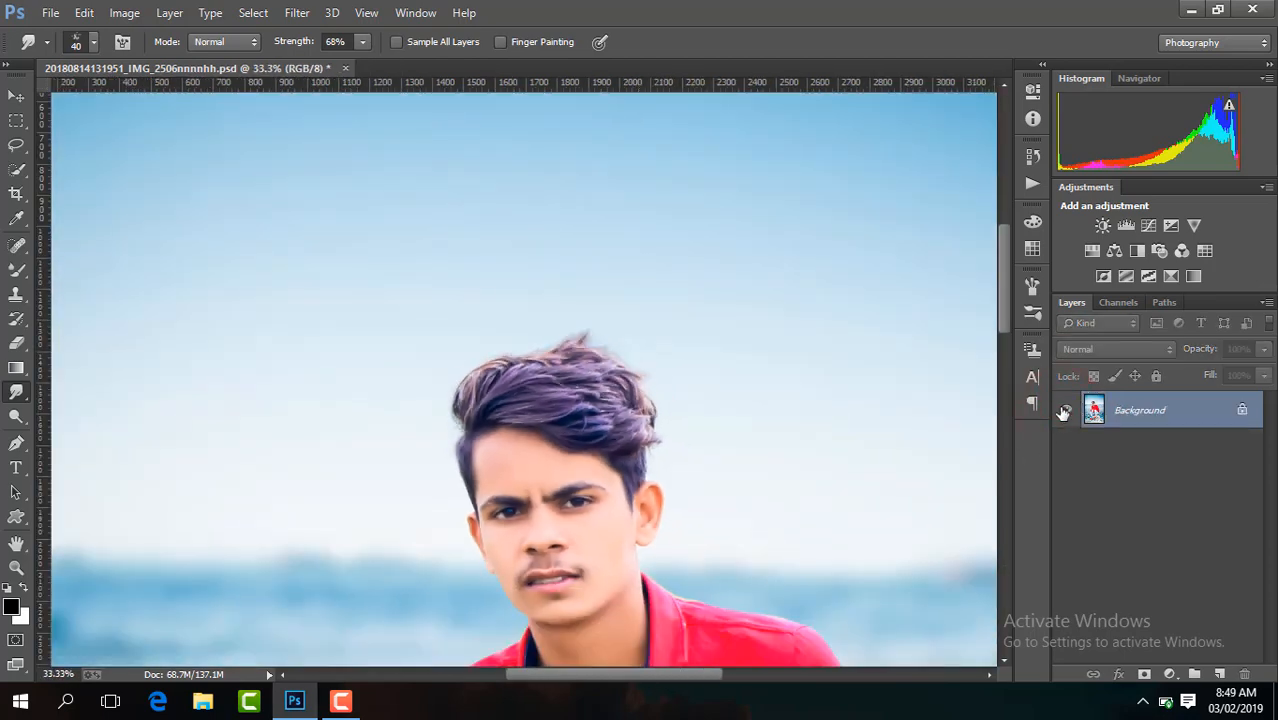
- Duplicate the background layer and set the Clone Stamp brush to 66 px for retouching the hair's upper edge
key("ctrl+plus")
key("ctrl+plus")
key("ctrl+plus")
key("ctrl+plus")
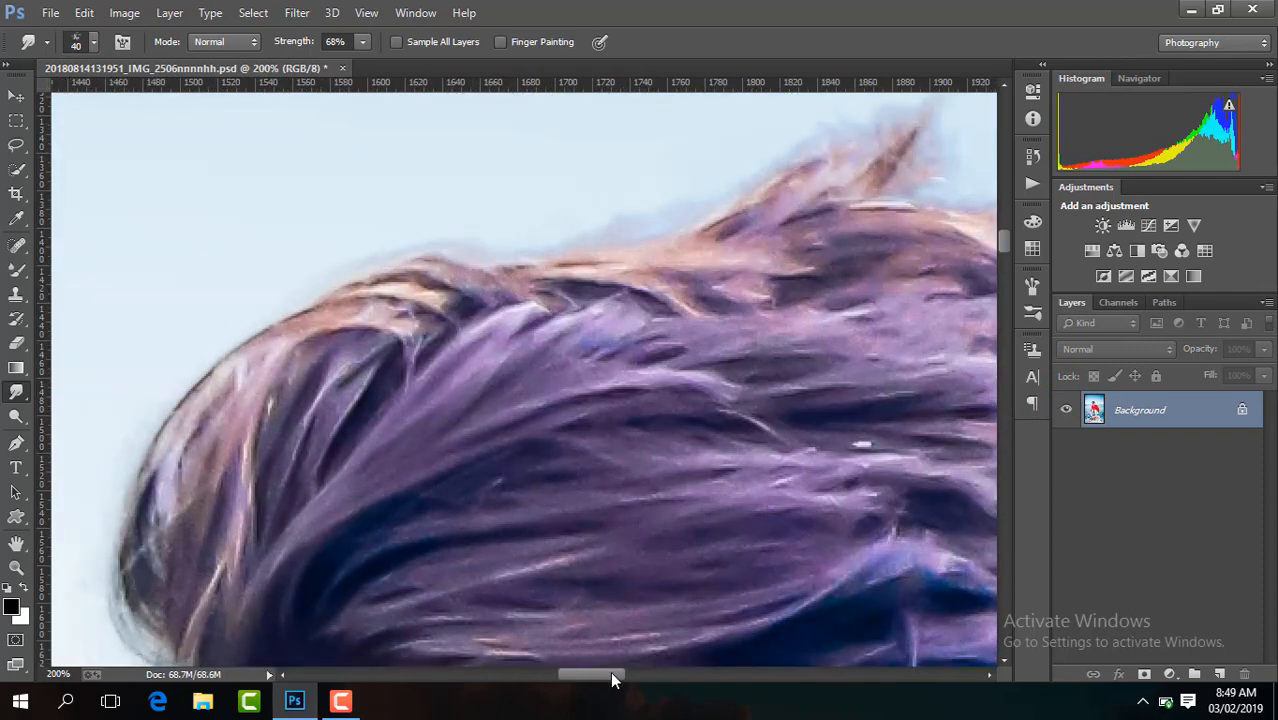
left_click_drag(612, 679, 650, 671)
left_click_drag(1004, 242, 1003, 230)
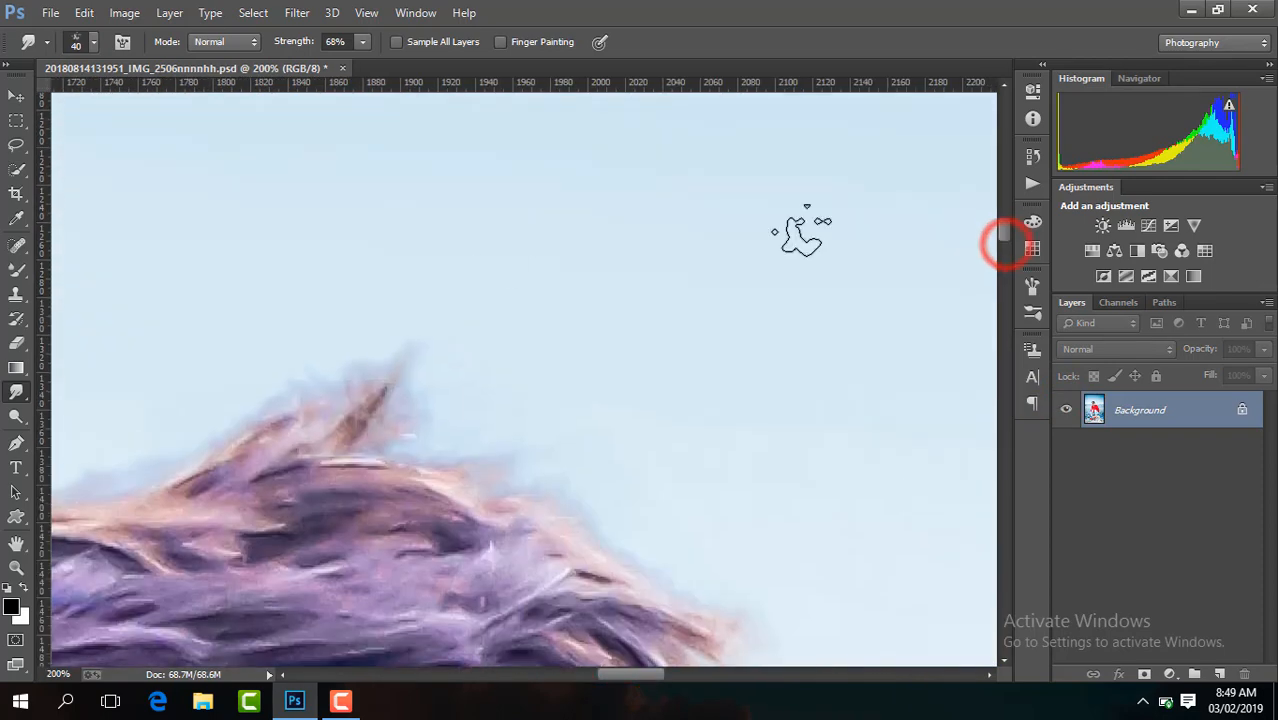
left_click(16, 293)
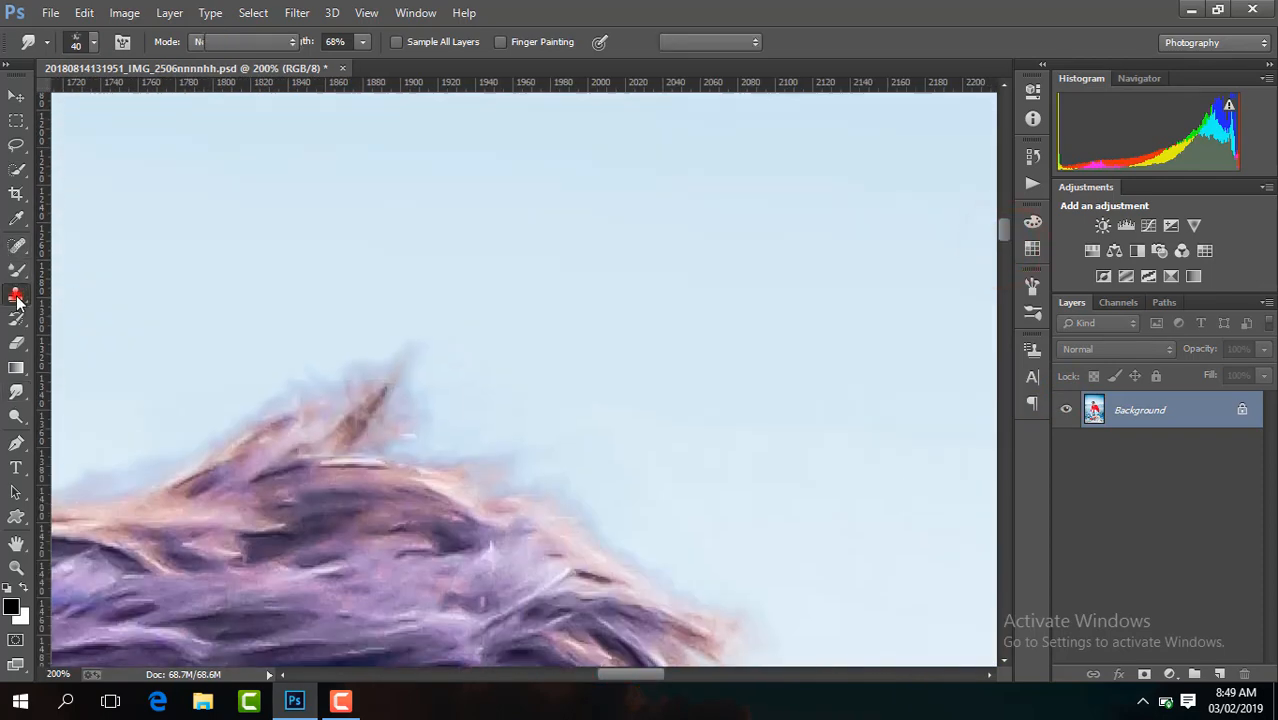
left_click(94, 43)
key("Return")
key("ctrl+j")
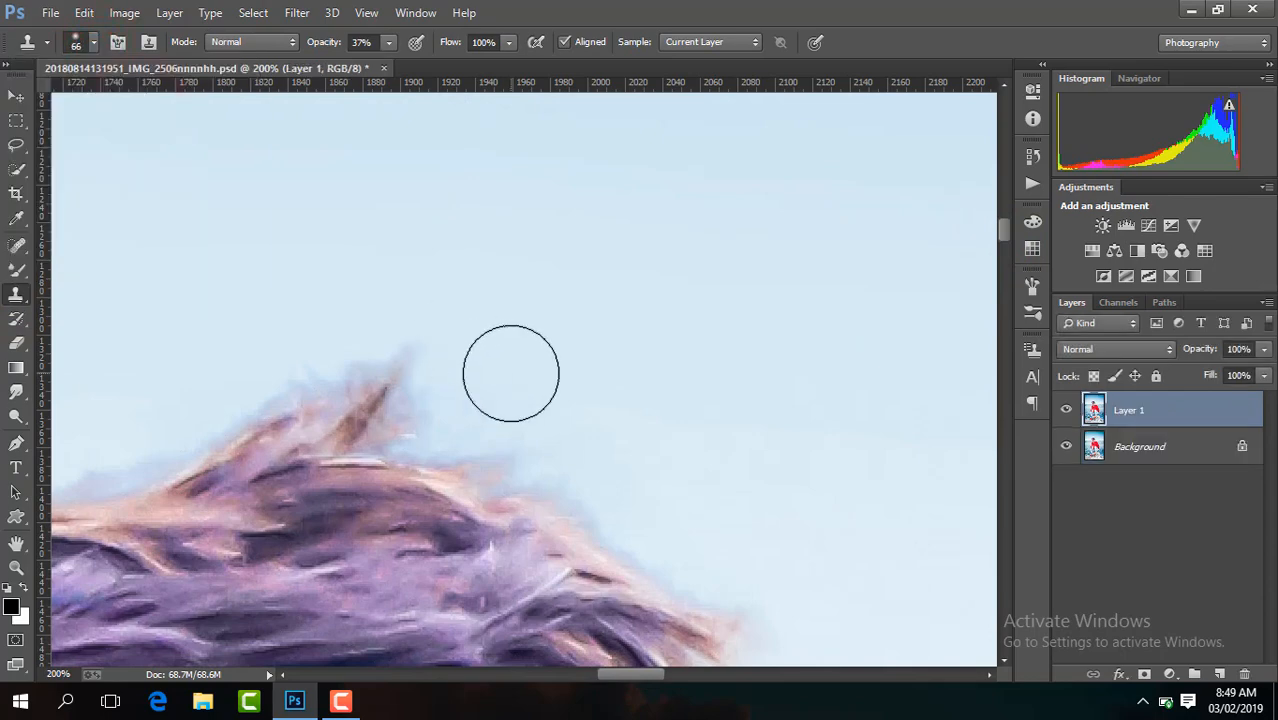
- Clone clean sky over the stray tips and fringe along the top of the hair at 37% opacity
left_click(414, 357)
left_click(348, 345)
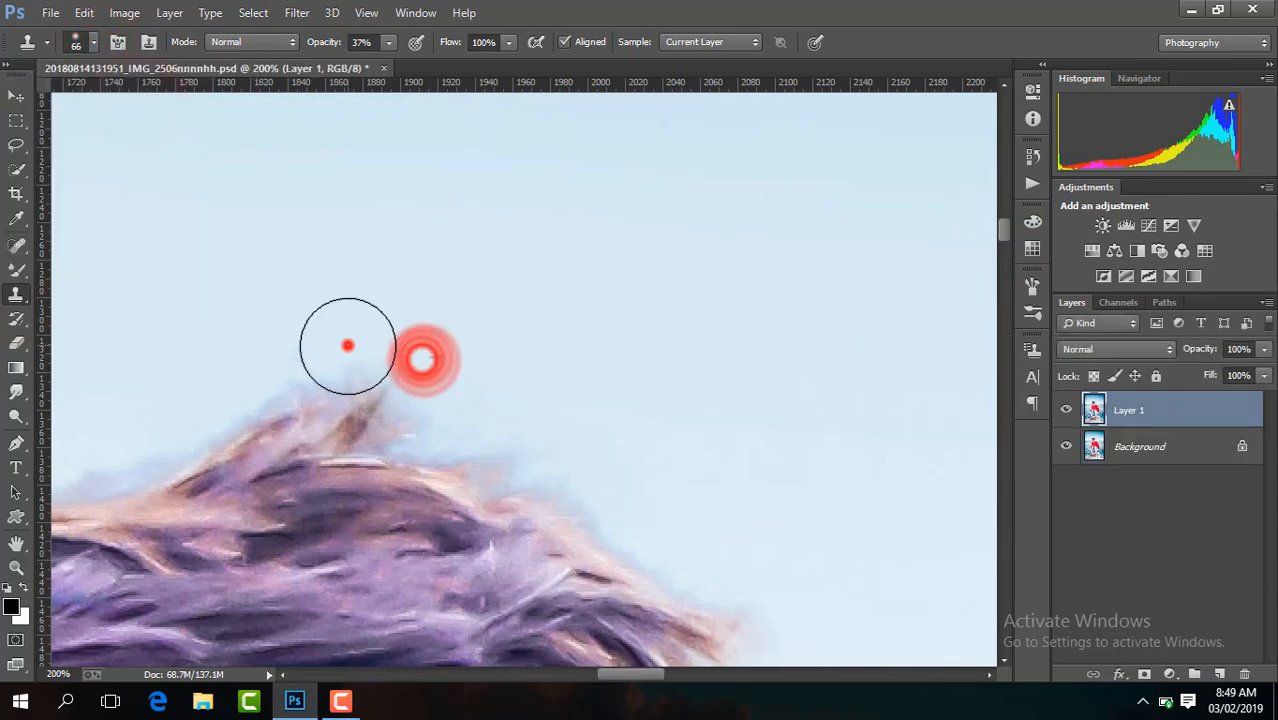
left_click_drag(299, 354, 277, 376)
left_click(516, 437)
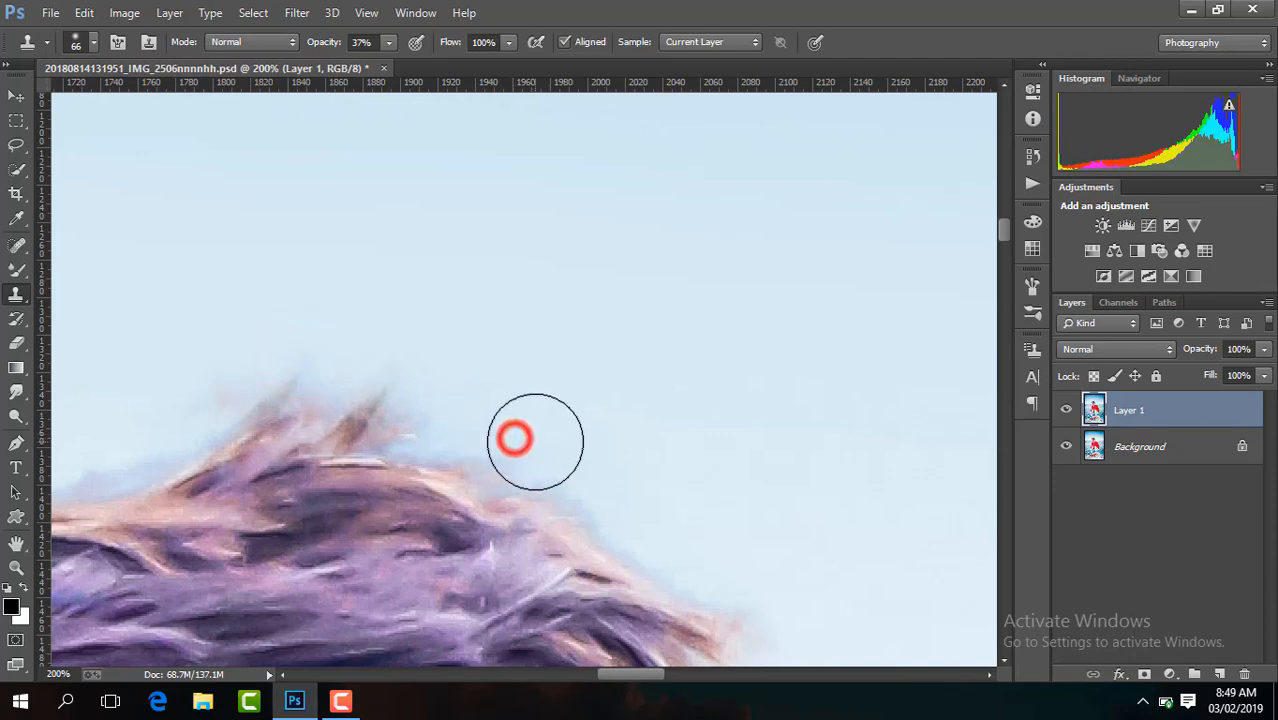
left_click(605, 451)
left_click(716, 547)
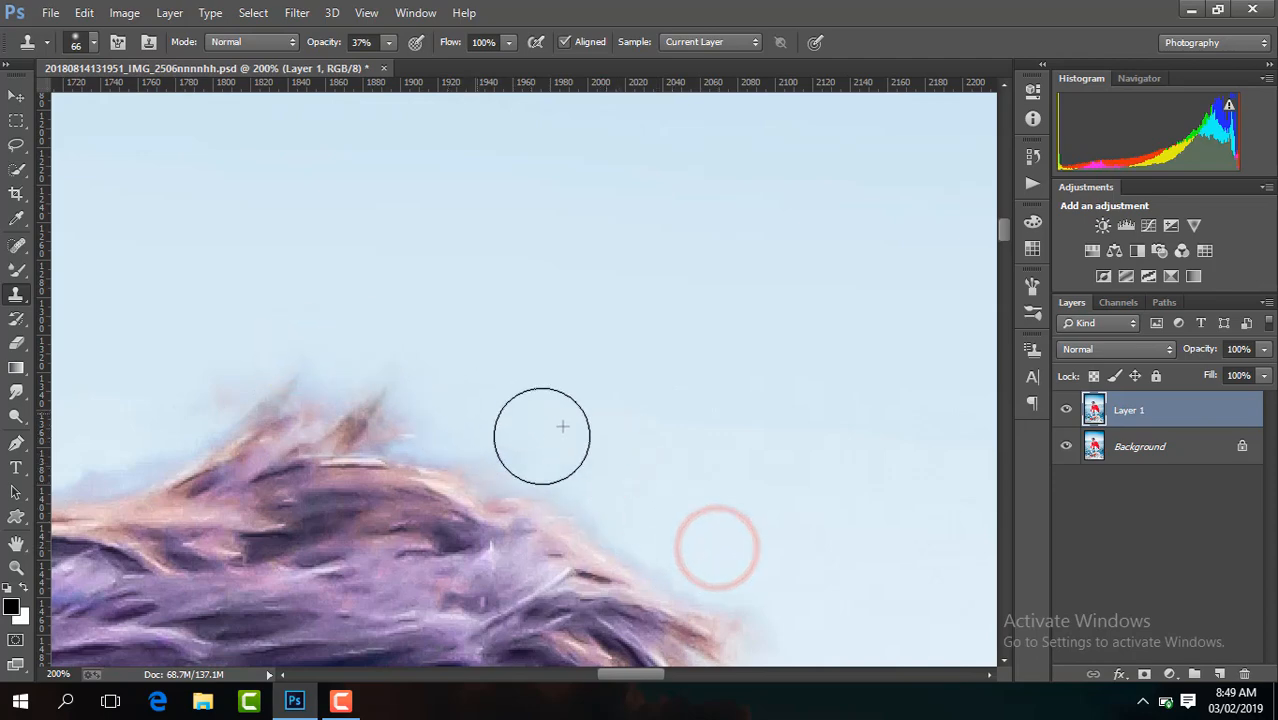
- Merge the visible layers after checking the hair retouch on the whole image, and duplicate the merged background
key("ctrl+minus")
key("ctrl+minus")
key("ctrl+minus")
key("ctrl+minus")
key("ctrl+minus")
key("ctrl+minus")
key("ctrl+minus")
key("ctrl+minus")
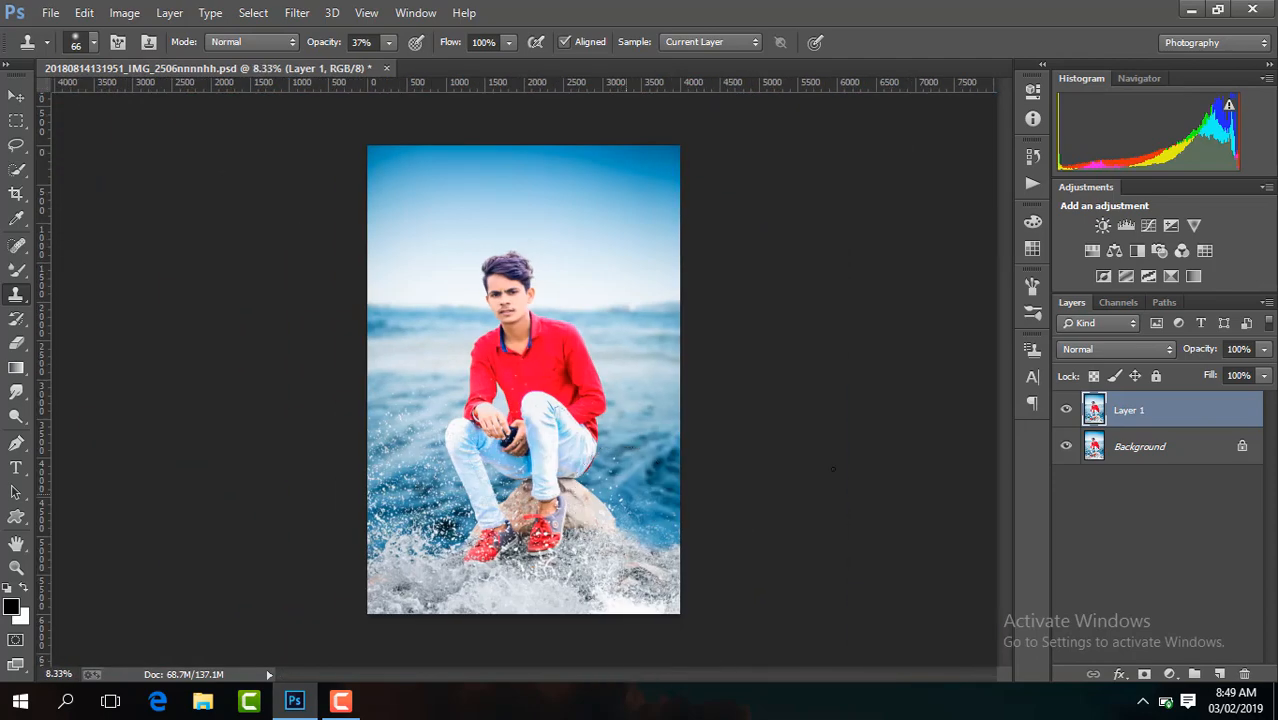
left_click(1066, 412)
right_click(1174, 420)
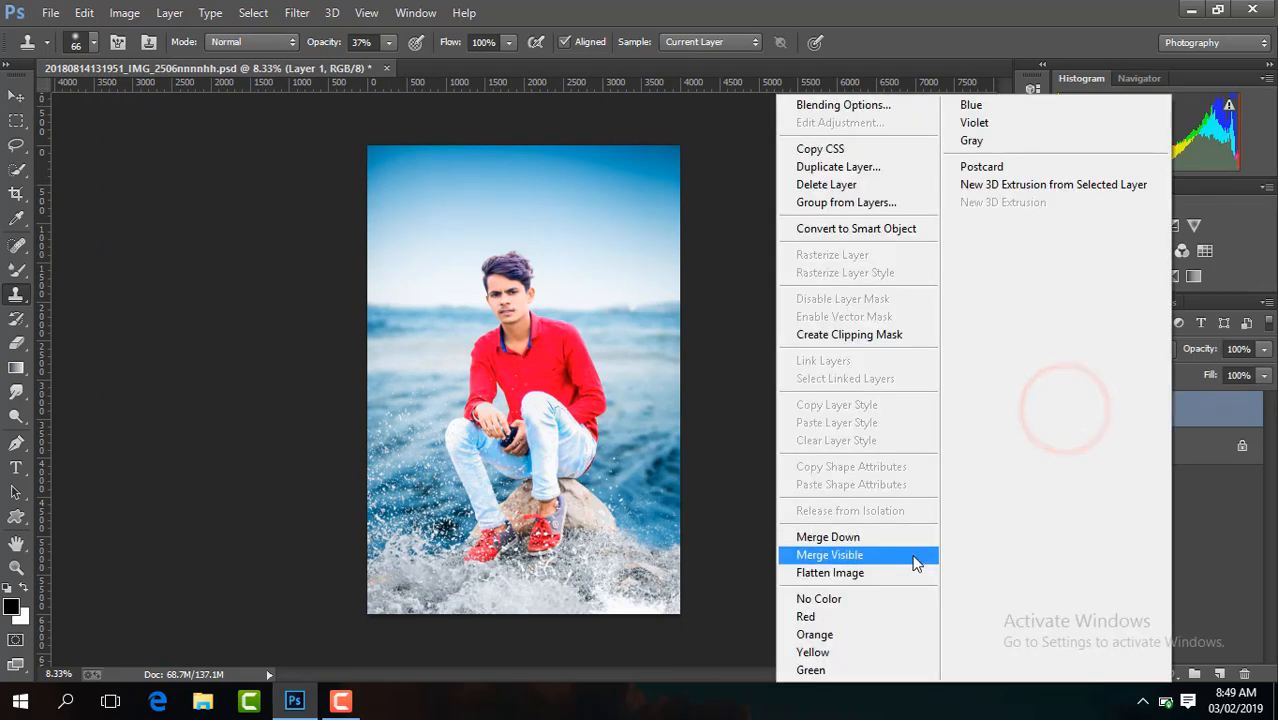
left_click(913, 559)
key("ctrl+z")
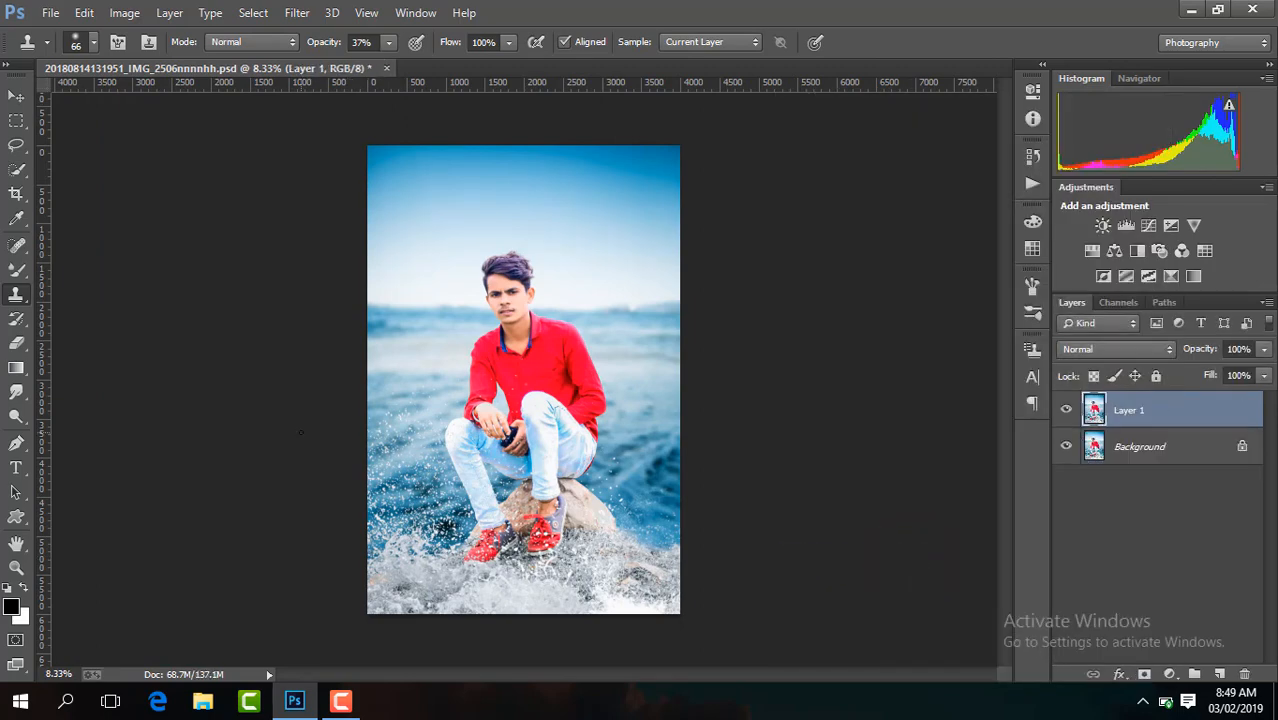
- Try a black-to-transparent linear gradient at 80% opacity upward from the image's lower edge, and delete that layer
left_click(22, 368)
key("ctrl+plus")
key("ctrl+plus")
left_click_drag(1008, 402, 1008, 478)
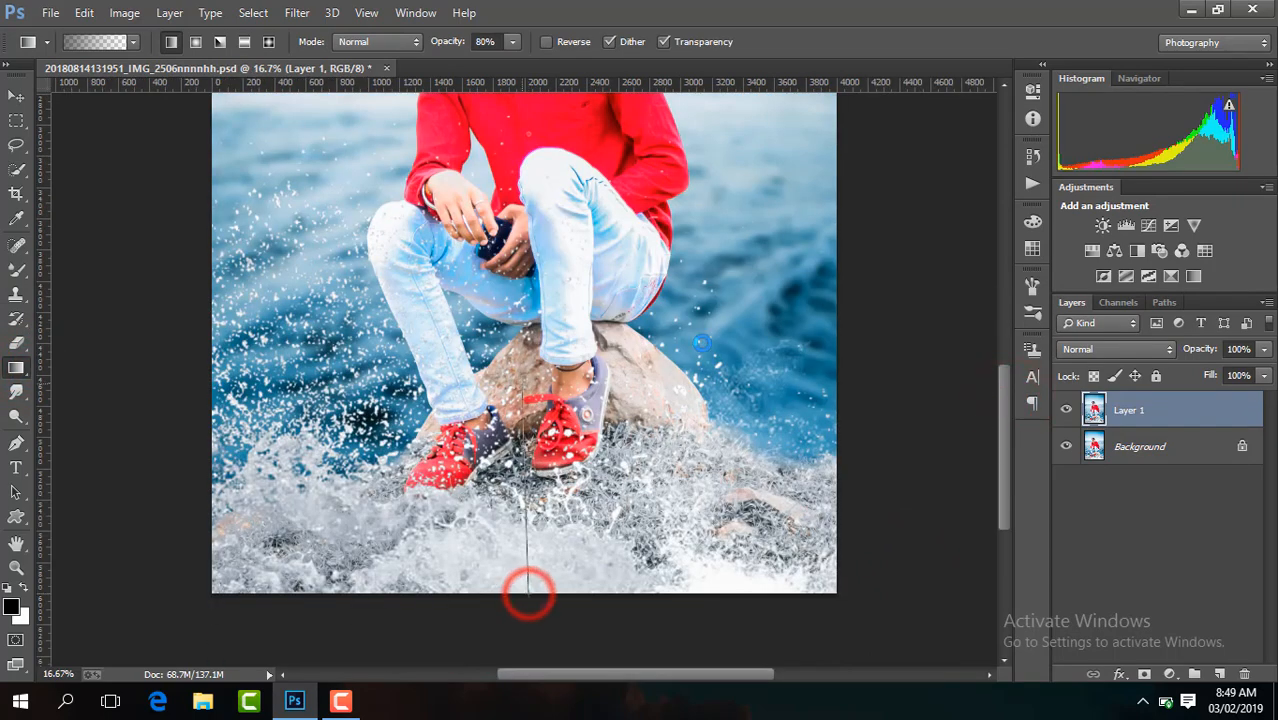
left_click_drag(528, 592, 528, 592)
key("ctrl+0")
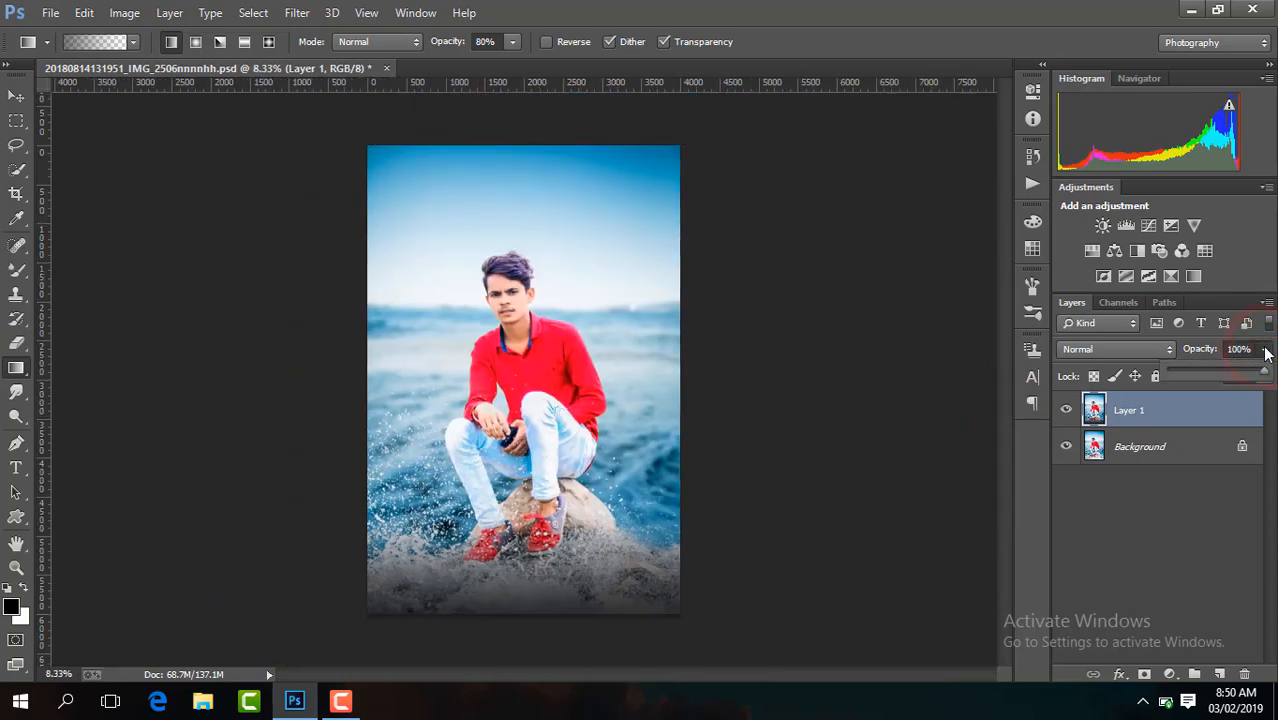
left_click(1220, 405)
key("Delete")
- Duplicate the background, draw a longer dark gradient from its lower edge to the torso, and lower the layer's opacity to 18%
key("ctrl+j")
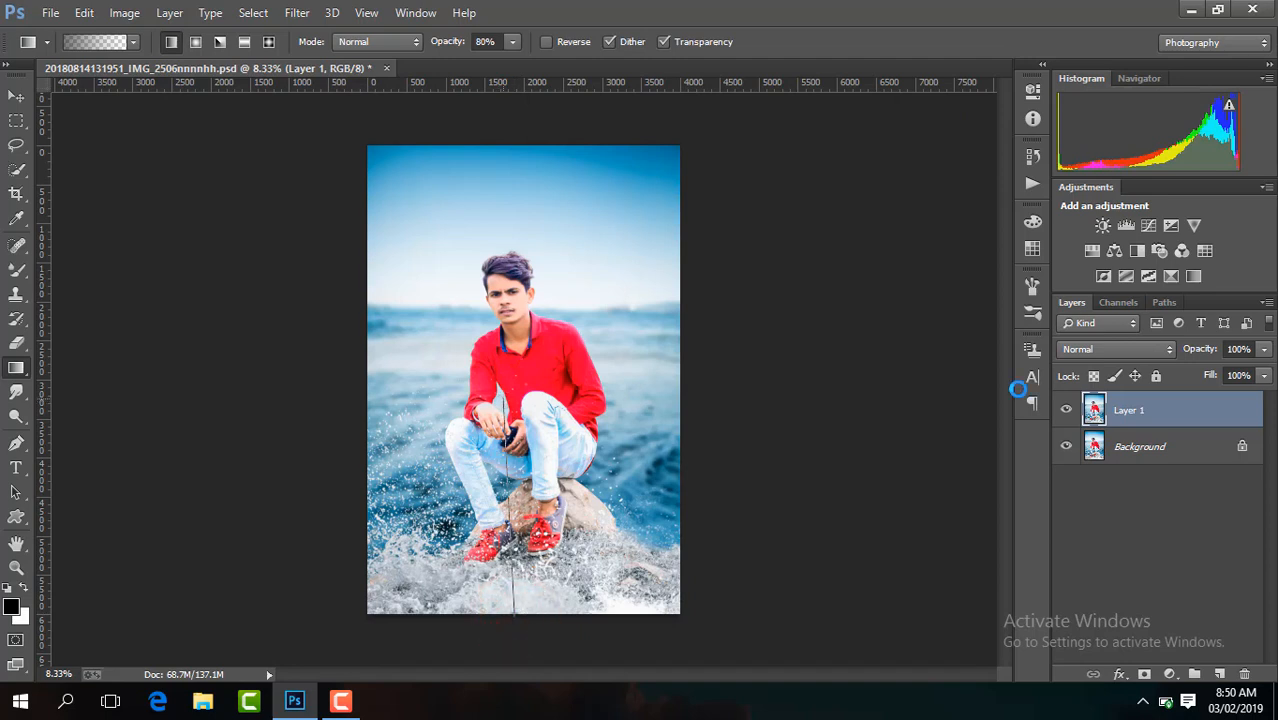
left_click_drag(1253, 372, 1184, 373)
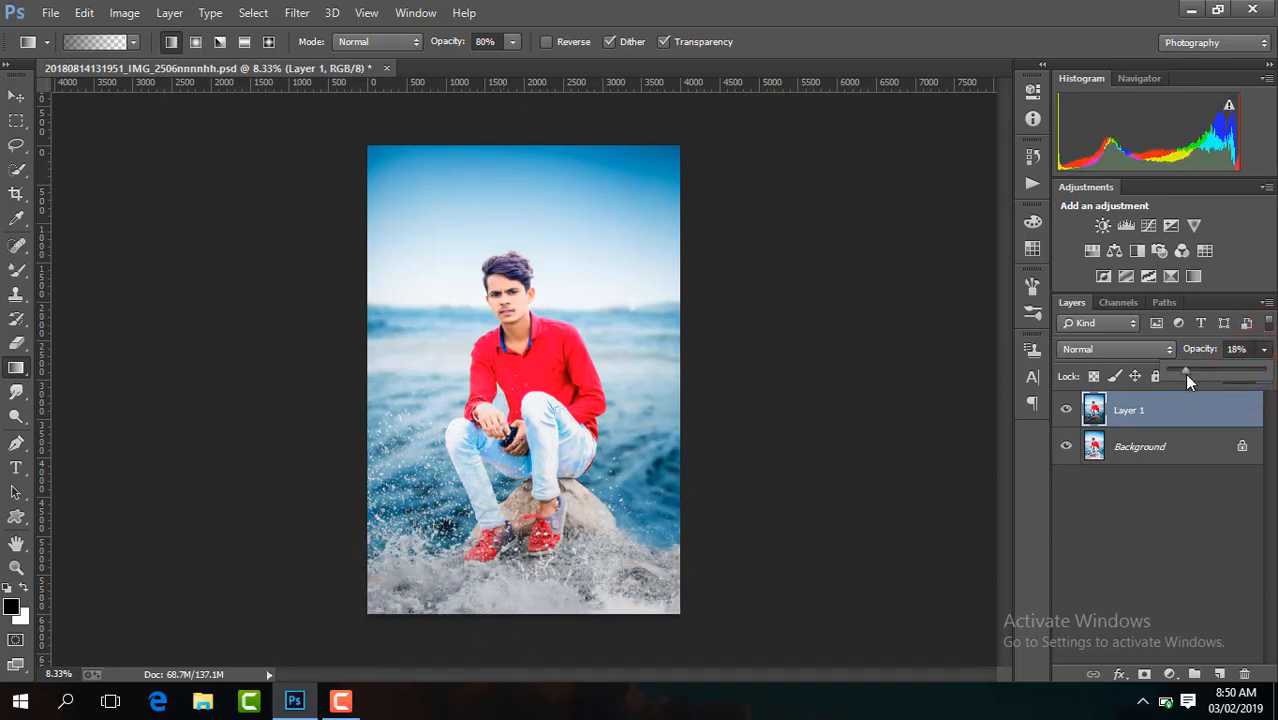
left_click(1067, 409)
left_click(1067, 409)
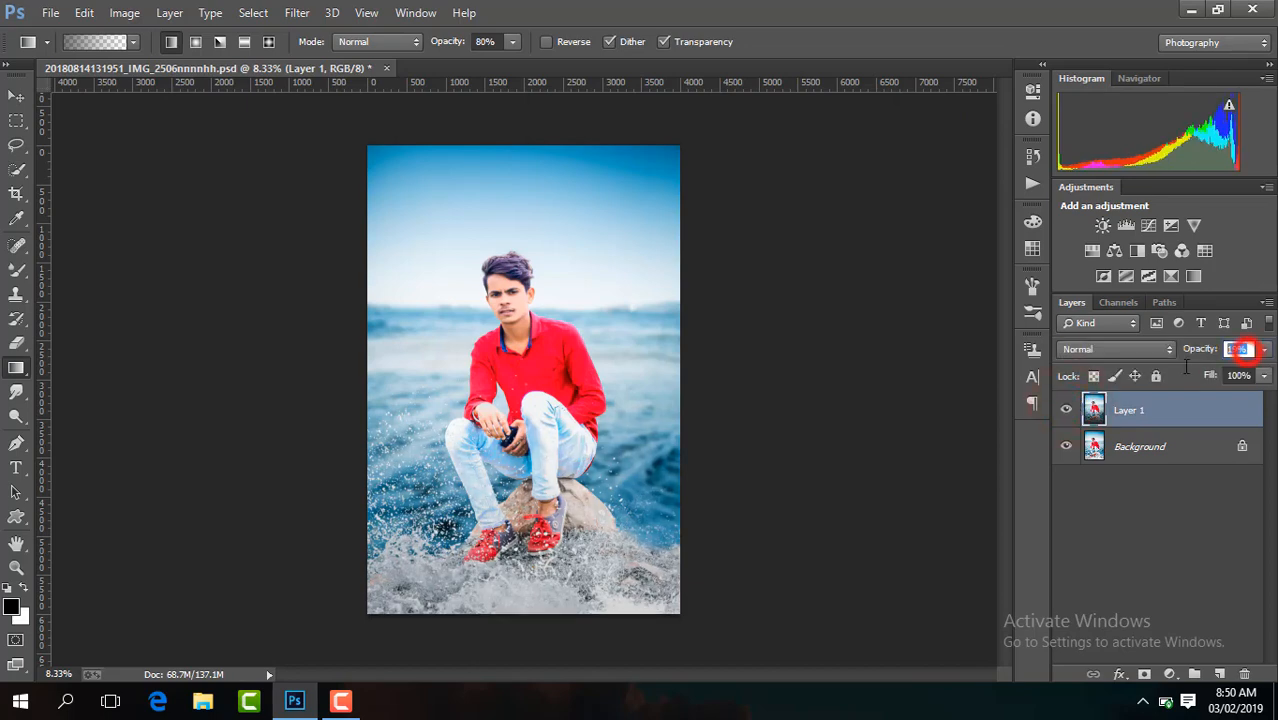
- Set the gradient layer's opacity to 0% and merge the visible layers
type("0")
key("Return")
right_click(1160, 420)
left_click(909, 555)
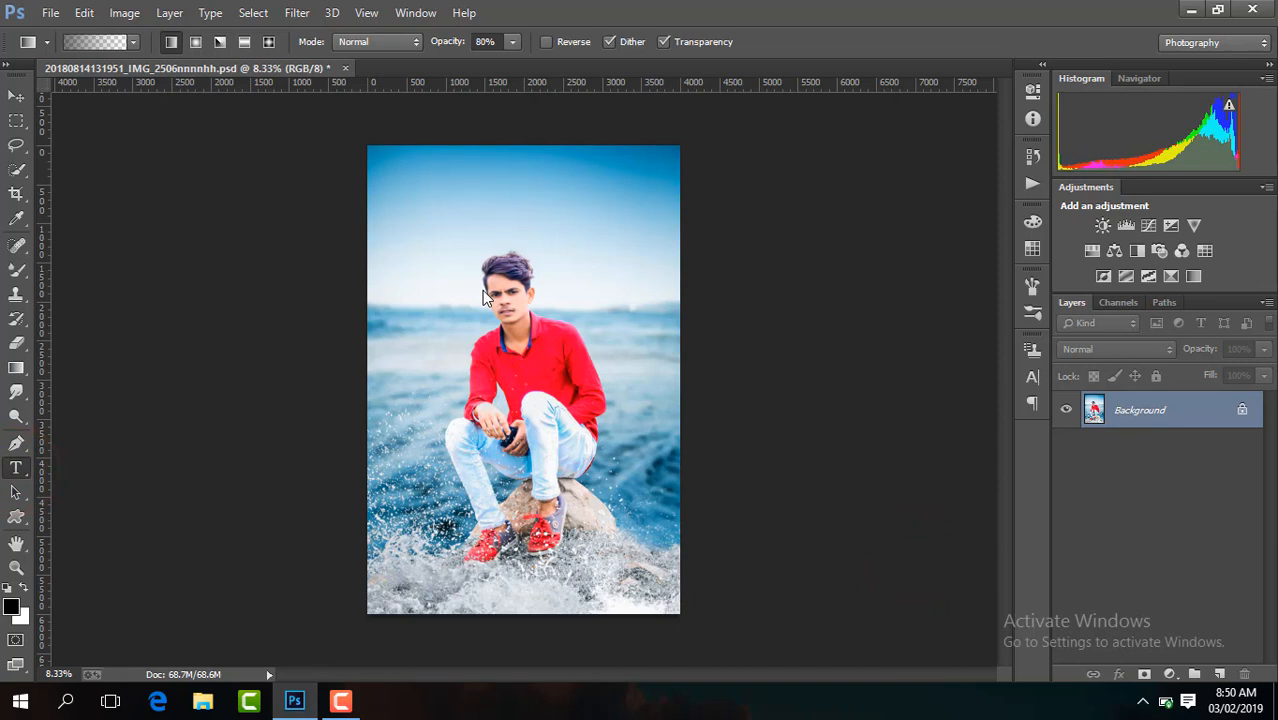
- Add the text ADVENTURE at 72 pt in black beside the subject's head
key("t")
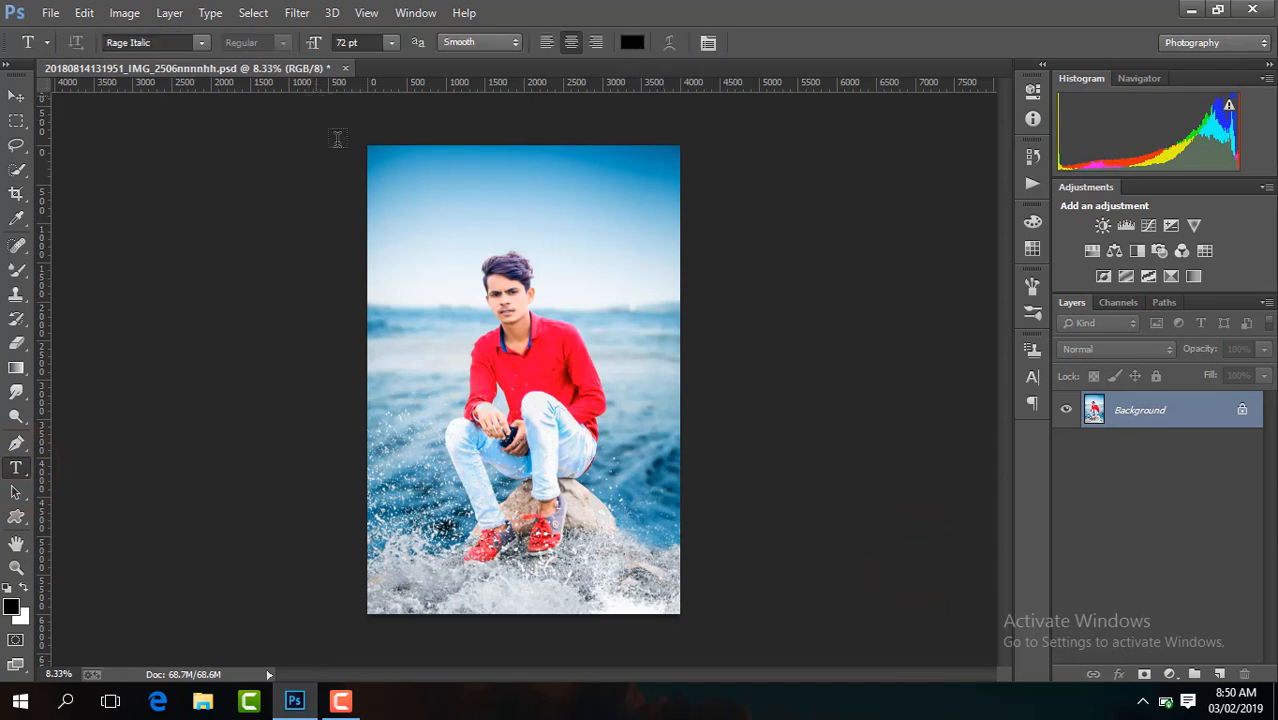
left_click(395, 245)
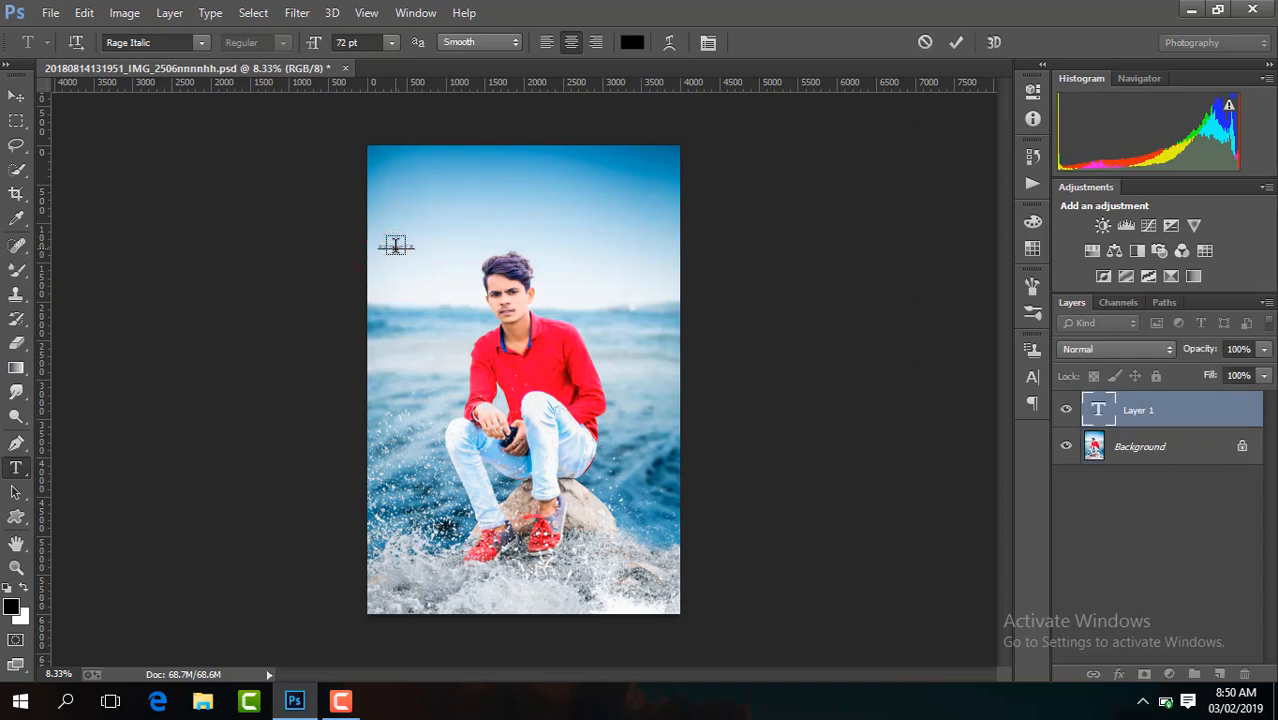
left_click(16, 95)
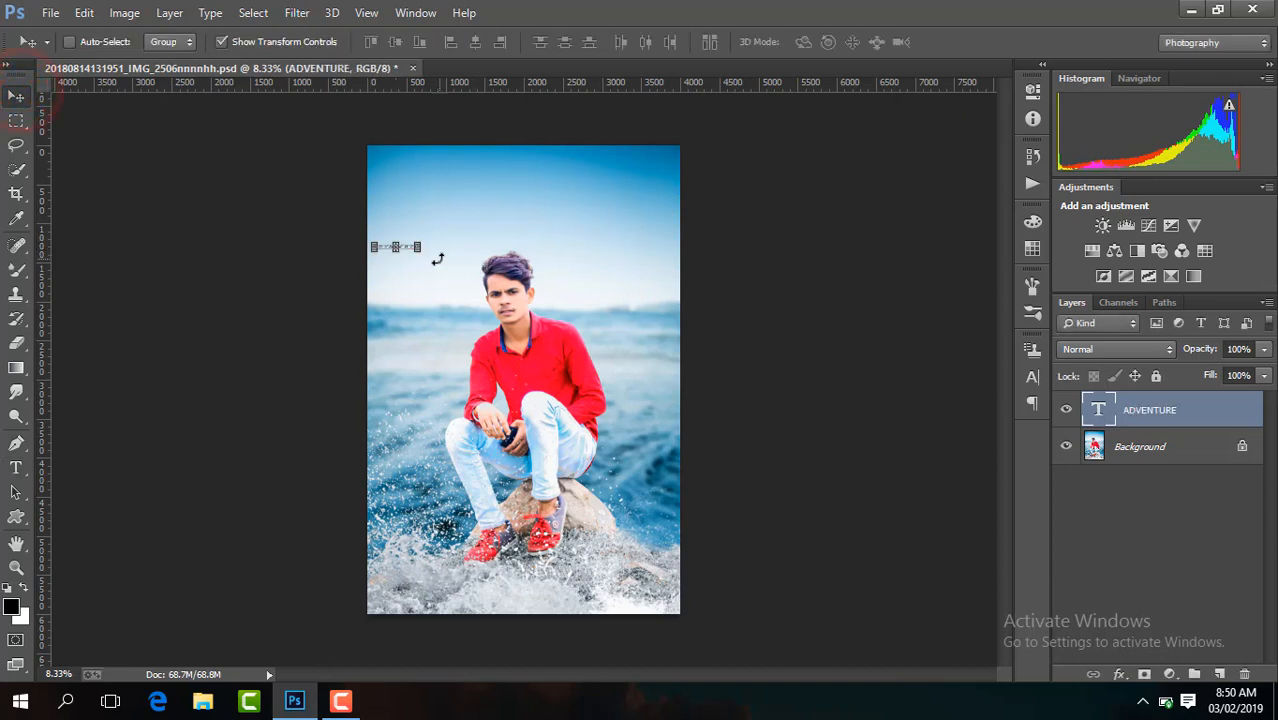
- Scale the ADVENTURE text proportionally to about 537% and move it into the sky just above the head
left_click_drag(421, 251, 517, 306)
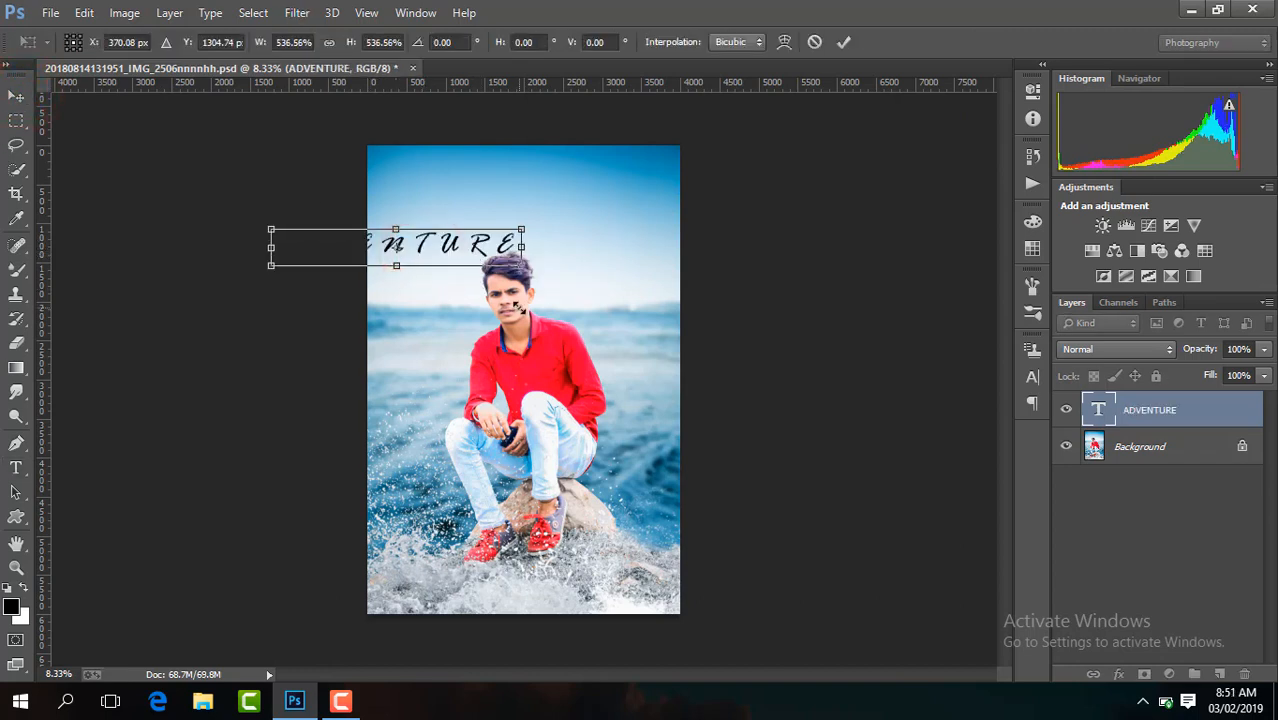
left_click(333, 40)
left_click_drag(493, 240, 621, 234)
- Change the ADVENTURE text's font to Rockwell Extra Bold
left_click(16, 467)
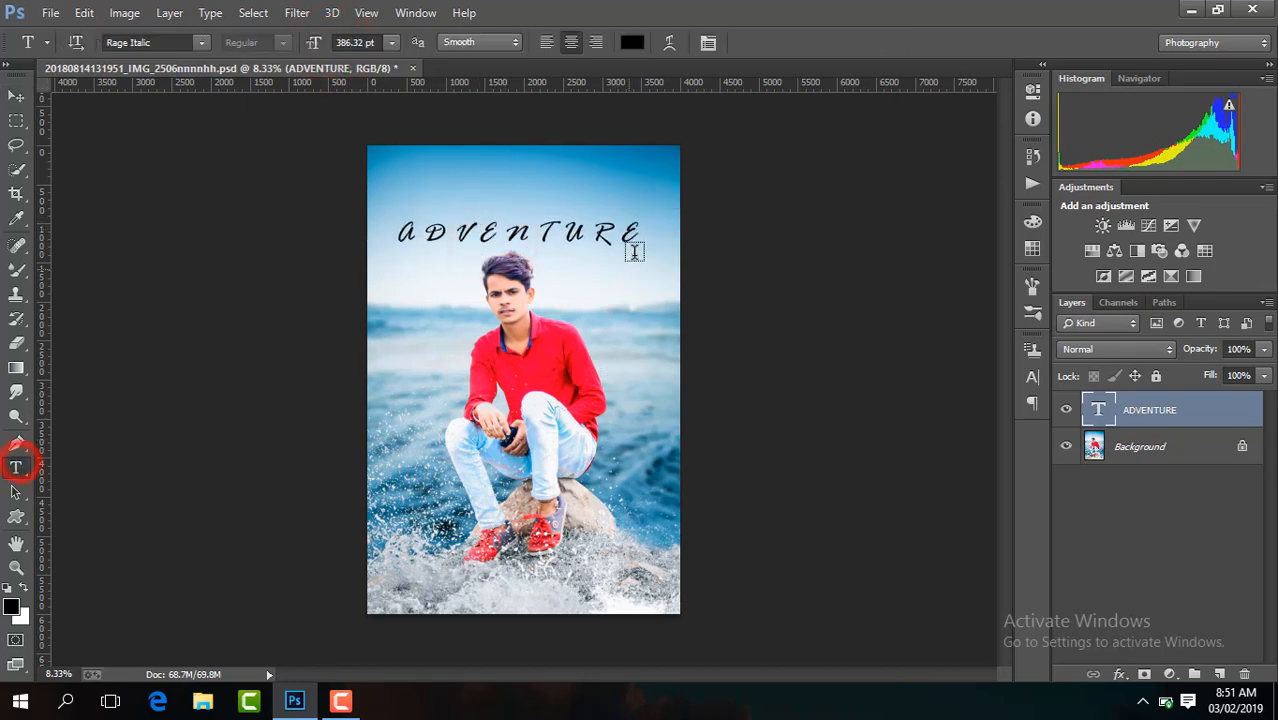
double_click(633, 236)
left_click(202, 42)
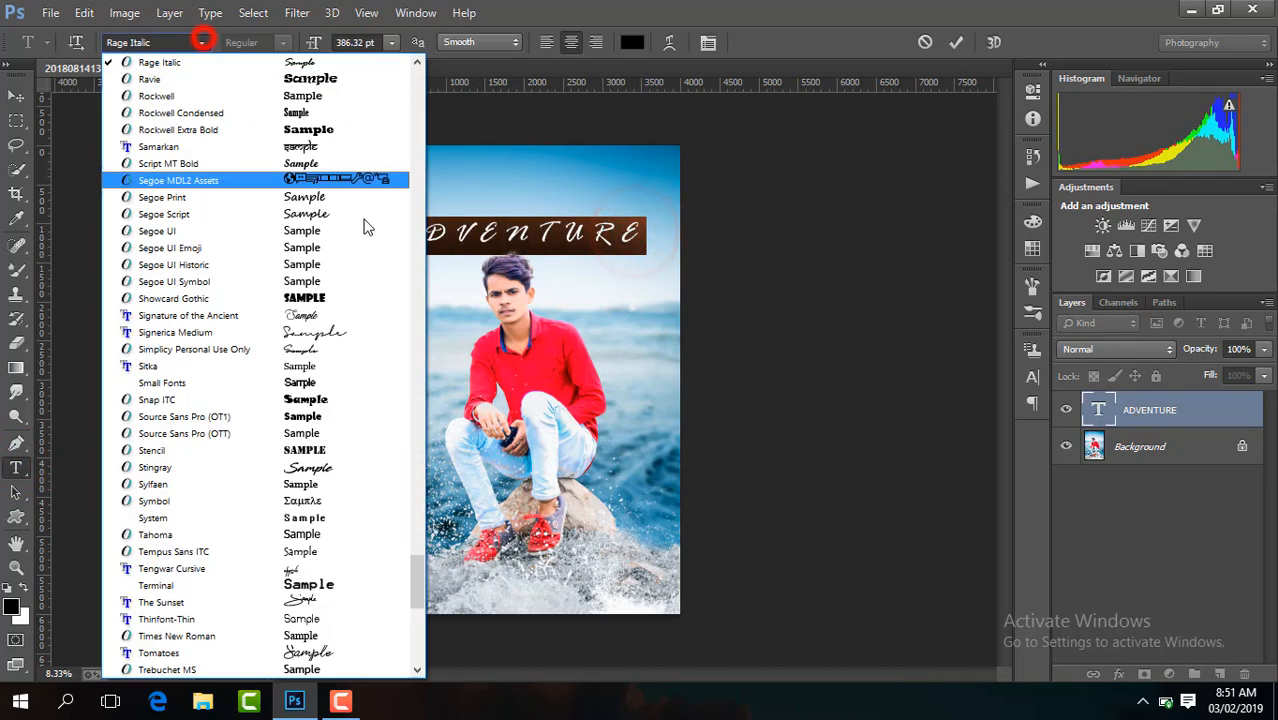
left_click(366, 131)
left_click(957, 41)
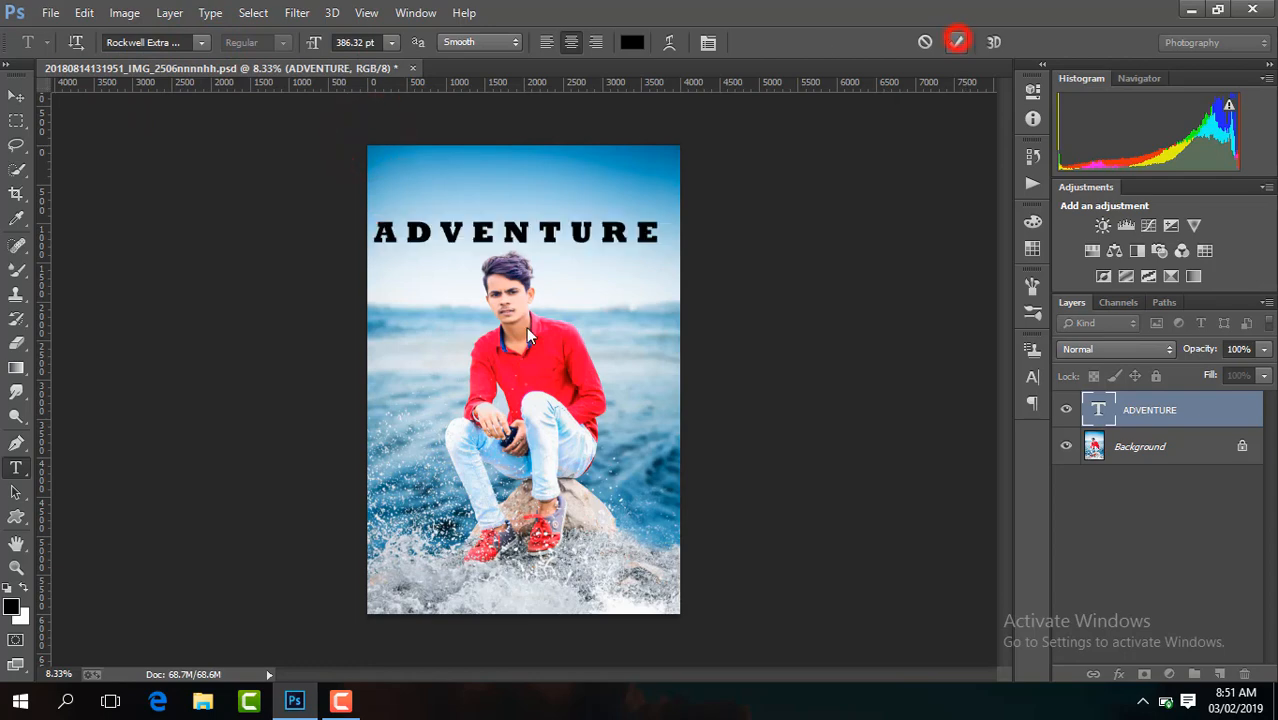
- Move the ADVENTURE text down so it crosses the hair, and set its layer opacity to 60%
left_click(16, 98)
left_click_drag(648, 236, 648, 268)
key("ctrl+plus")
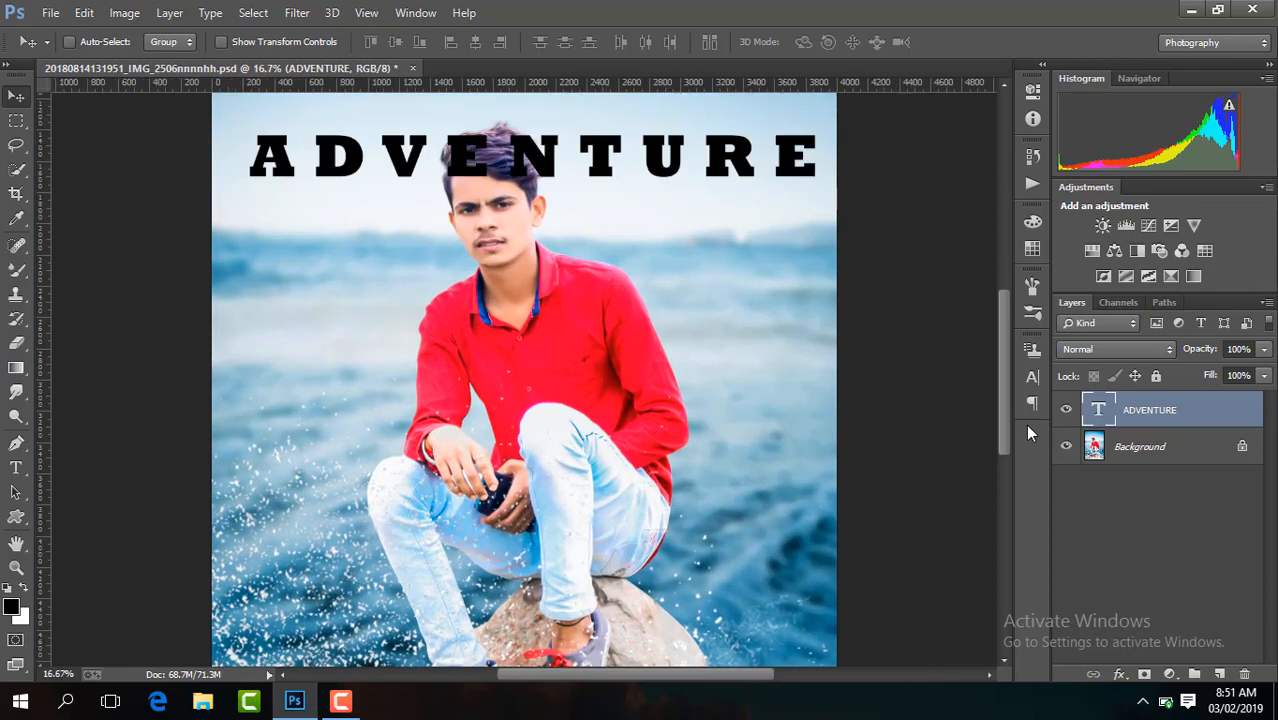
left_click_drag(1003, 381, 996, 319)
left_click_drag(778, 369, 764, 372)
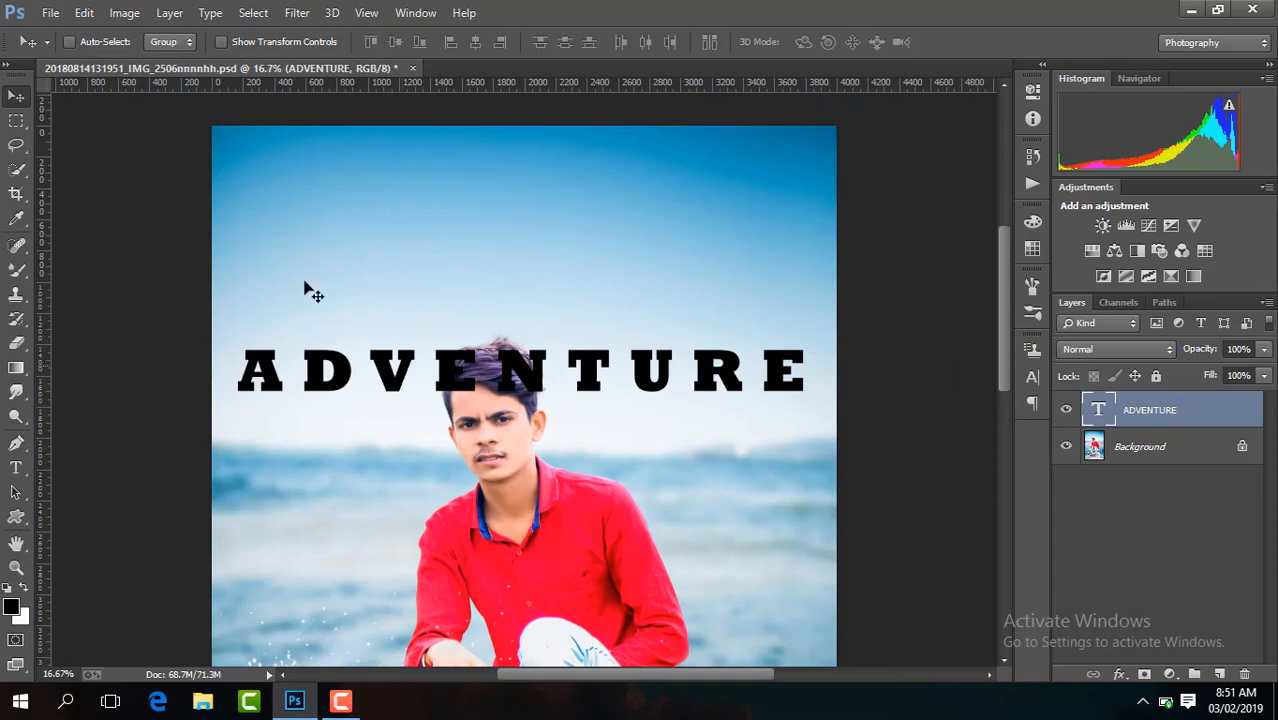
left_click(1265, 350)
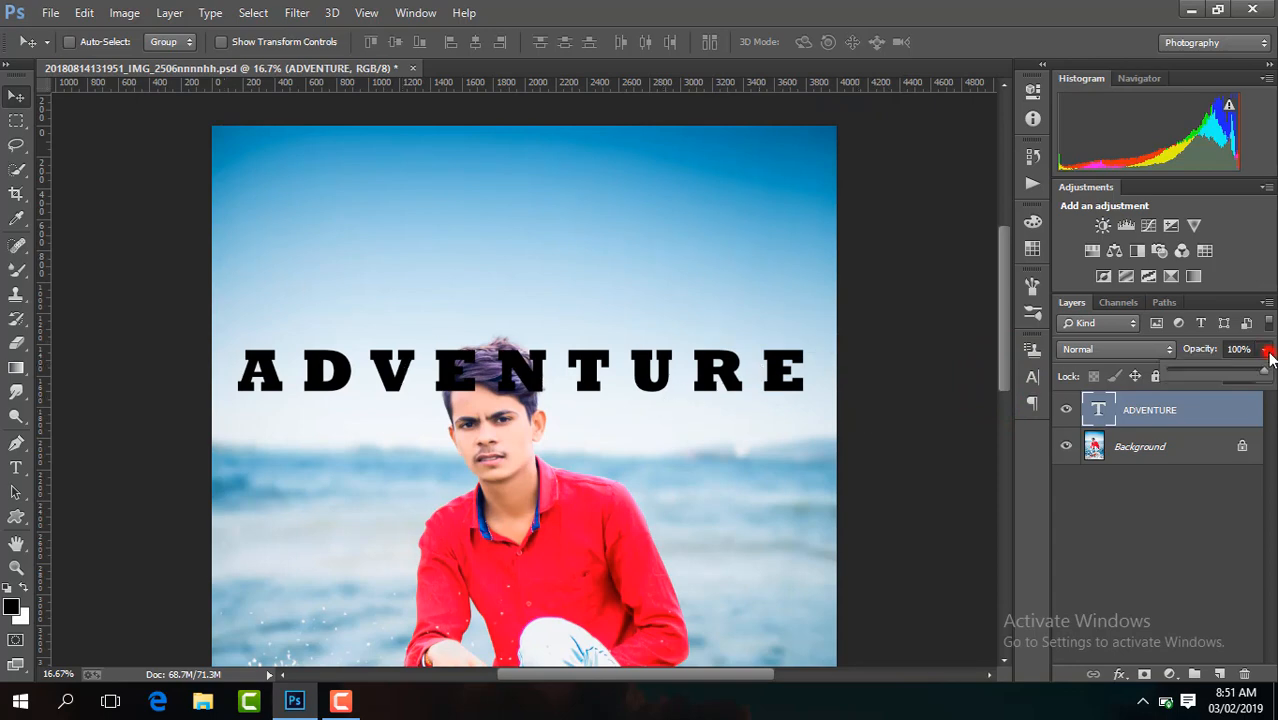
left_click_drag(1251, 376, 1223, 378)
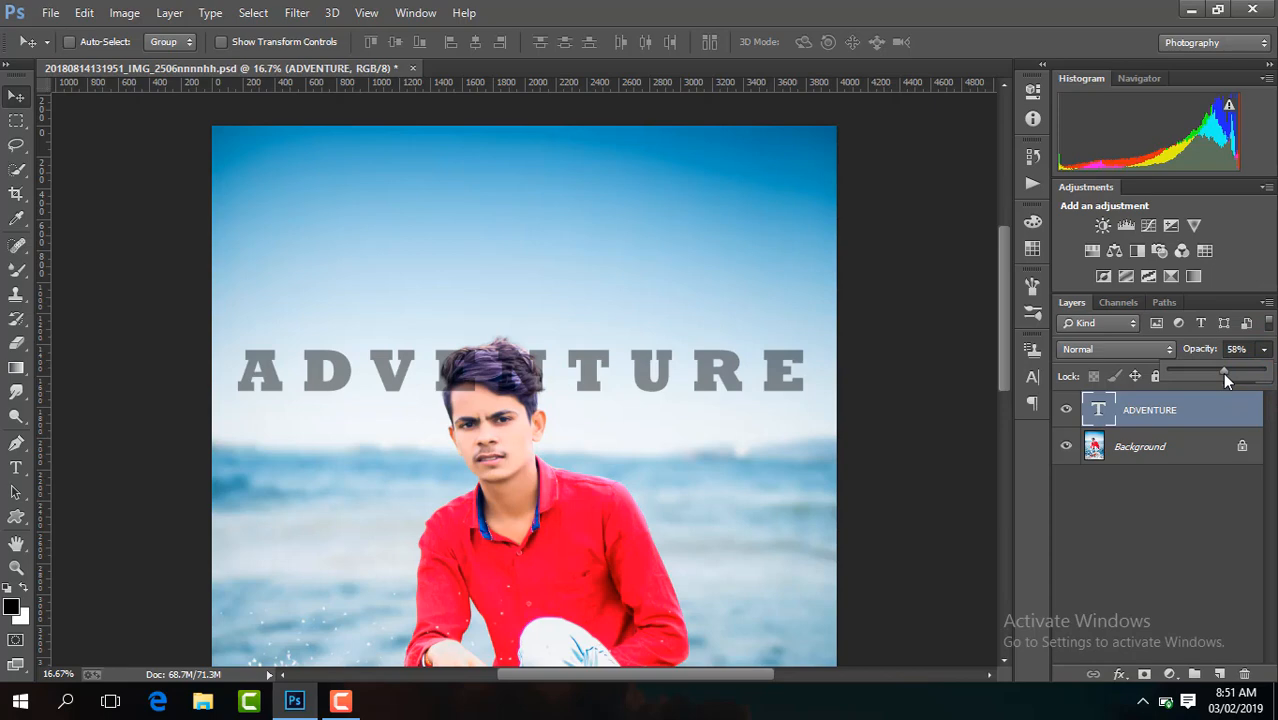
- Rasterize the ADVENTURE text layer for erasing with the Eraser tool
key("ctrl+plus")
key("ctrl+plus")
key("ctrl+plus")
key("ctrl+plus")
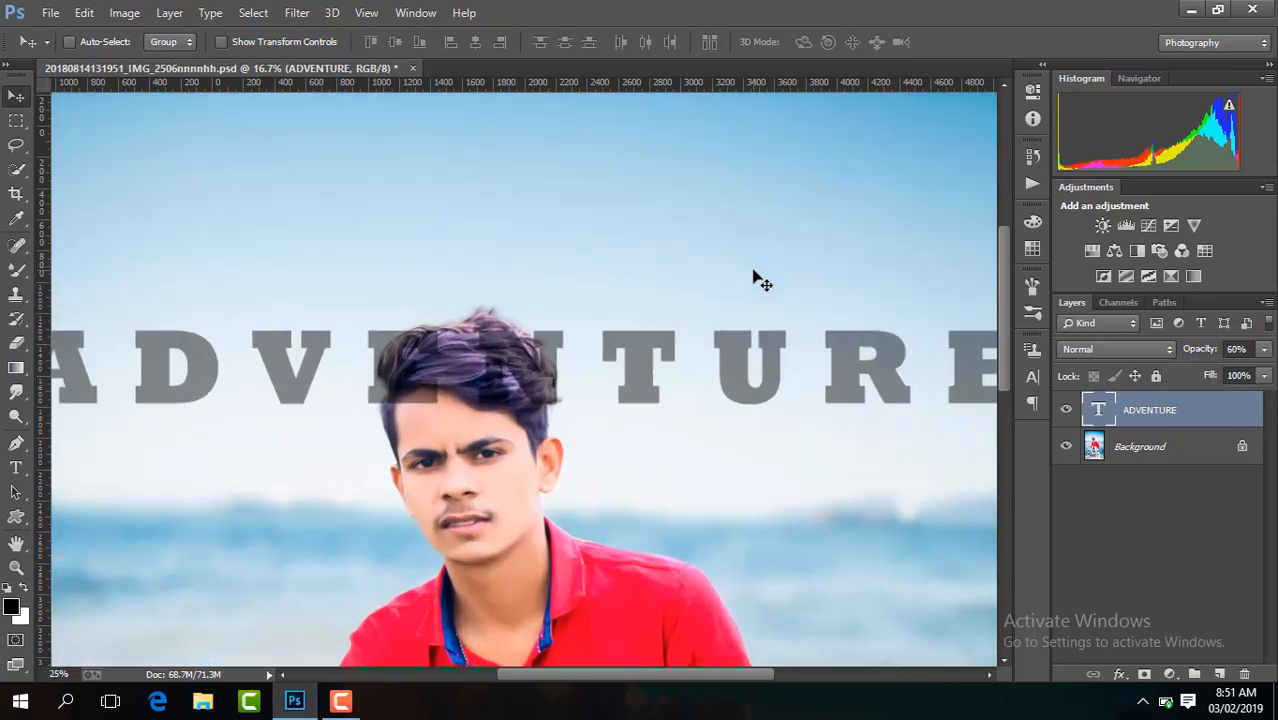
key("ctrl+plus")
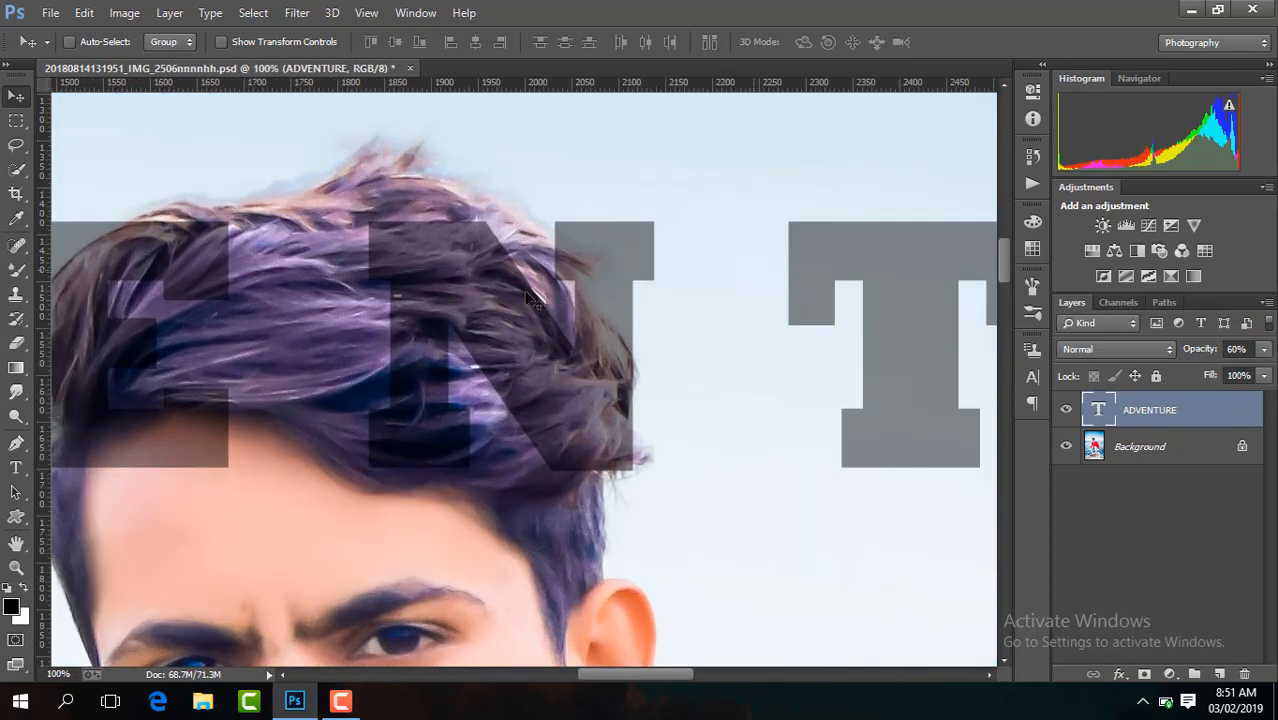
left_click(20, 343)
left_click(408, 357)
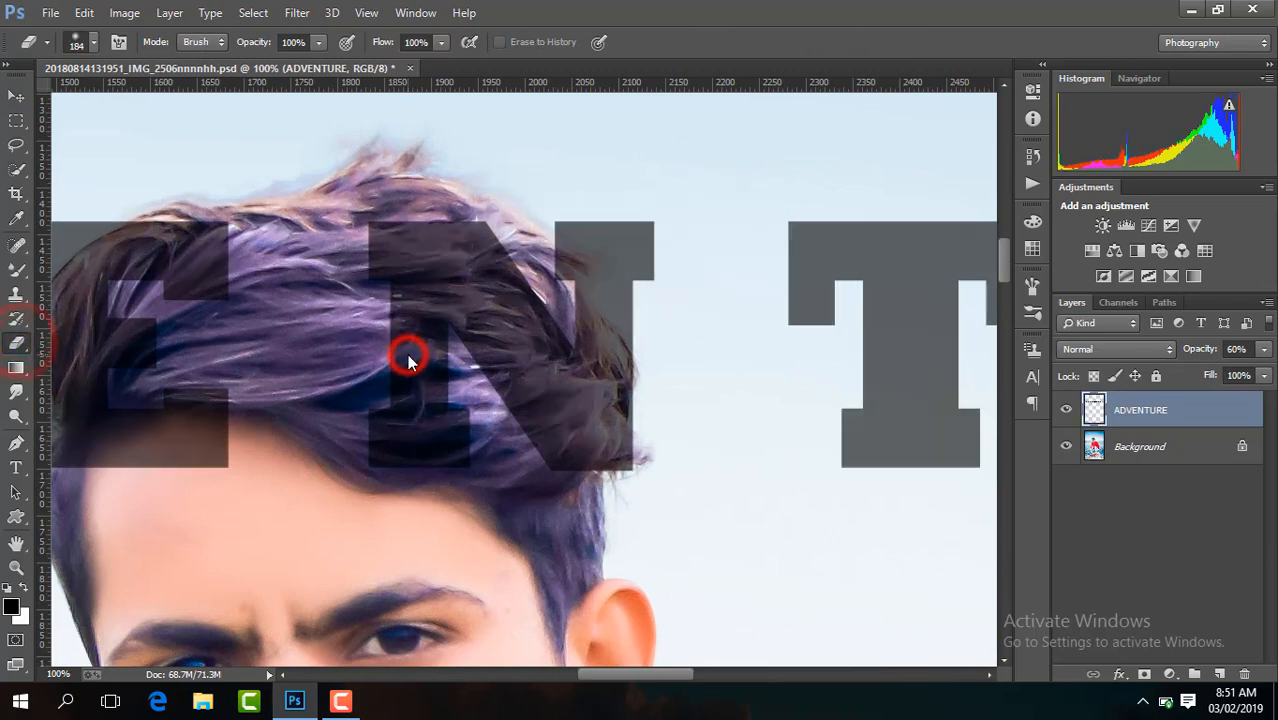
- Erase the parts of the letters N and E covering the hair with a hard round eraser of 76 px
left_click(90, 42)
left_click(123, 191)
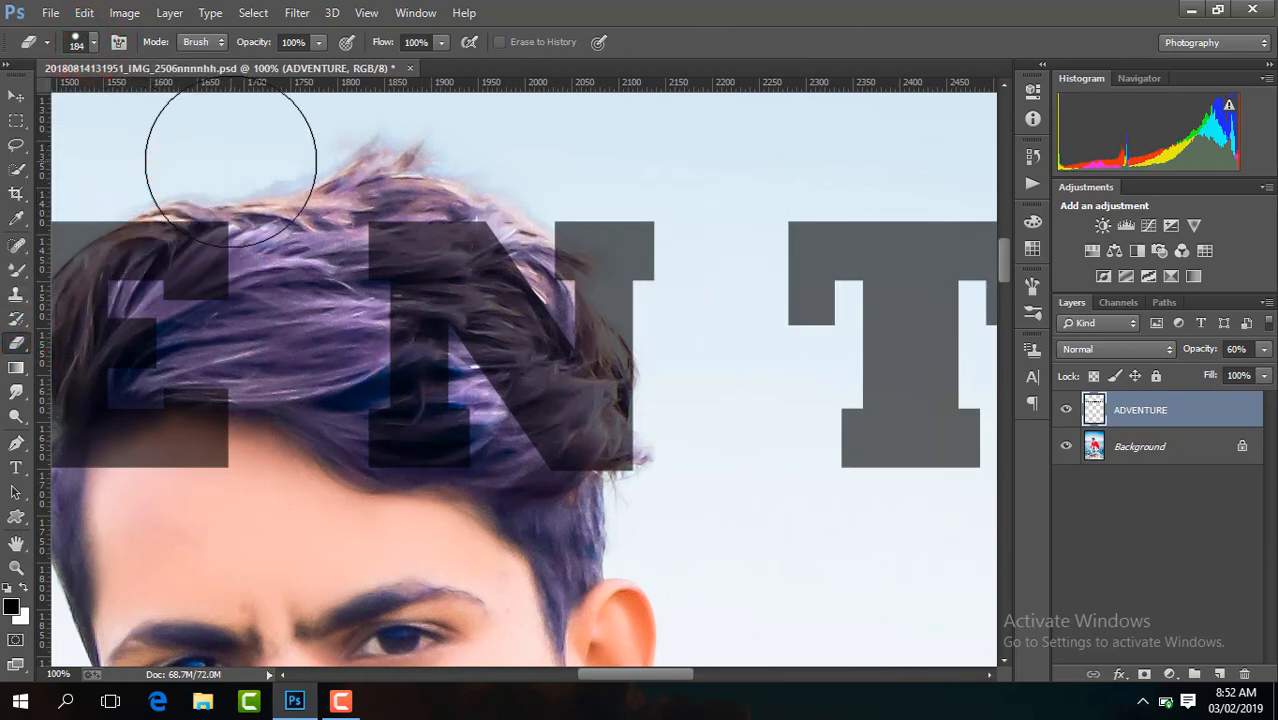
left_click(88, 41)
left_click(142, 108)
left_click(440, 445)
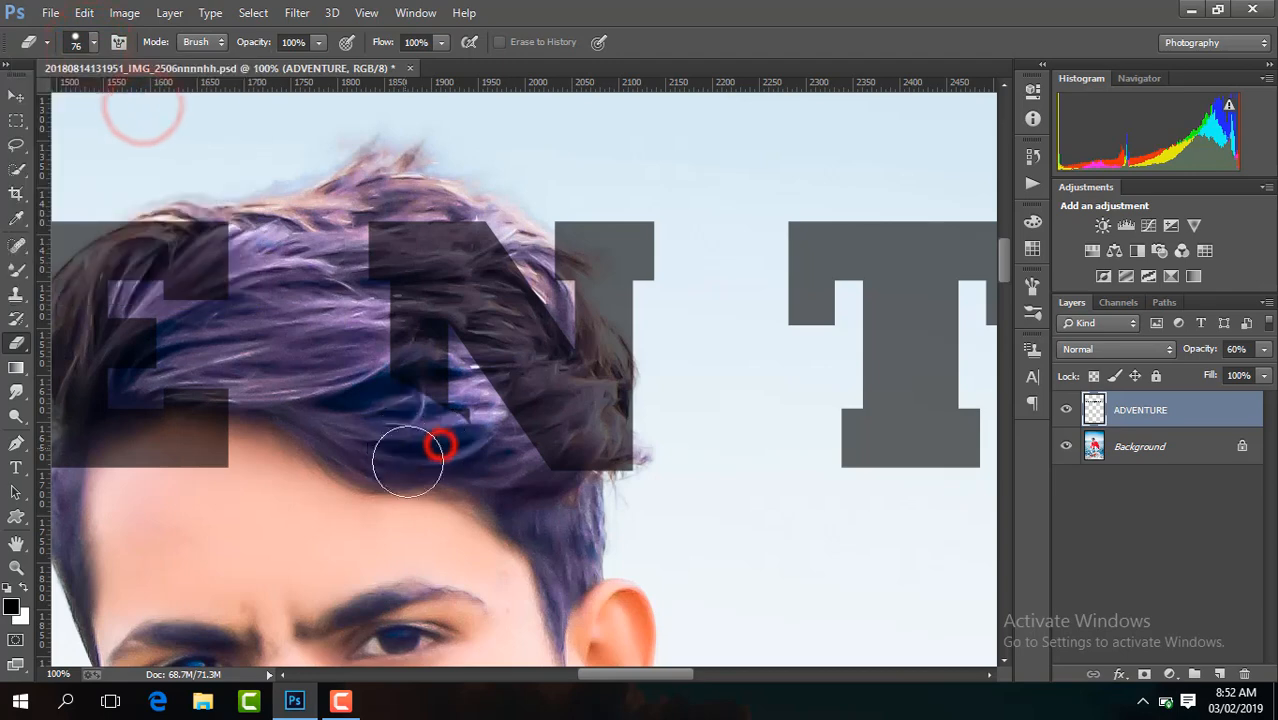
mouse_move(407, 461)
left_mouse_down()
mouse_move(436, 432)
mouse_move(423, 334)
mouse_move(388, 248)
mouse_move(451, 270)
mouse_move(450, 242)
mouse_move(477, 250)
mouse_move(426, 228)
mouse_move(495, 283)
mouse_move(546, 391)
mouse_move(551, 464)
mouse_move(479, 448)
left_mouse_up()
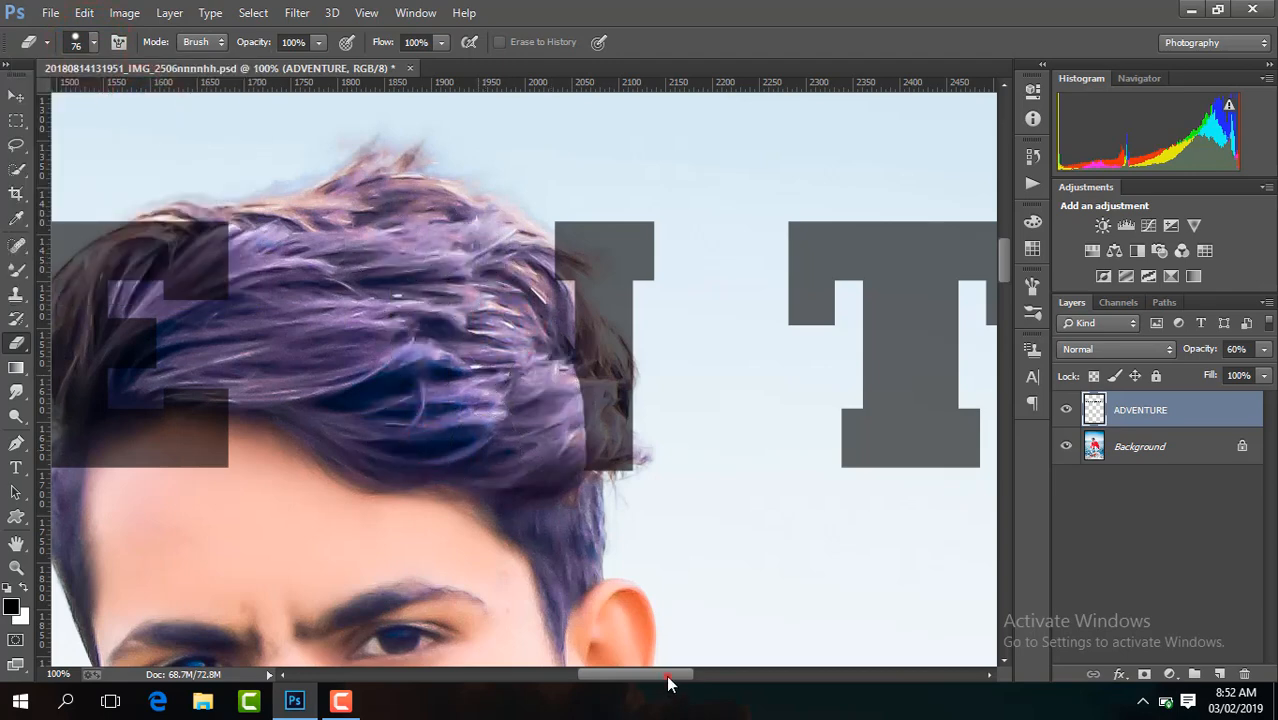
left_click_drag(666, 675, 618, 675)
mouse_move(585, 380)
left_mouse_down()
mouse_move(596, 490)
mouse_move(498, 471)
mouse_move(572, 362)
mouse_move(568, 255)
mouse_move(537, 263)
mouse_move(506, 343)
mouse_move(480, 354)
mouse_move(519, 434)
left_mouse_up()
- Switch the eraser to a soft round brush of 40 px and erase the letter E over the hair beside the forehead
left_click(93, 44)
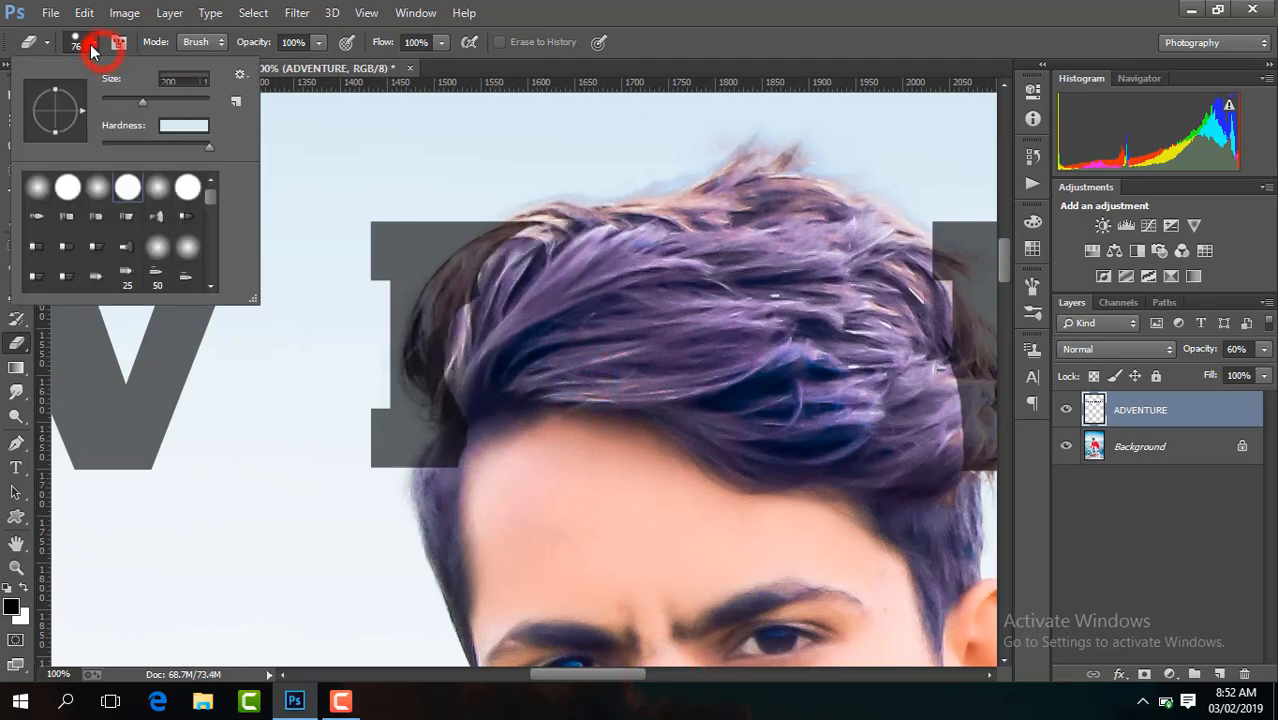
left_click(97, 187)
key("ctrl+plus")
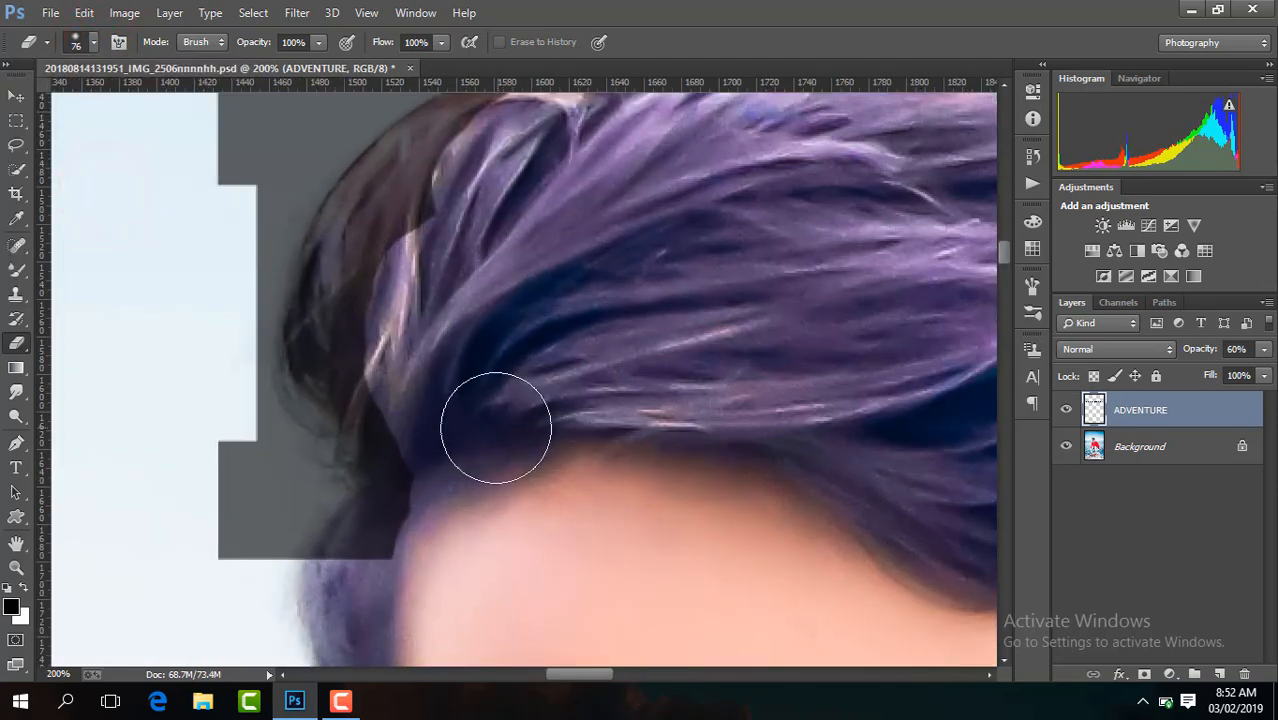
left_click(95, 42)
left_click(122, 101)
left_click(433, 494)
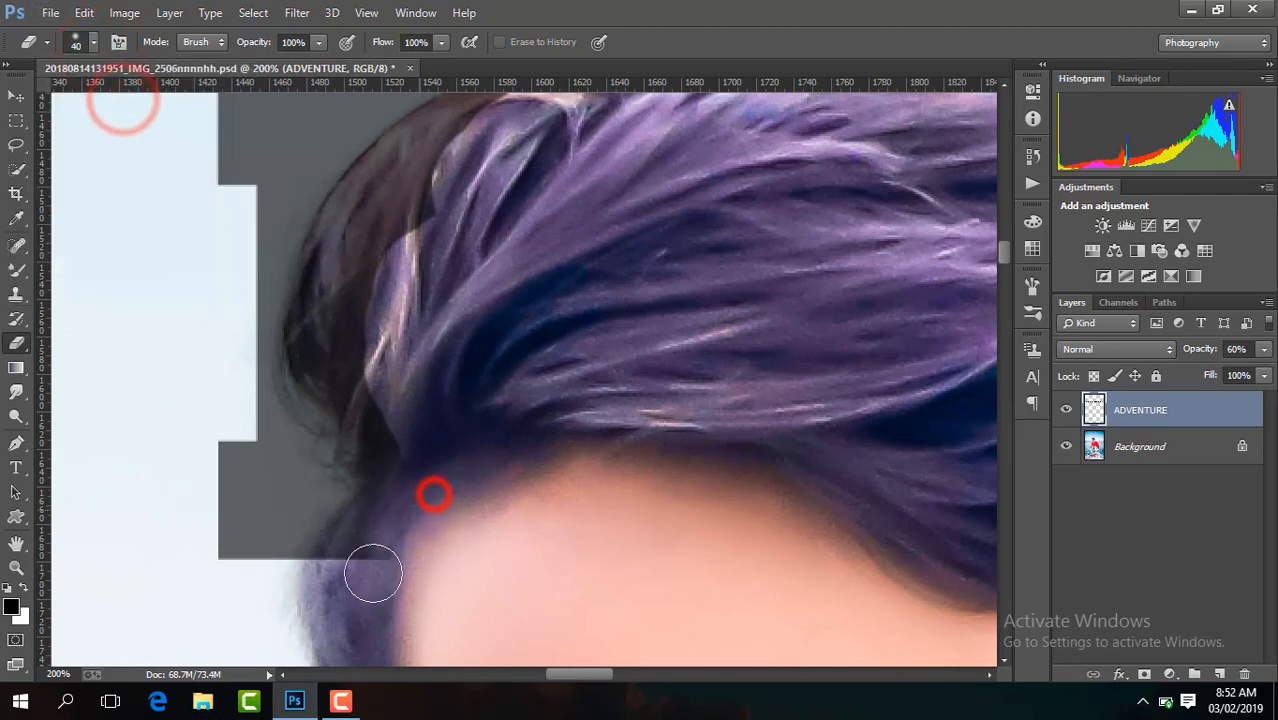
- Reduce the eraser to 22 px and erase the rest of the letter E along the hair's outer edge
left_click(90, 42)
left_click(113, 101)
left_click(405, 466)
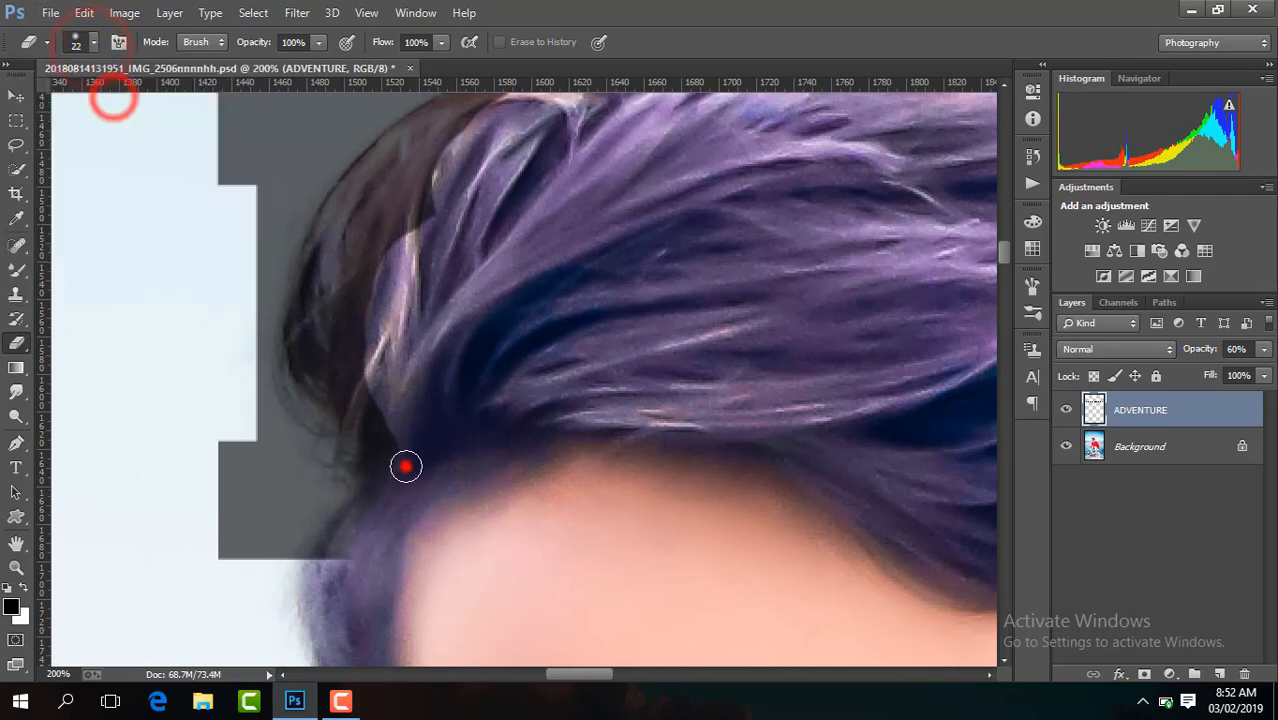
mouse_move(405, 466)
left_mouse_down()
mouse_move(342, 568)
mouse_move(348, 528)
mouse_move(325, 560)
mouse_move(389, 490)
mouse_move(371, 465)
mouse_move(374, 408)
mouse_move(339, 379)
mouse_move(361, 429)
mouse_move(374, 277)
mouse_move(449, 173)
left_mouse_up()
mouse_move(320, 341)
left_mouse_down()
mouse_move(378, 146)
mouse_move(360, 297)
mouse_move(348, 269)
mouse_move(324, 352)
mouse_move(320, 289)
mouse_move(330, 245)
left_mouse_up()
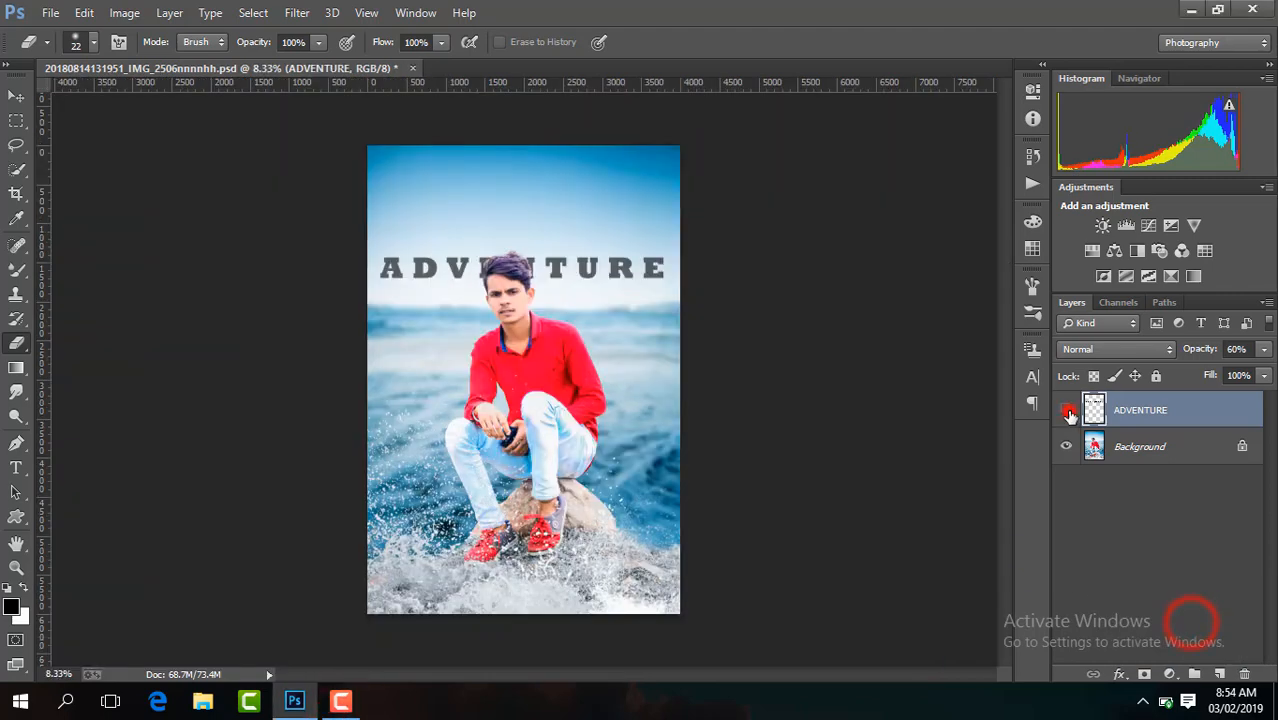
- Merge the visible layers after comparing the image with and without the ADVENTURE text, and duplicate the merged background
left_click(1067, 410)
left_click(1067, 410)
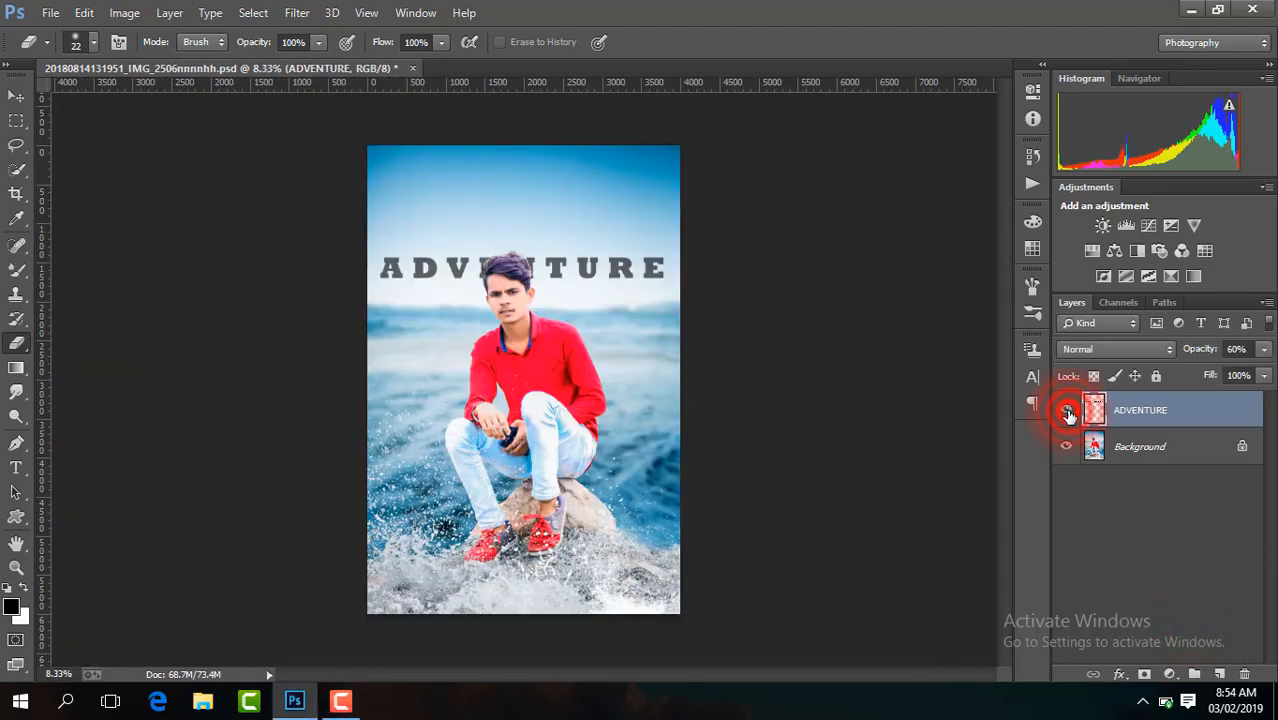
right_click(1138, 412)
left_click(890, 616)
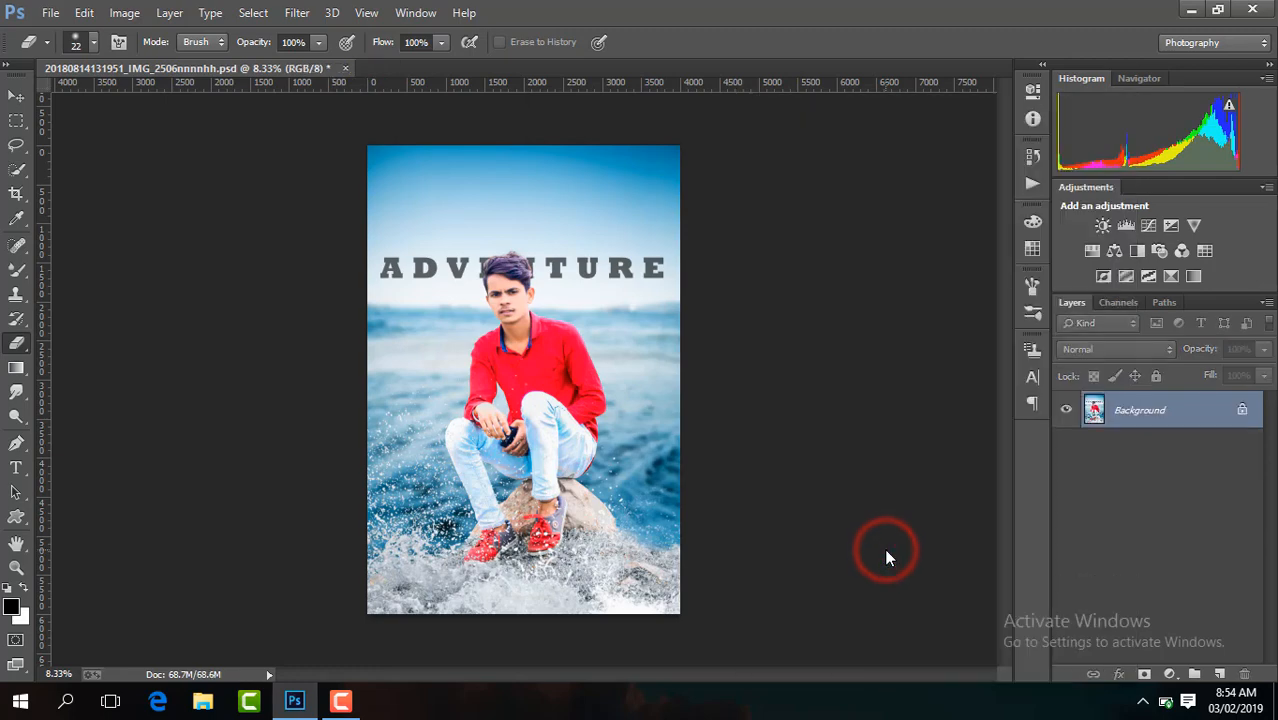
key("ctrl+j")
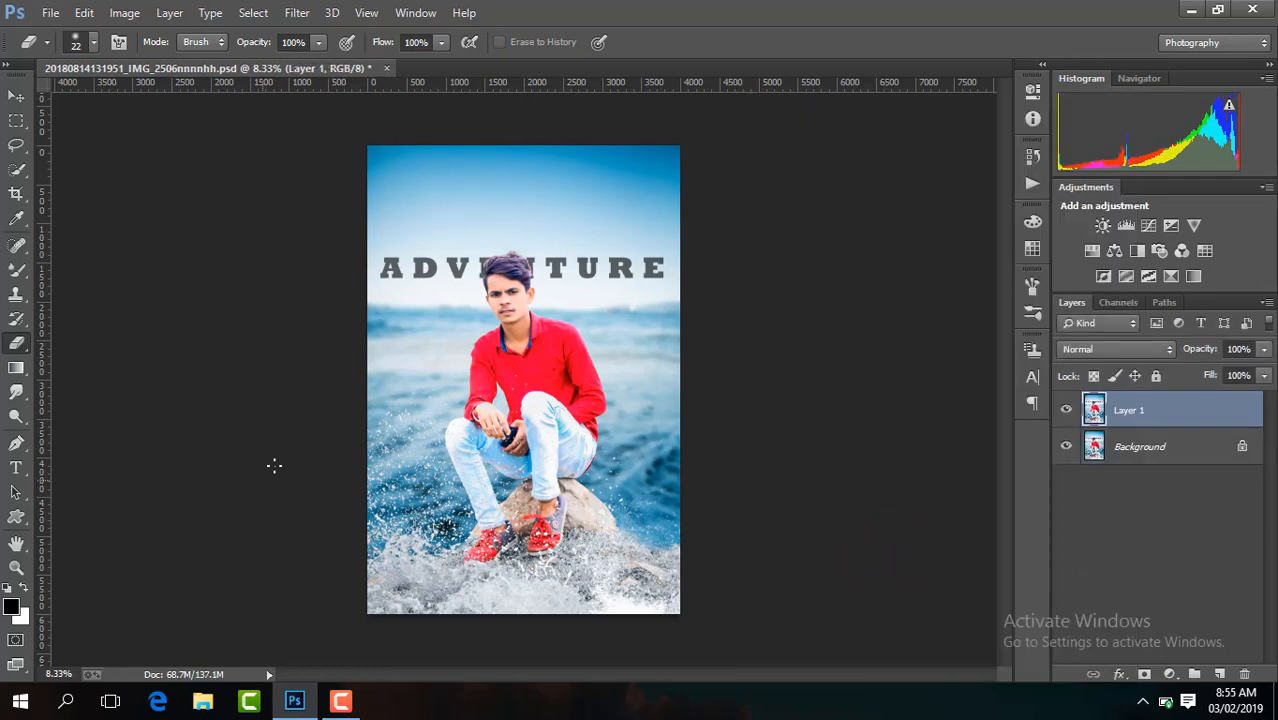
- Add a Color Balance adjustment shifting the midtones slightly towards cyan, and merge the visible layers
left_click(1115, 254)
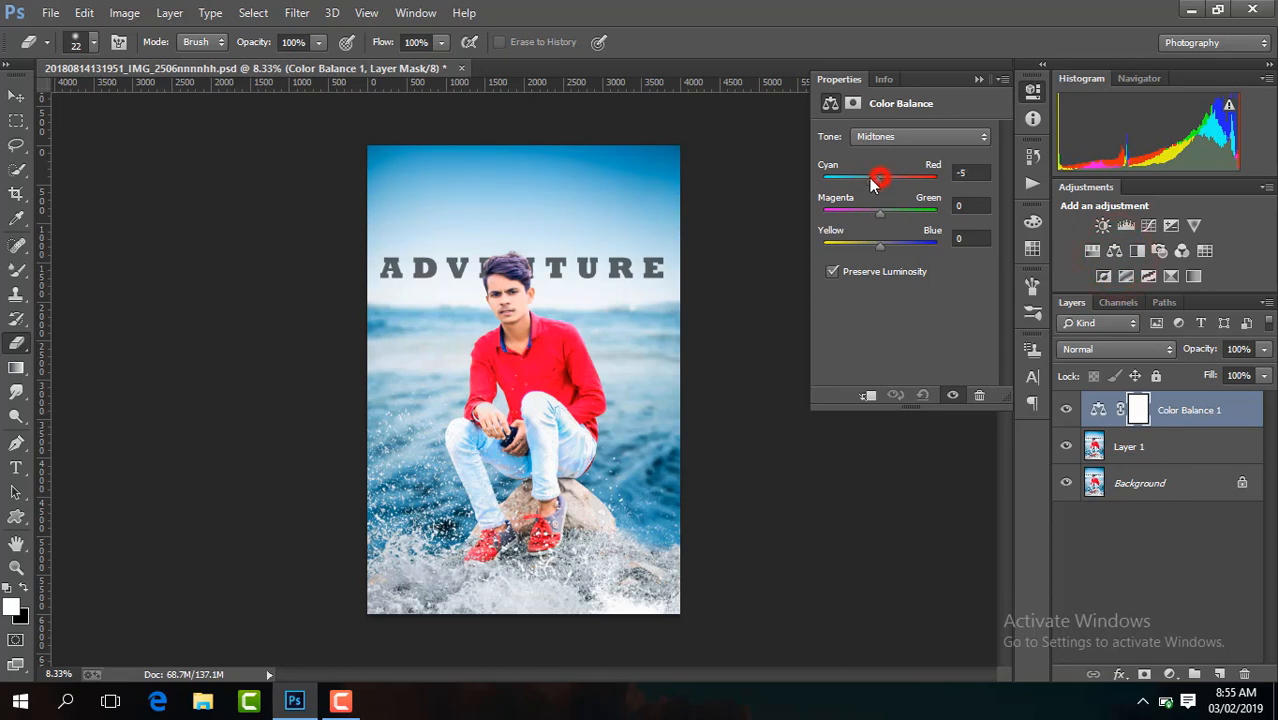
mouse_move(873, 183)
left_mouse_down()
mouse_move(904, 180)
mouse_move(875, 182)
left_mouse_up()
left_click(978, 79)
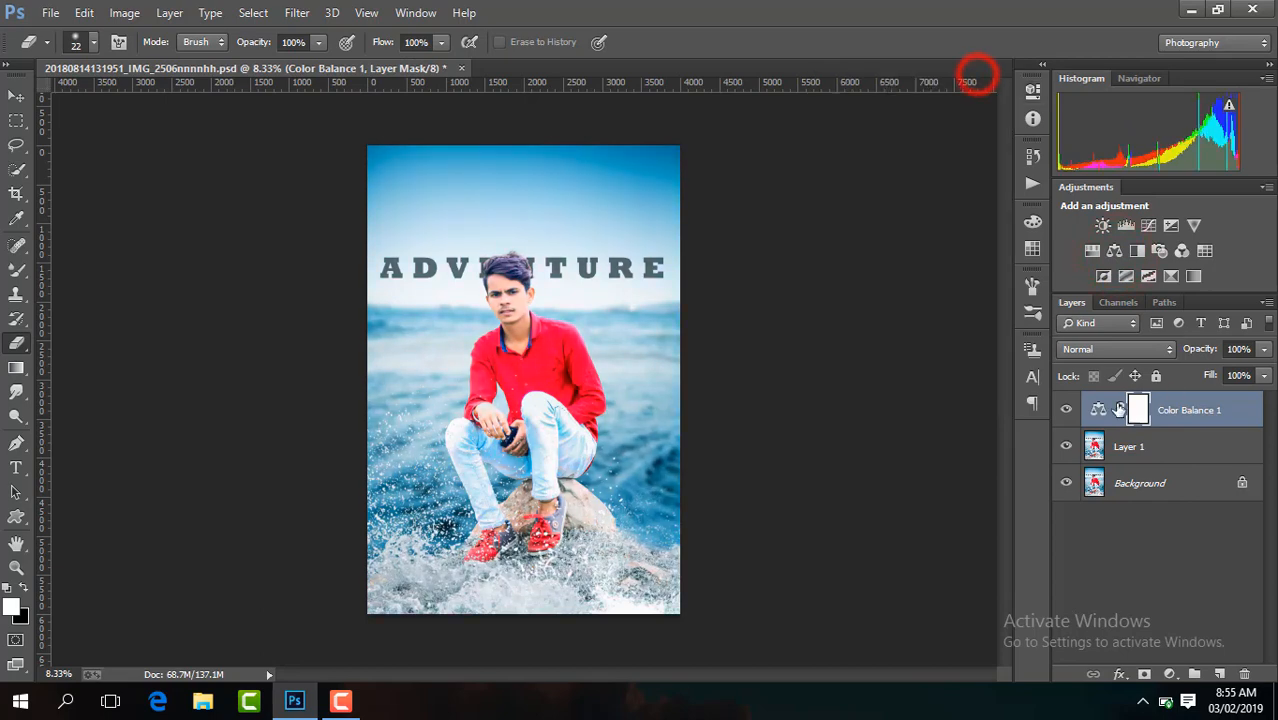
right_click(1064, 410)
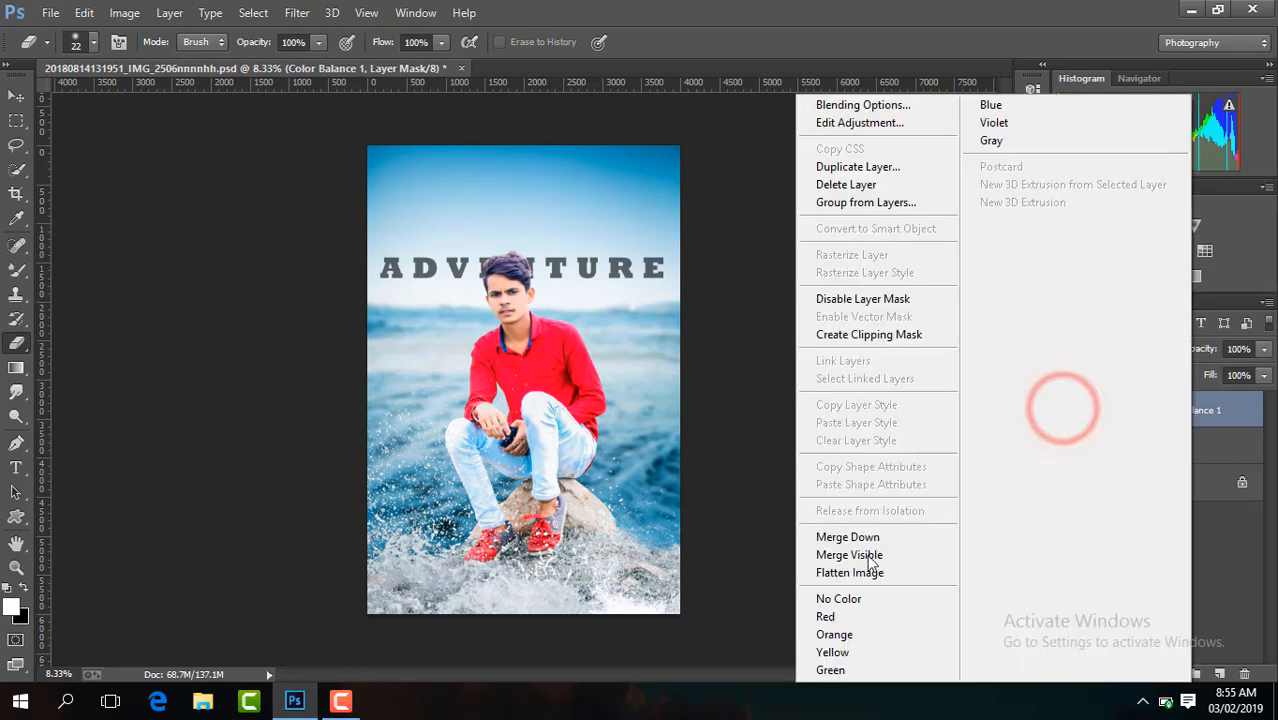
left_click(866, 556)
- Apply the Sharpen More filter to a duplicate of the background and merge the visible layers
key("ctrl+j")
left_click(297, 12)
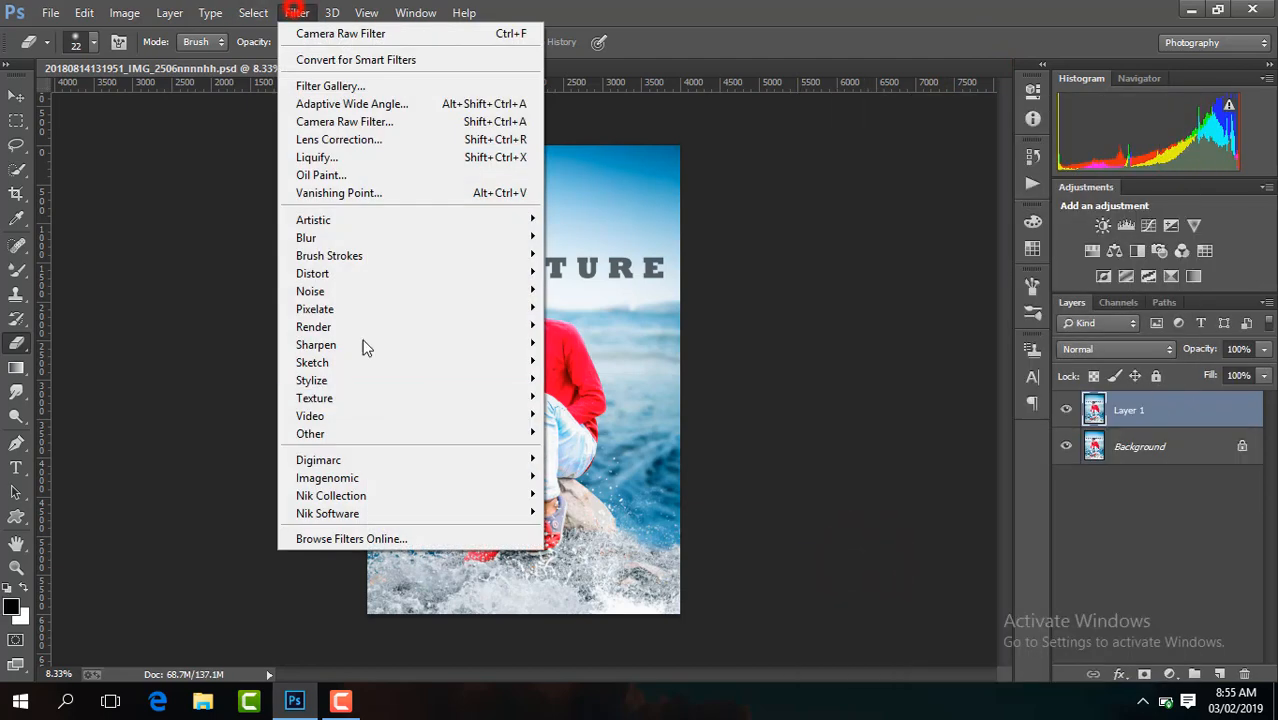
mouse_move(414, 346)
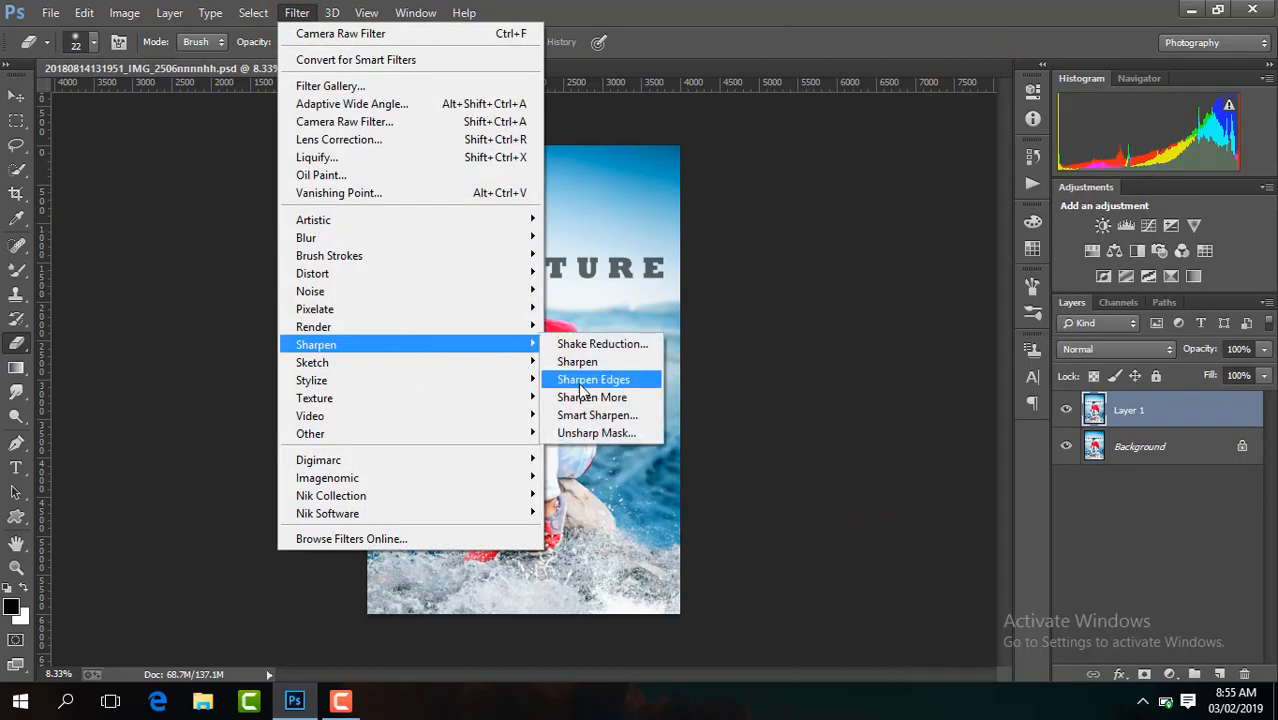
left_click(590, 397)
right_click(1130, 415)
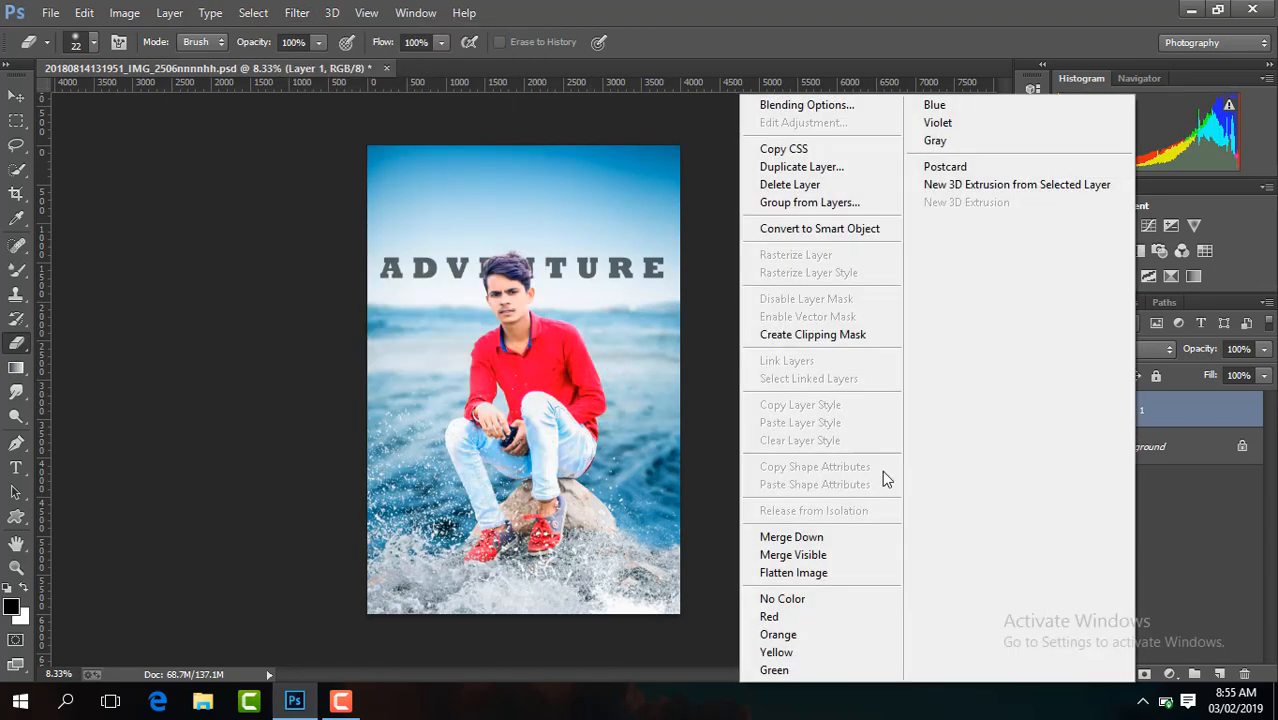
left_click(835, 554)
left_click(253, 12)
left_click(290, 331)
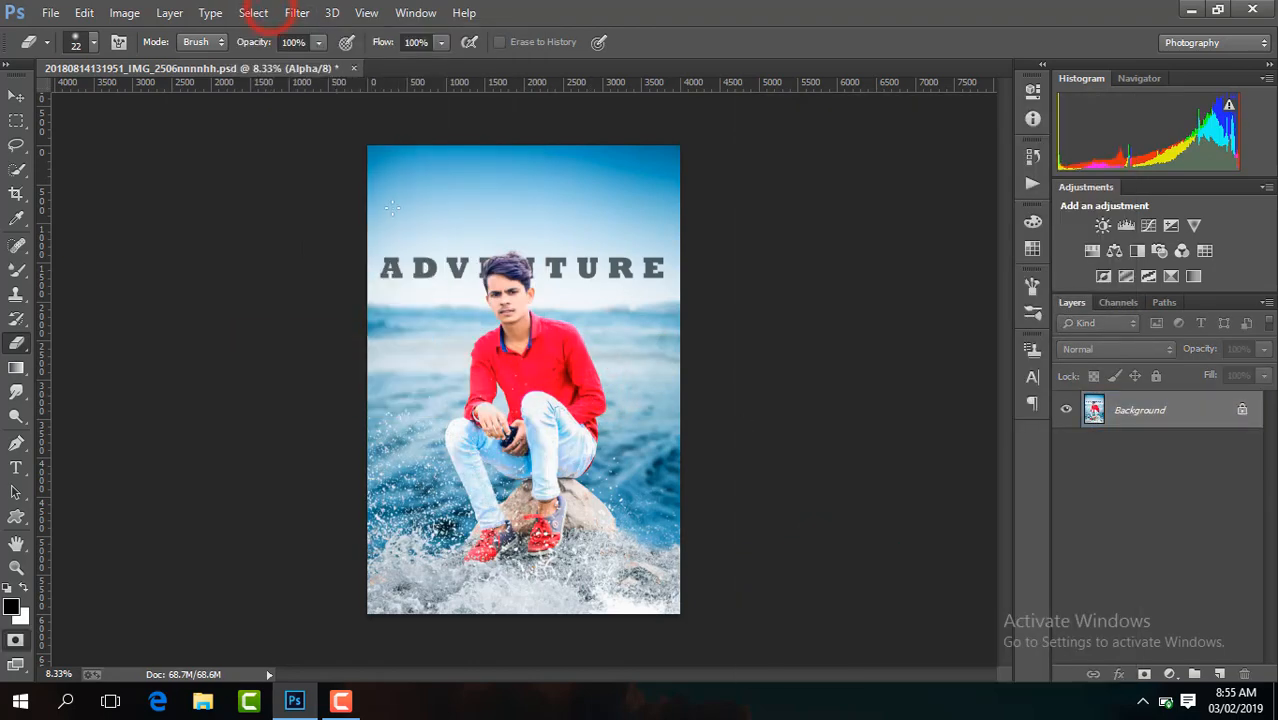
key("q")
- Duplicate the background and apply Noiseware Professional noise reduction to the copy with the Default settings
key("ctrl+j")
left_click(297, 12)
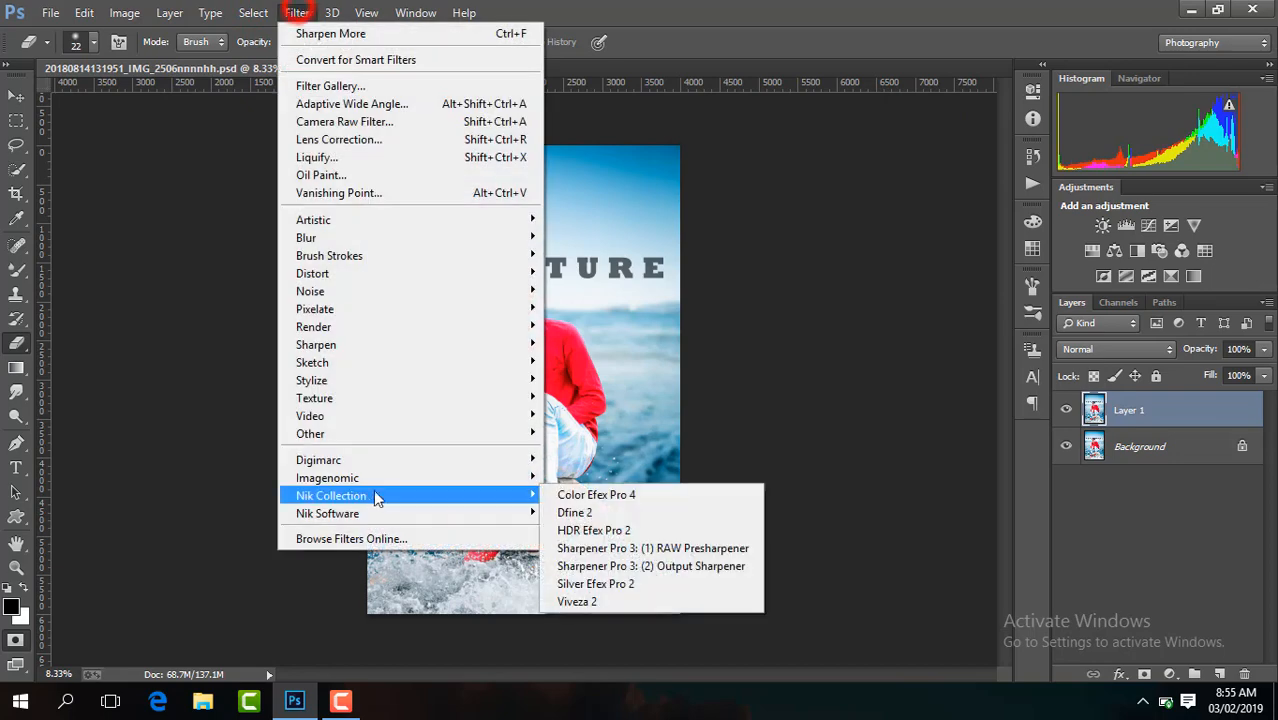
mouse_move(478, 477)
left_click(657, 478)
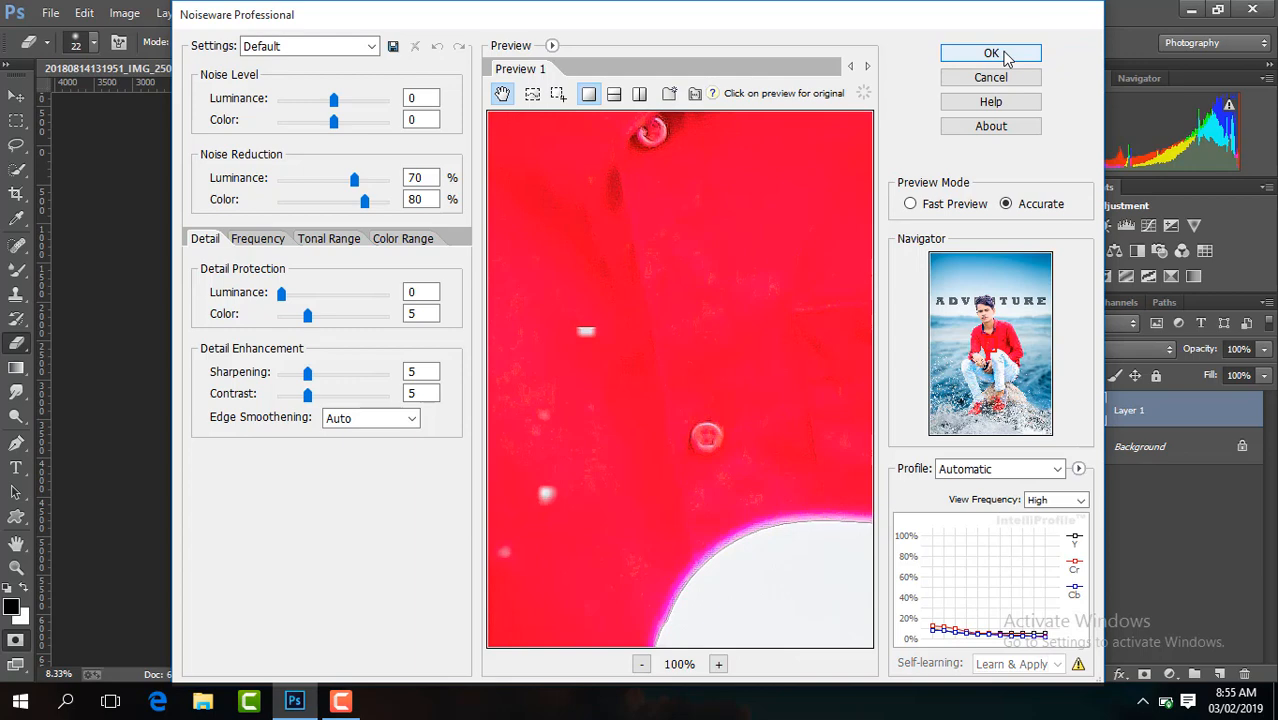
left_click(991, 54)
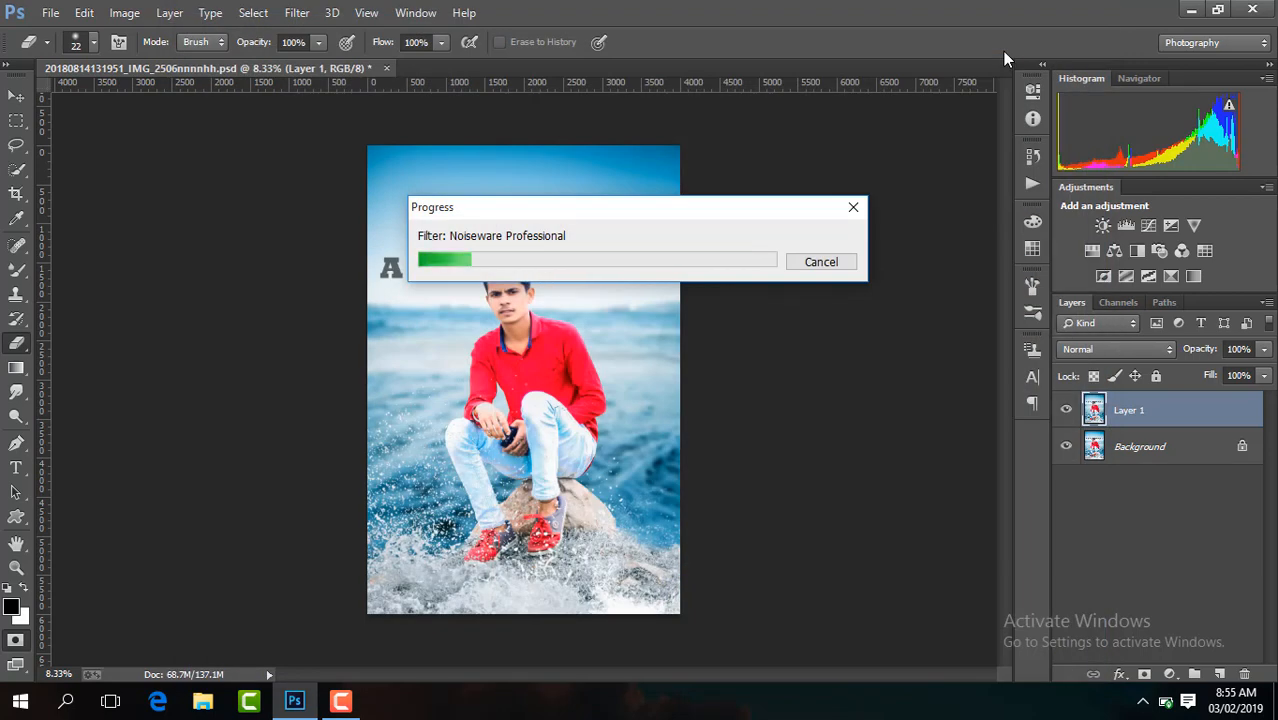